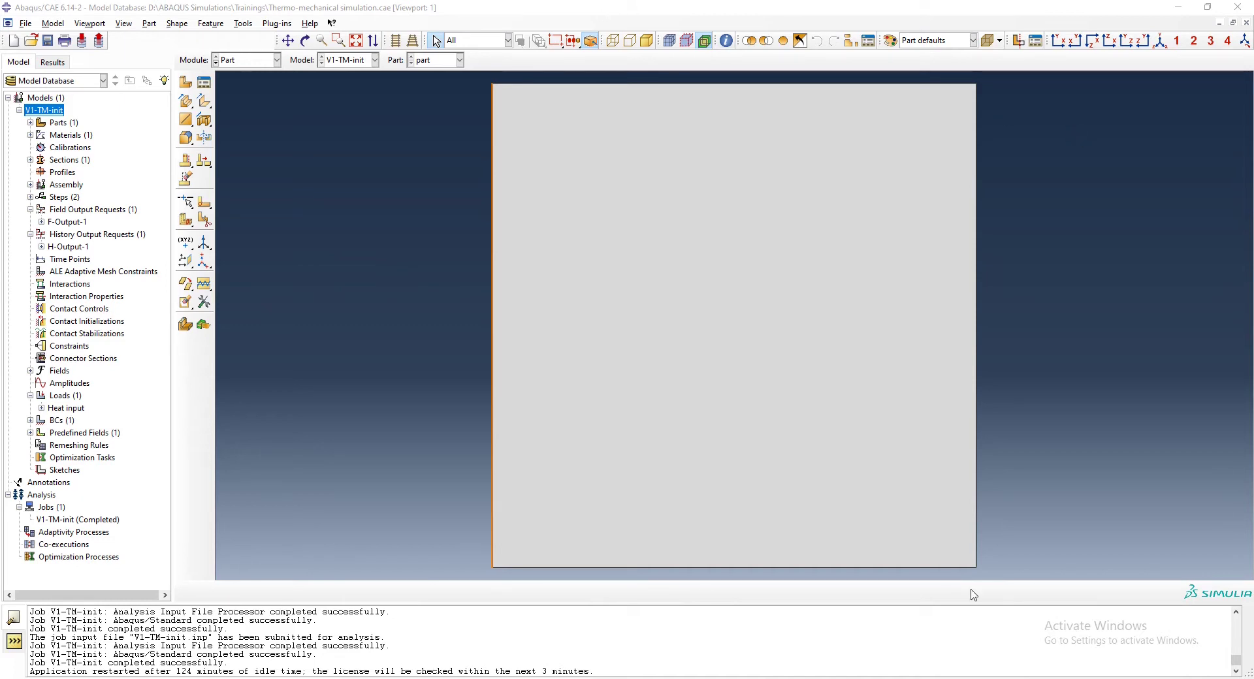
Reseed the part with an approximate global size of 0.005, deleting the invalidated mesh, and mesh it again
left_click(974, 93, "shift")
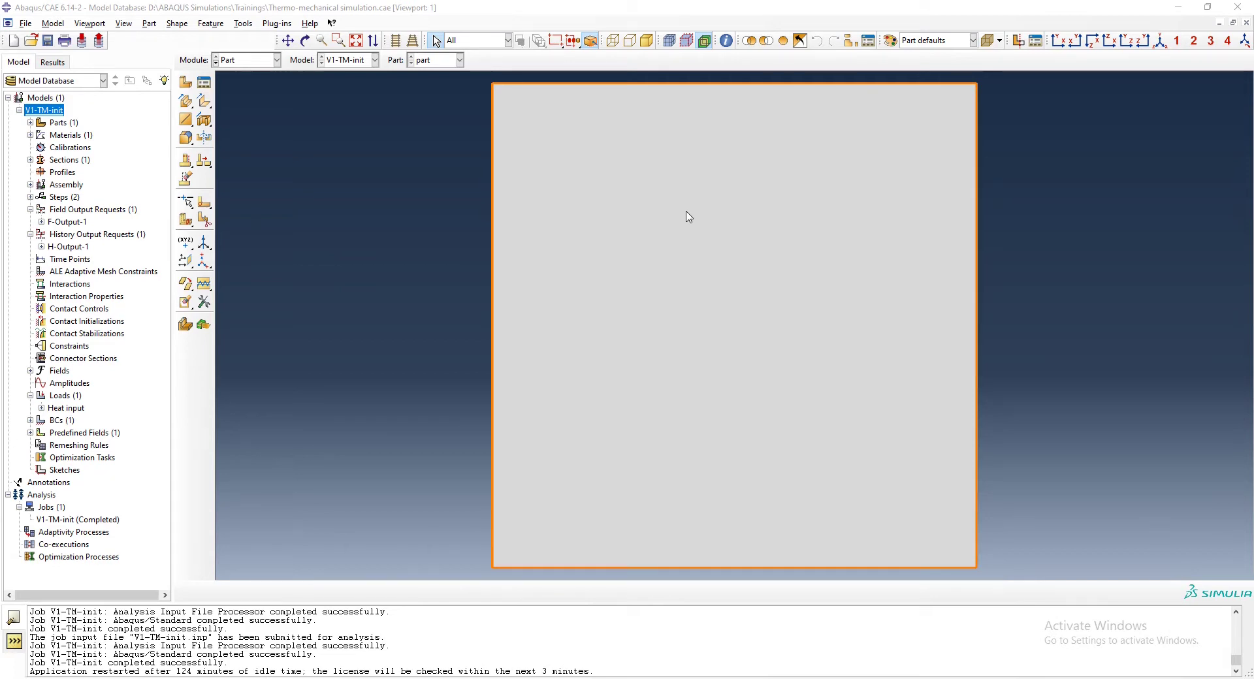
left_click(277, 60)
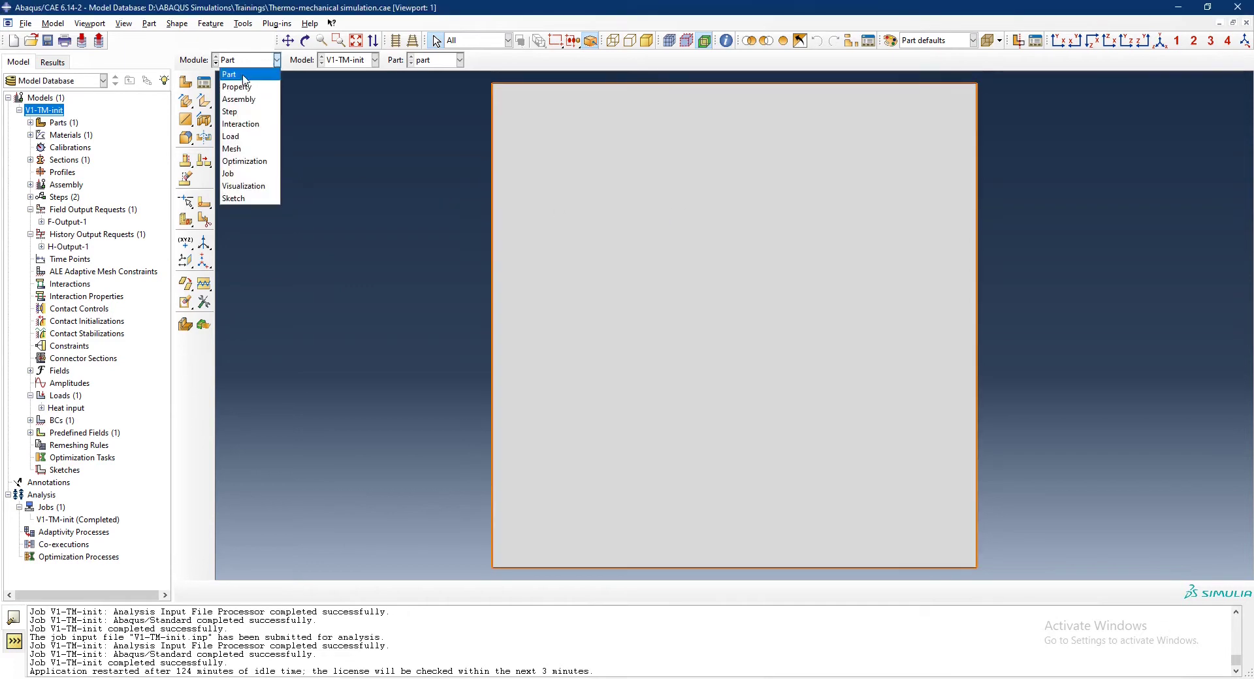
left_click(260, 152)
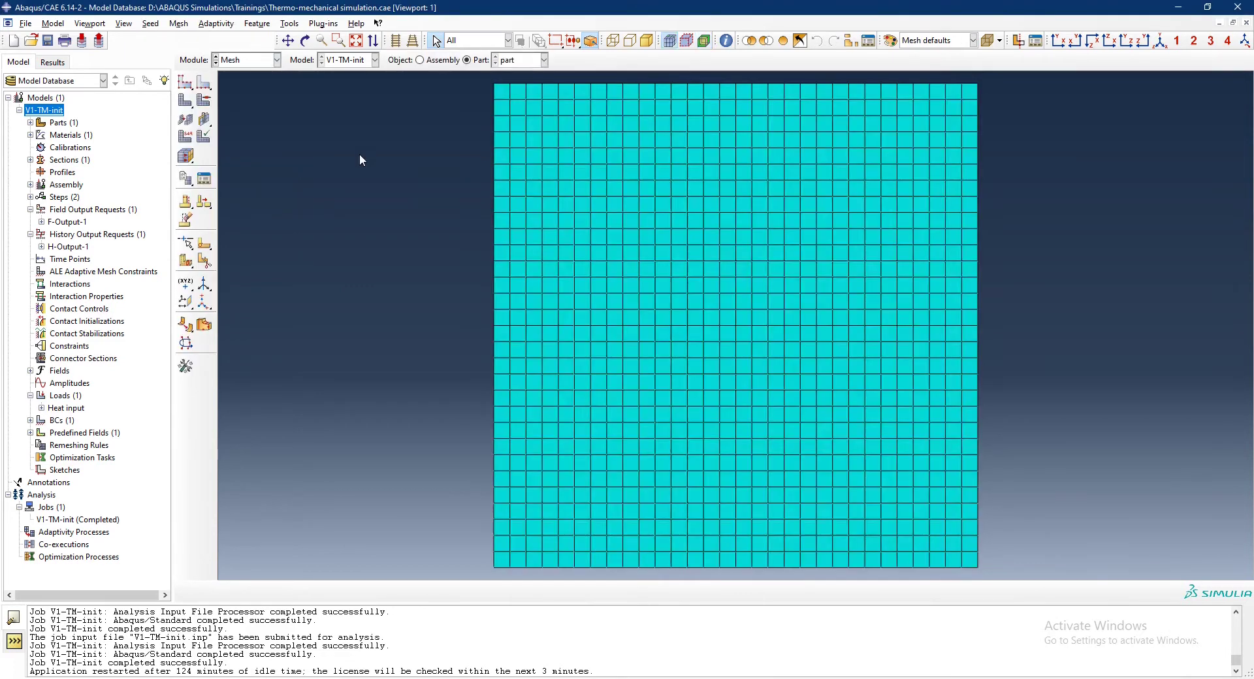
left_click(186, 87)
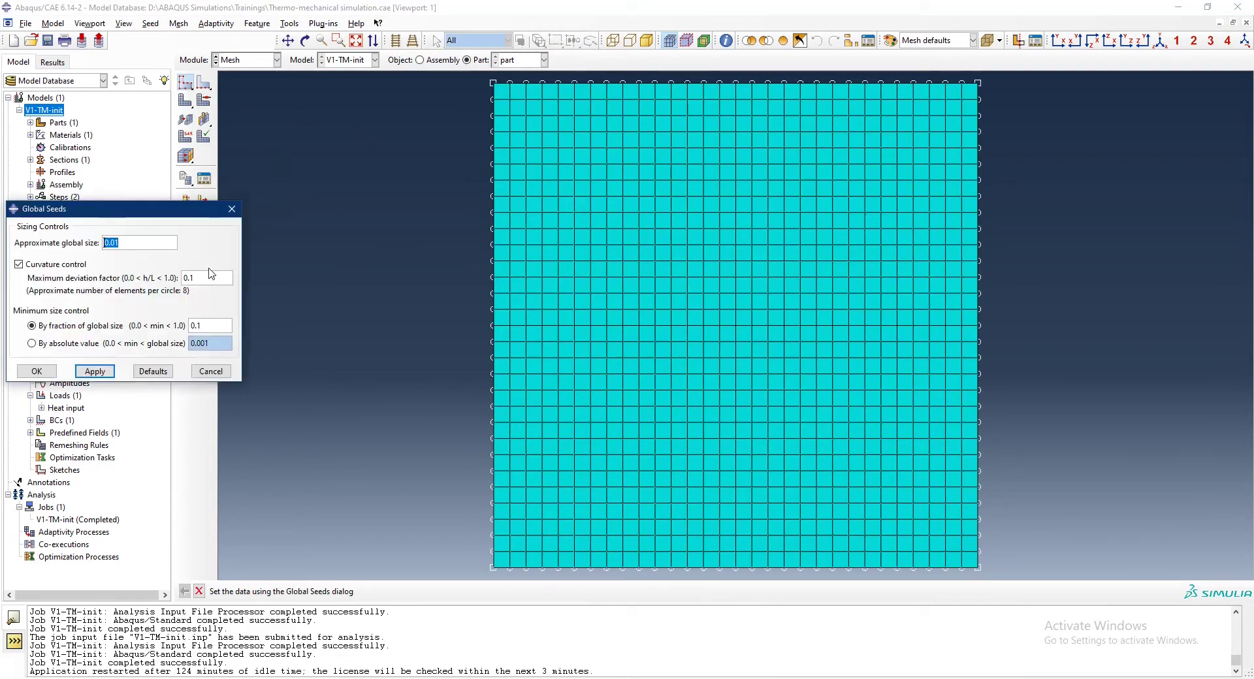
left_click(113, 243)
type("05")
left_click(53, 370)
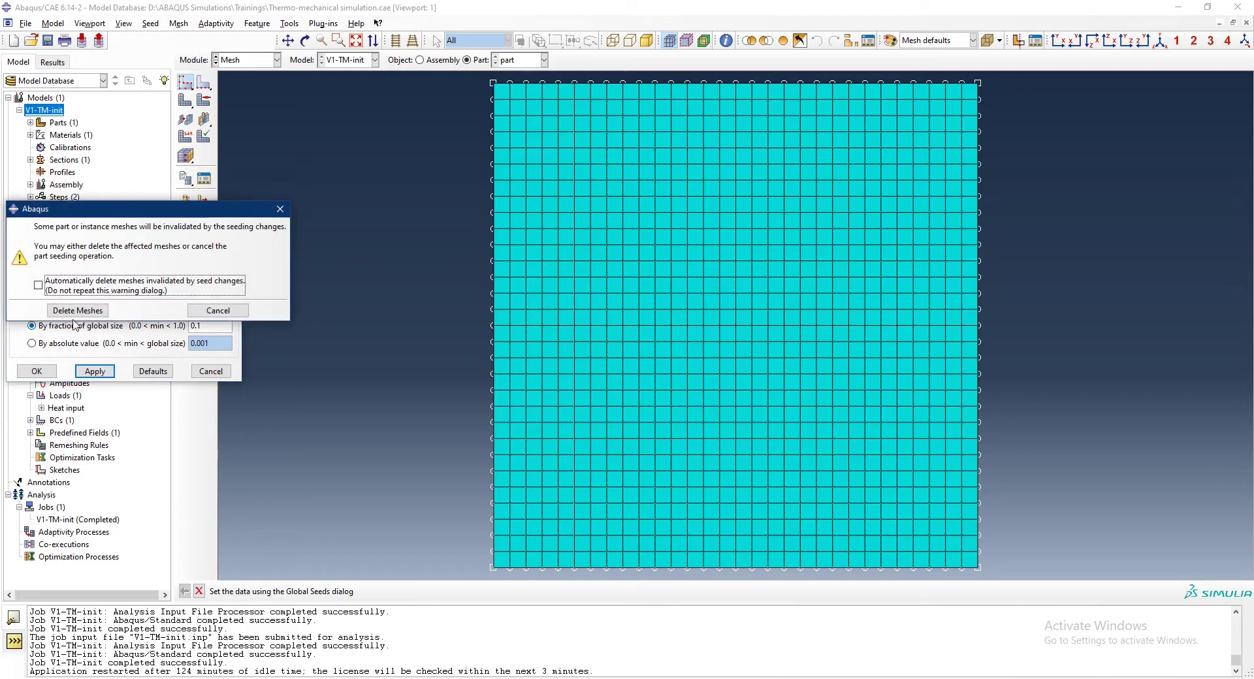
left_click(77, 309)
left_click(55, 373)
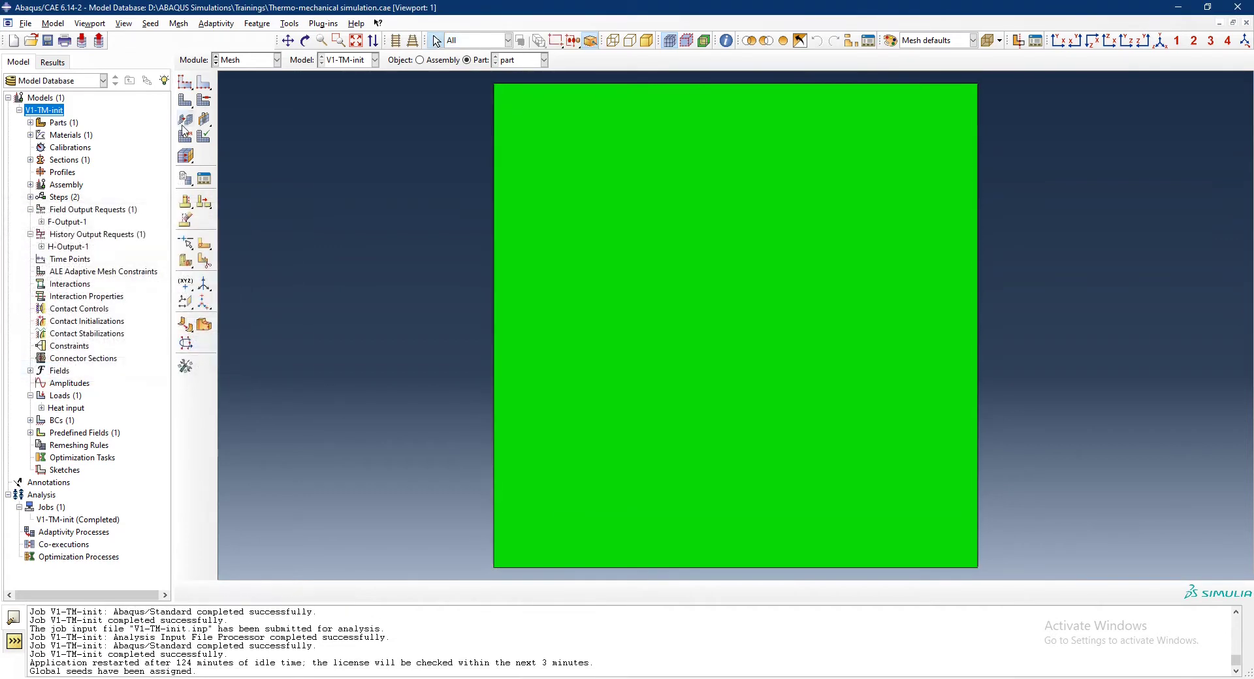
left_click(185, 101)
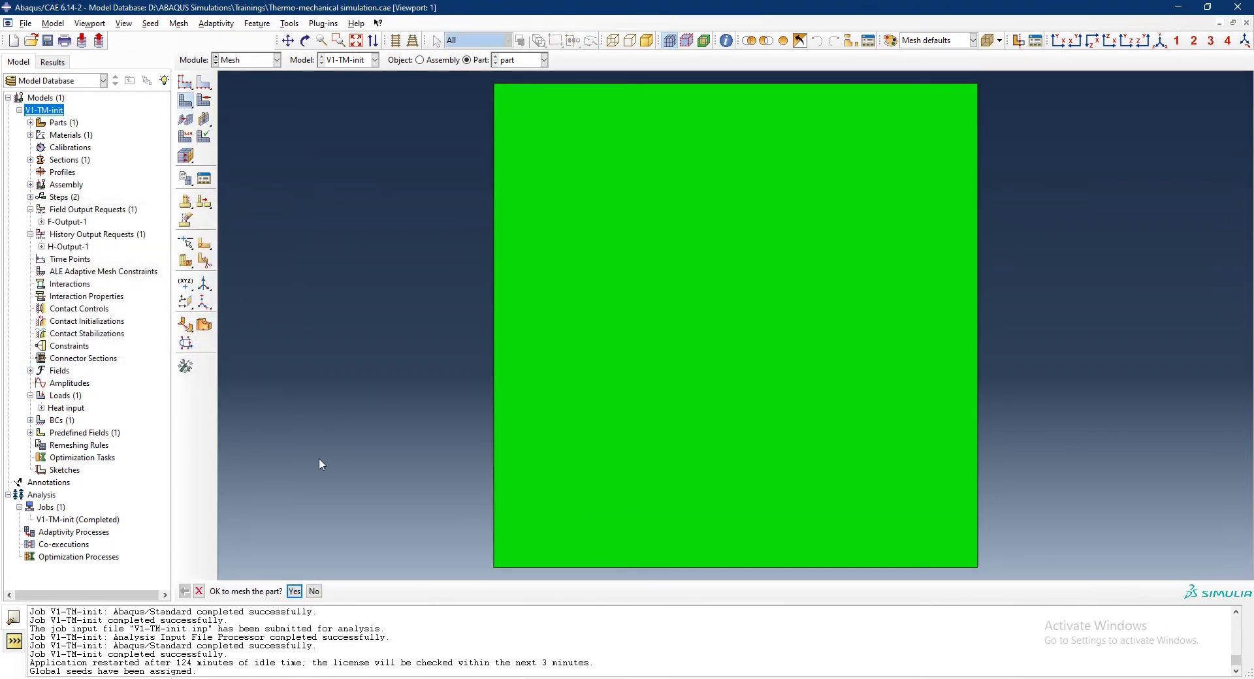
left_click(295, 592)
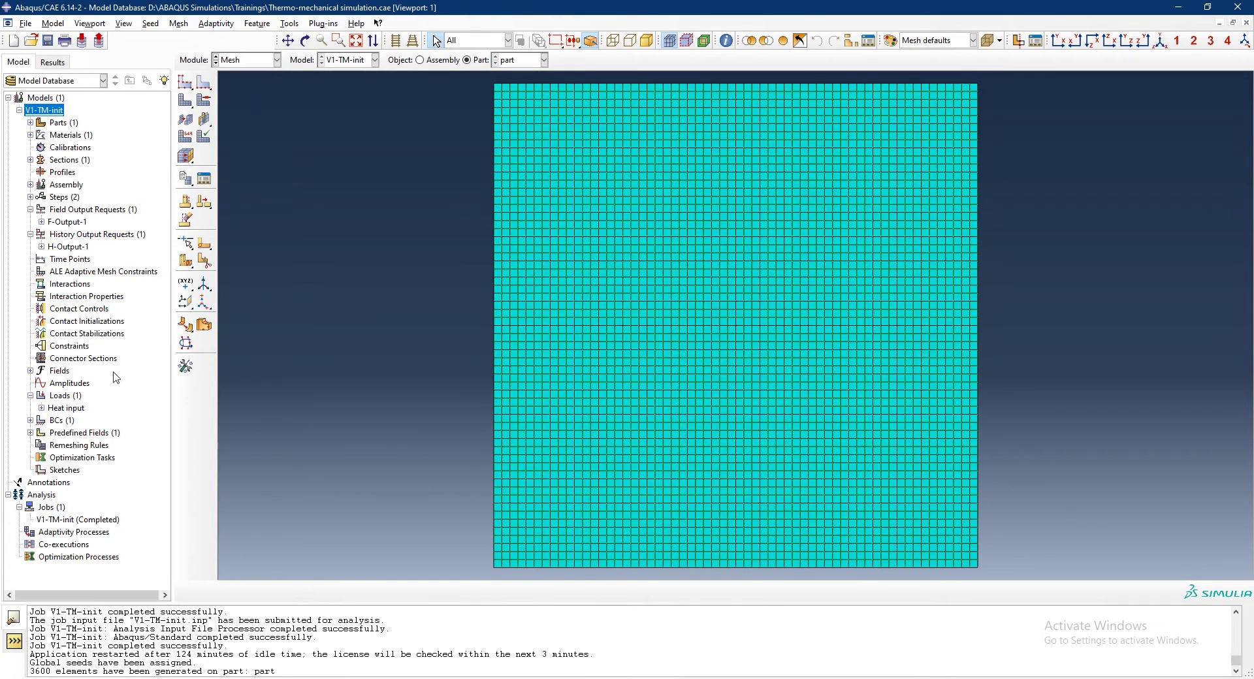
Reassign the encastre boundary condition "fixed" to the bottom edge of the plate
double_click(79, 395)
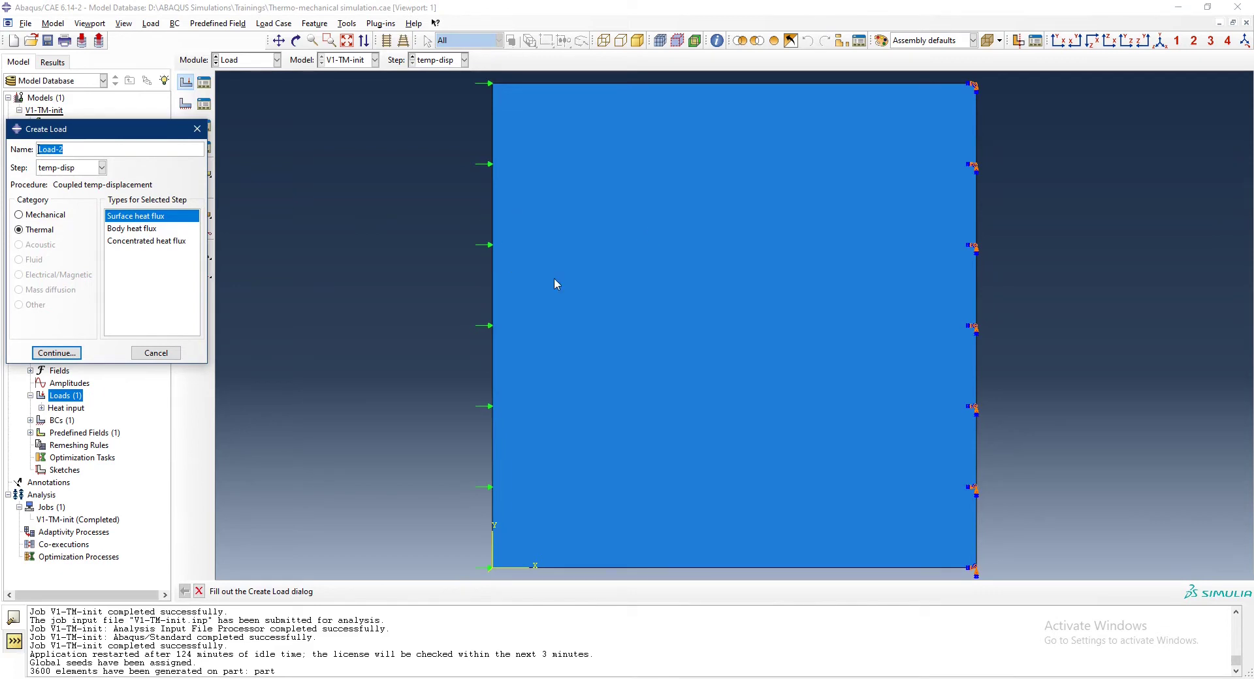
left_click(155, 352)
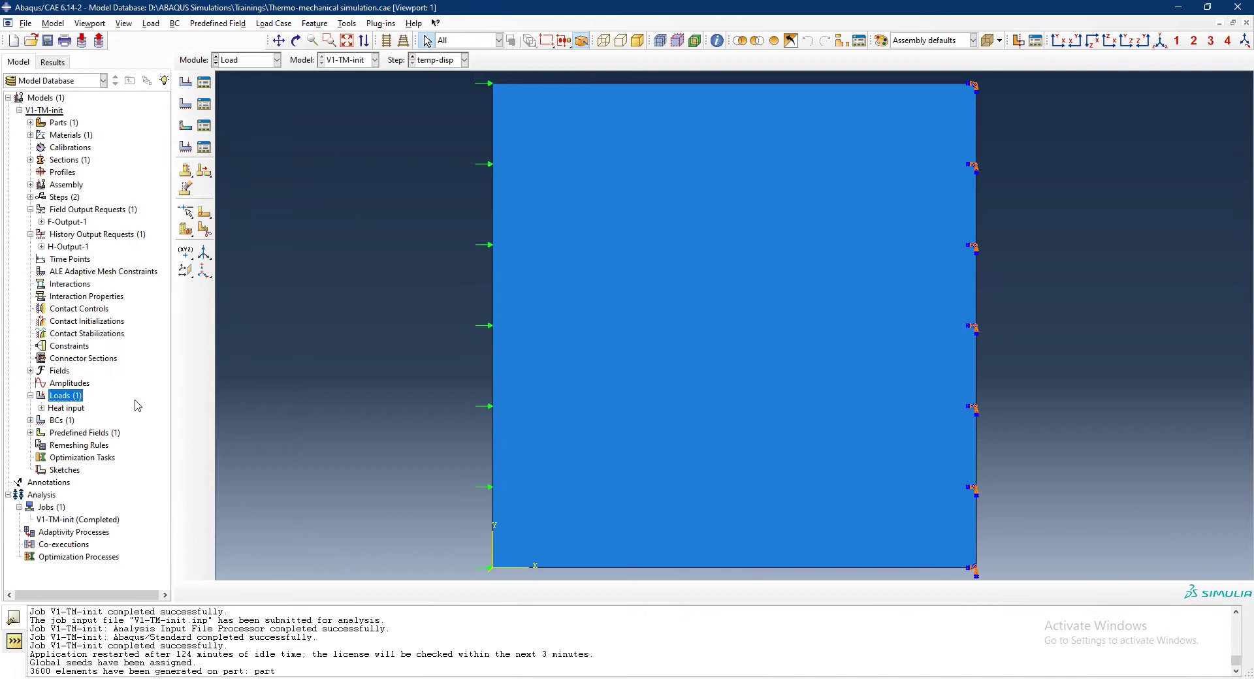
left_click(31, 420)
double_click(56, 433)
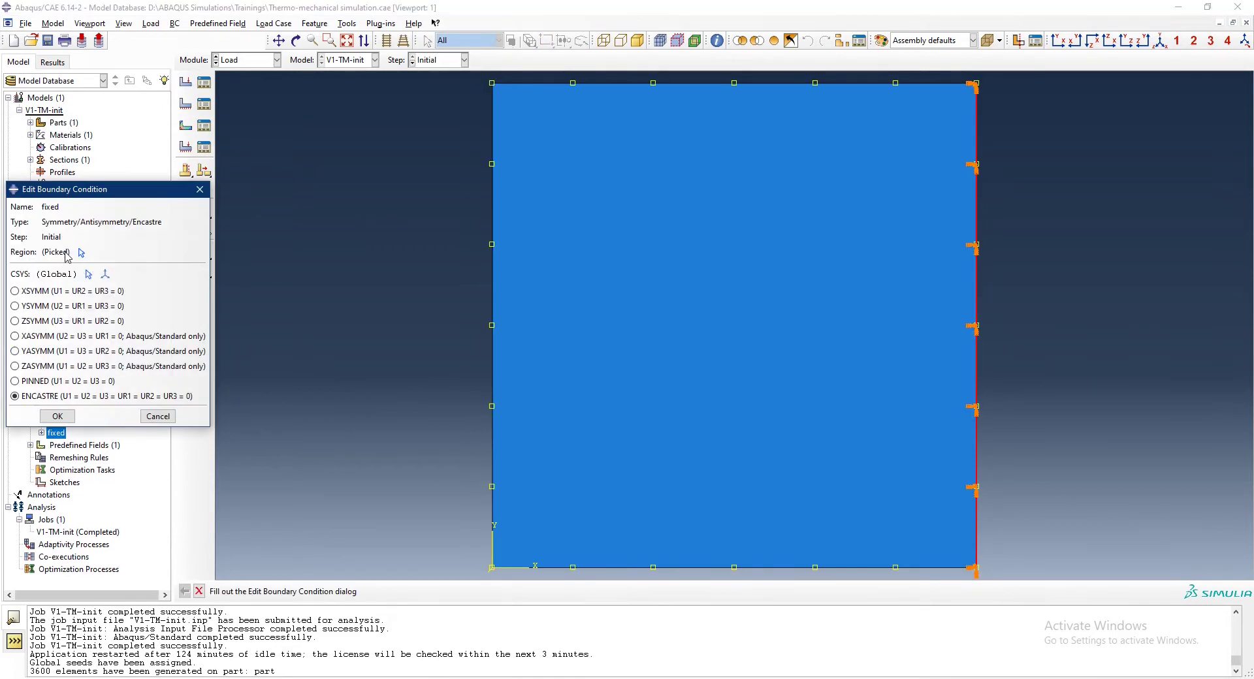
left_click(73, 258)
left_click(789, 568)
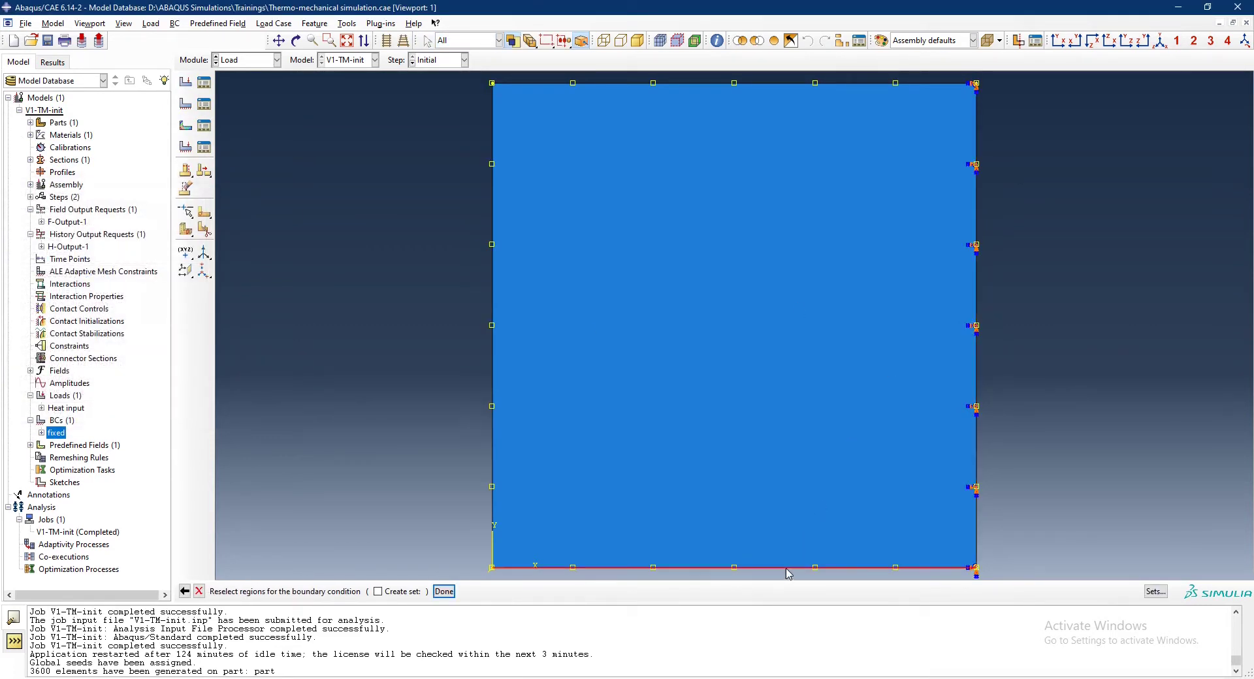
left_click(439, 591)
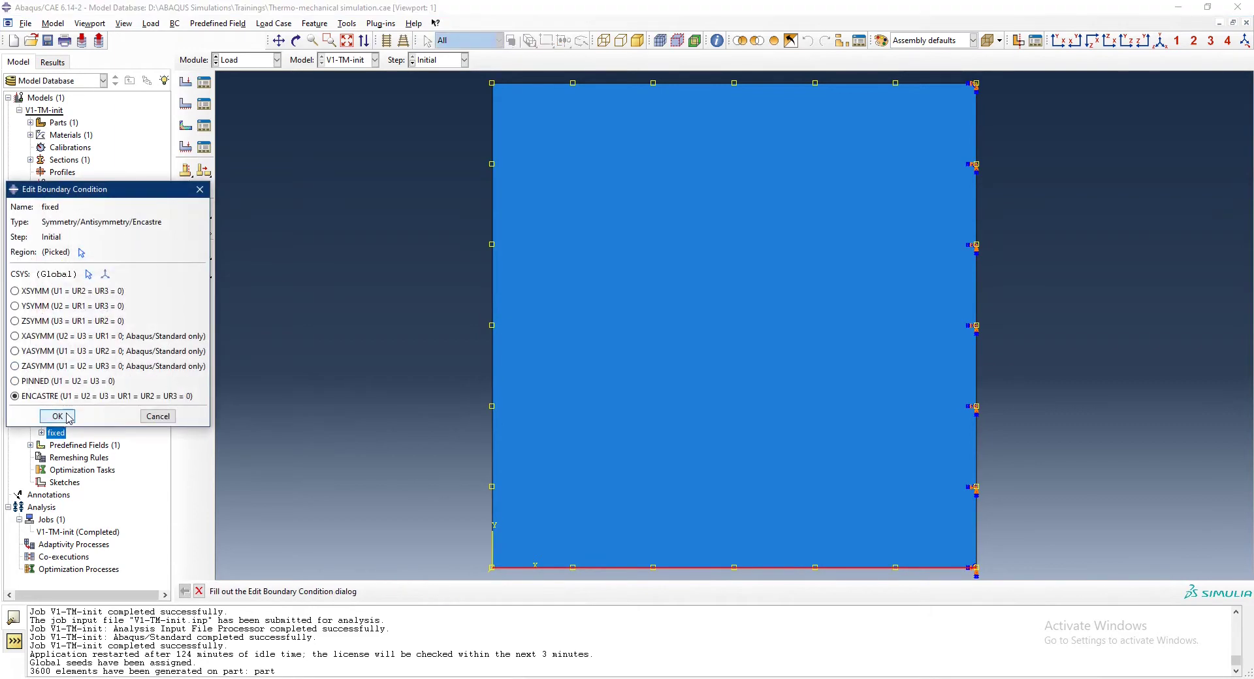
left_click(58, 418)
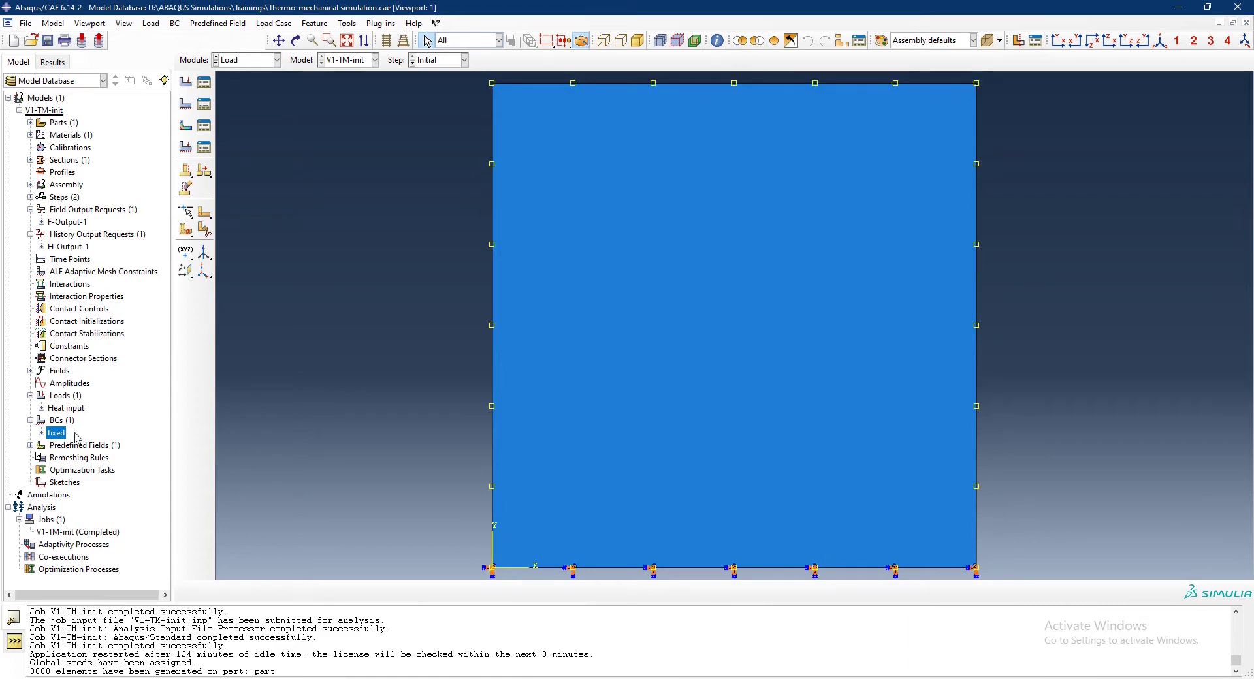
Copy the model V1-TM-init to a new model named V1-TM-pt2
right_click(61, 111)
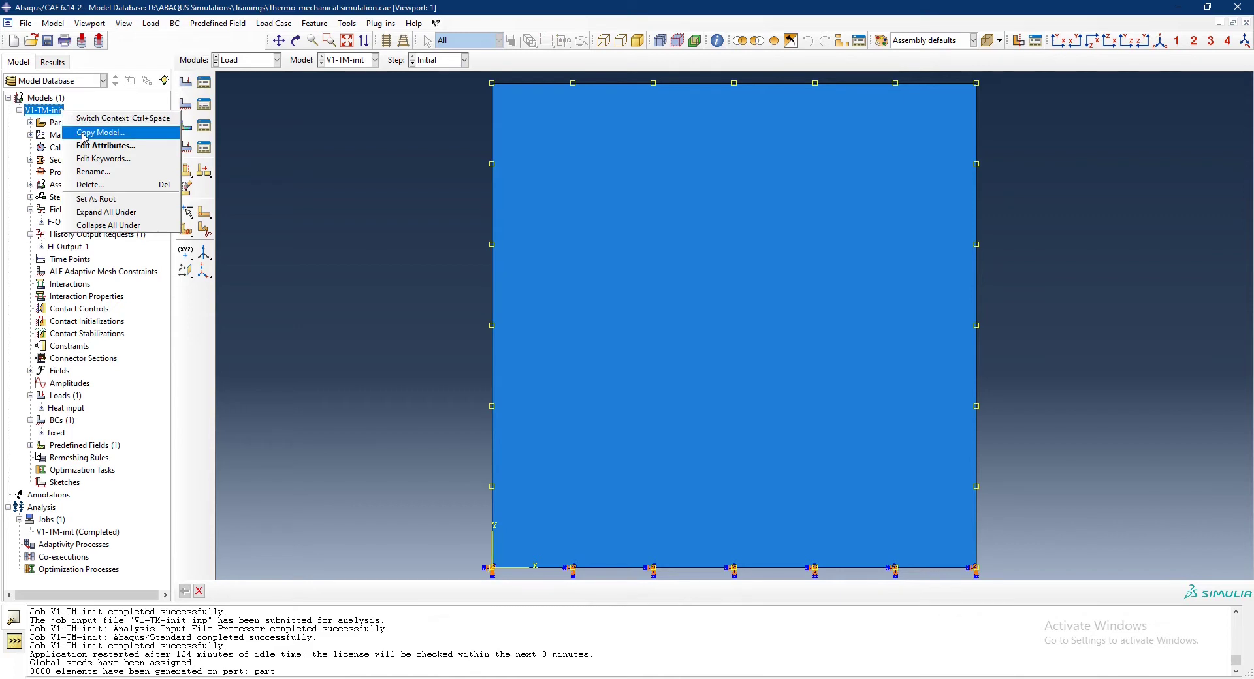
left_click(20, 110)
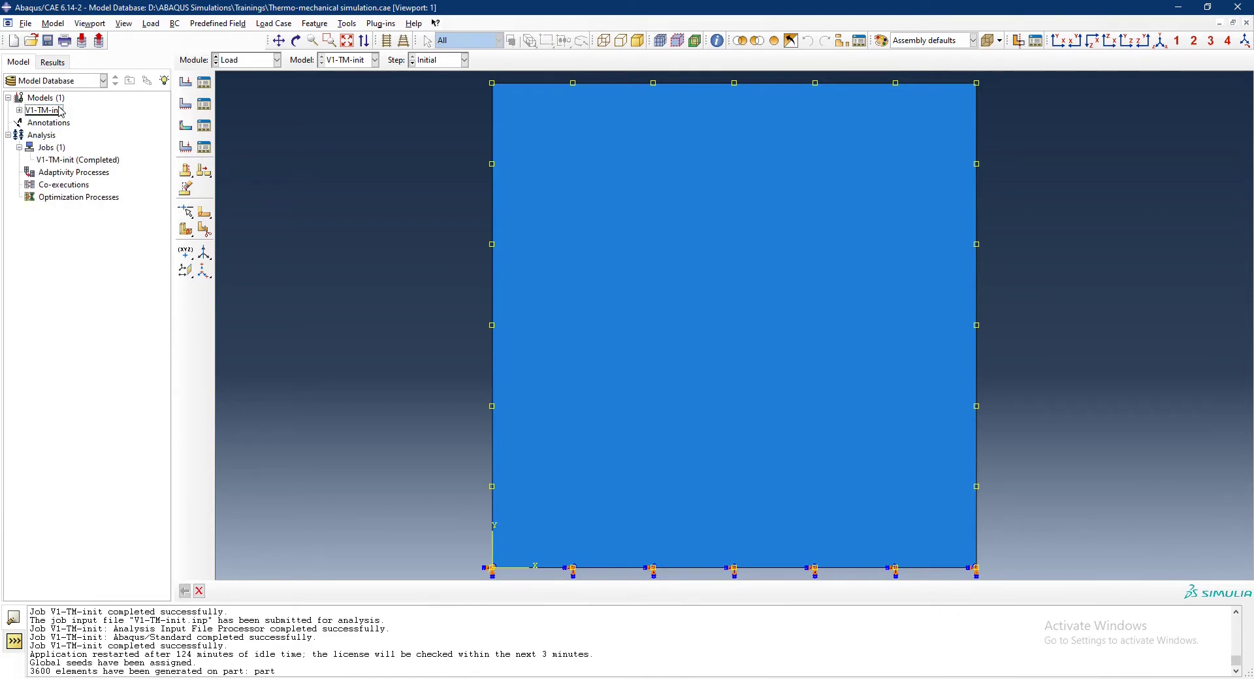
right_click(61, 111)
left_click(103, 128)
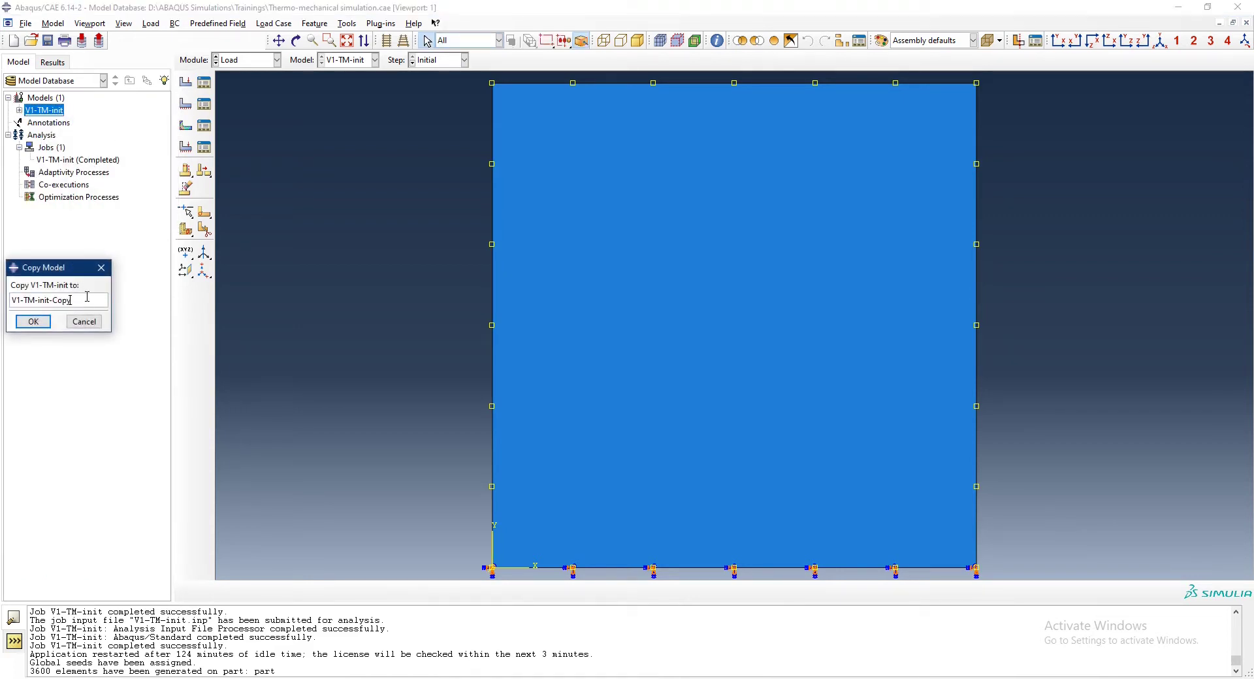
key("BackSpace")
key("BackSpace")
key("BackSpace")
key("BackSpace")
key("BackSpace")
key("BackSpace")
key("BackSpace")
key("BackSpace")
key("BackSpace")
type("pt2")
left_click(50, 324)
In V1-TM-pt2, start a mechanical Displacement/Rotation boundary condition named disp in the Initial step
left_click(19, 122)
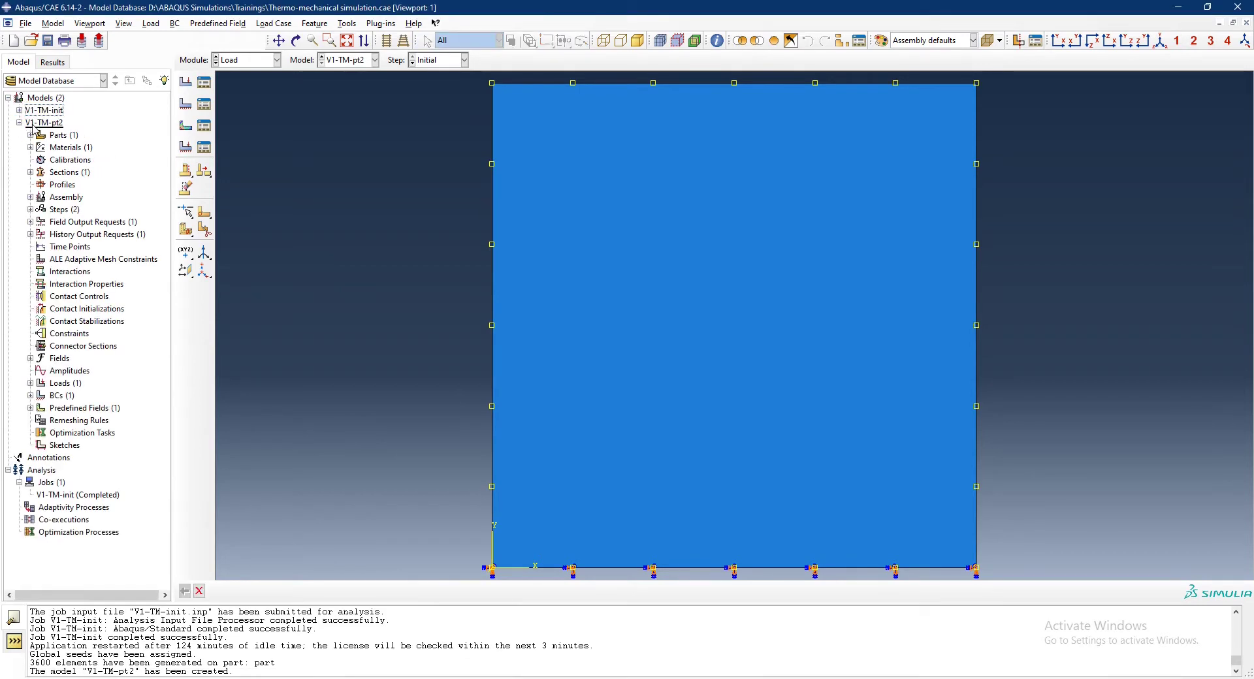
double_click(40, 123)
left_click(260, 151)
left_click(58, 398)
double_click(59, 398)
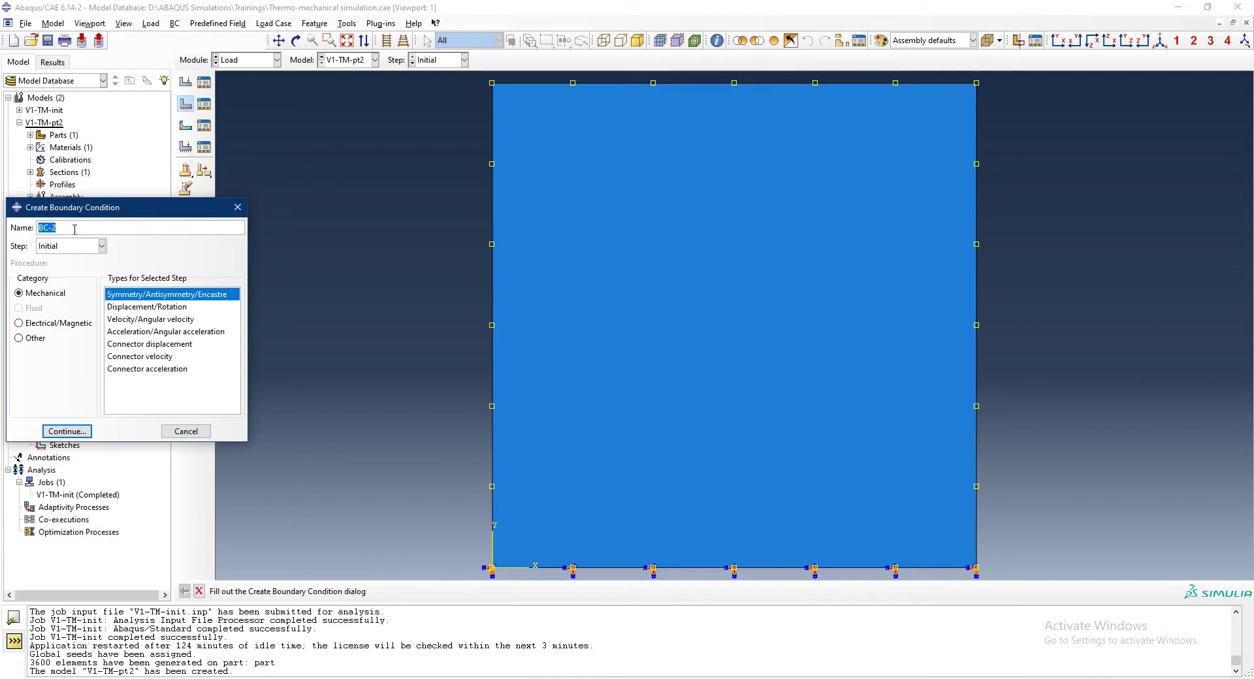
type("disc")
key("BackSpace")
type("p")
left_click(163, 309)
left_click(75, 431)
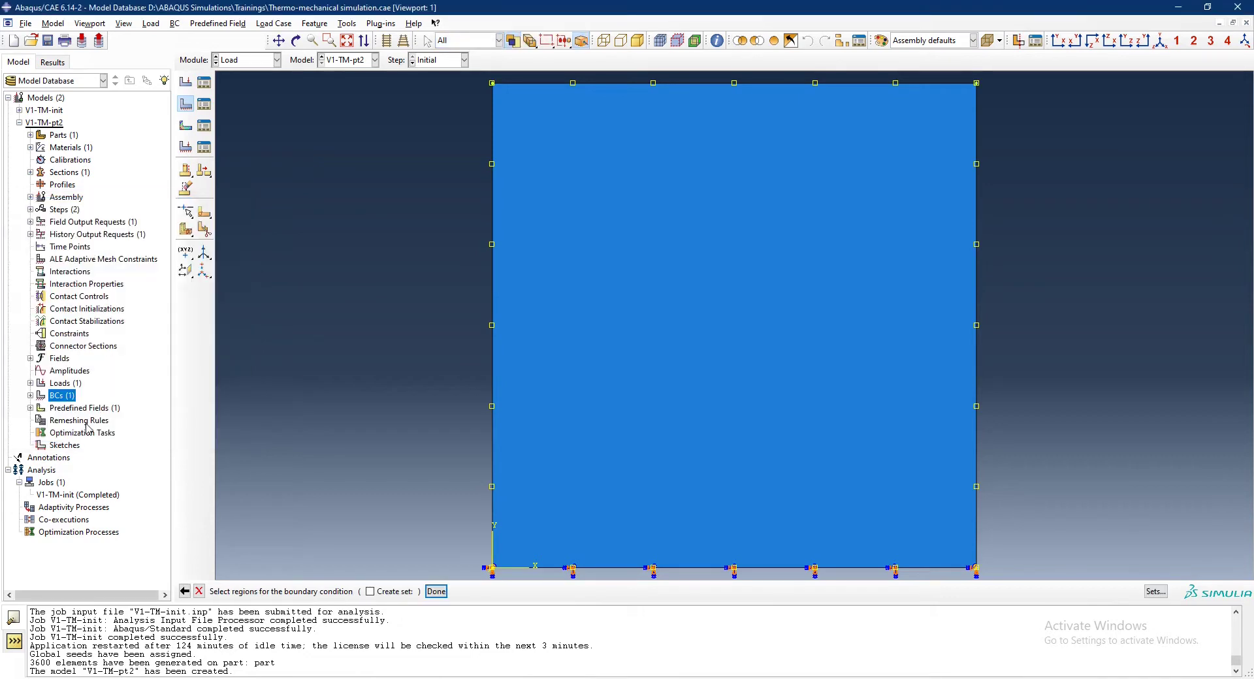
Apply the disp boundary condition to the plate's top edge, constraining U1, U2 and UR3
left_click(700, 83)
middle_click(353, 245)
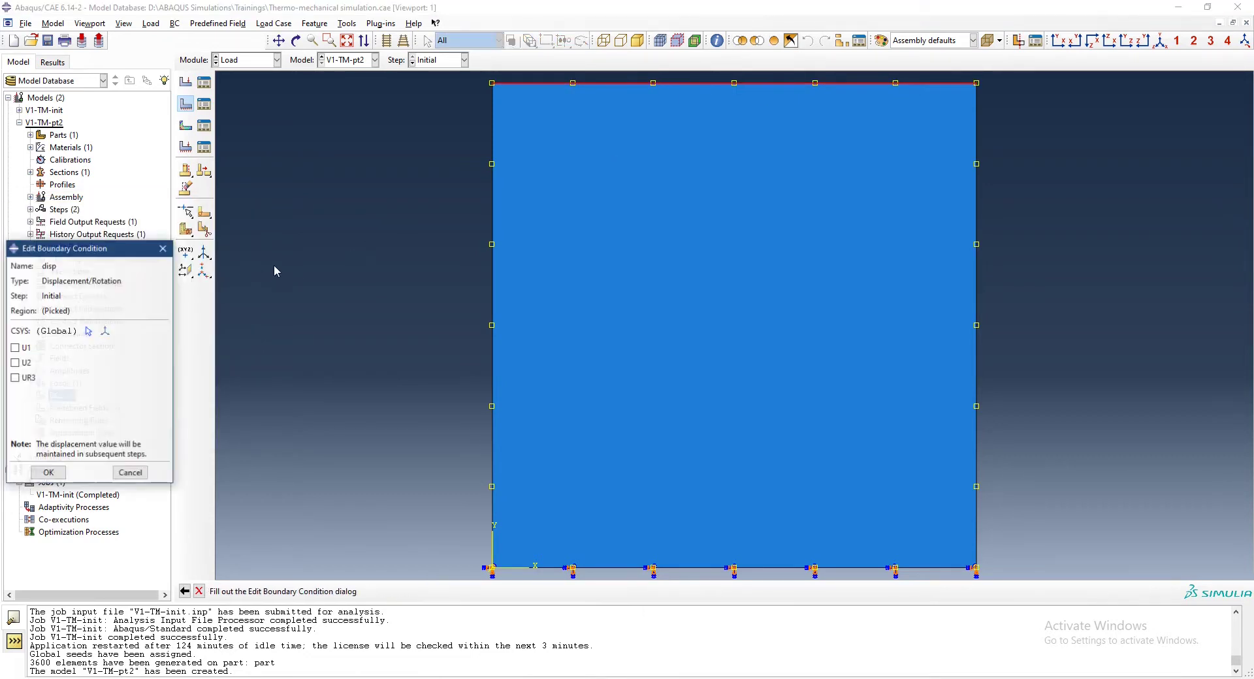
left_click(14, 362)
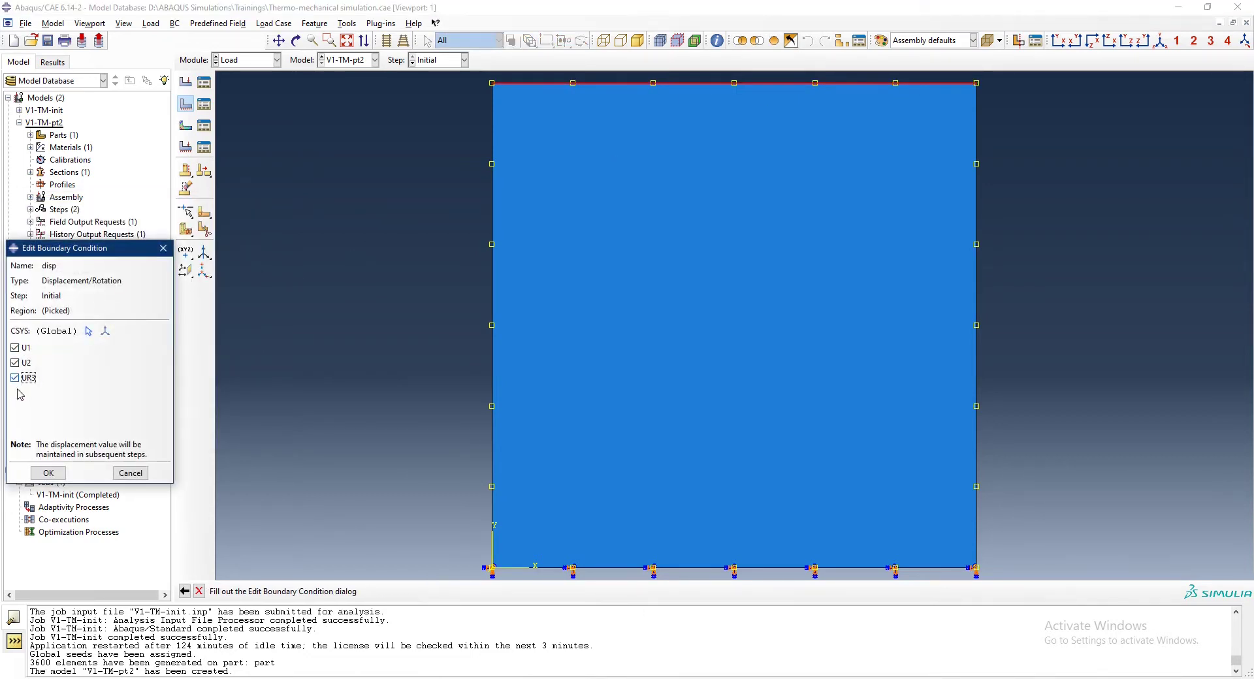
left_click(48, 473)
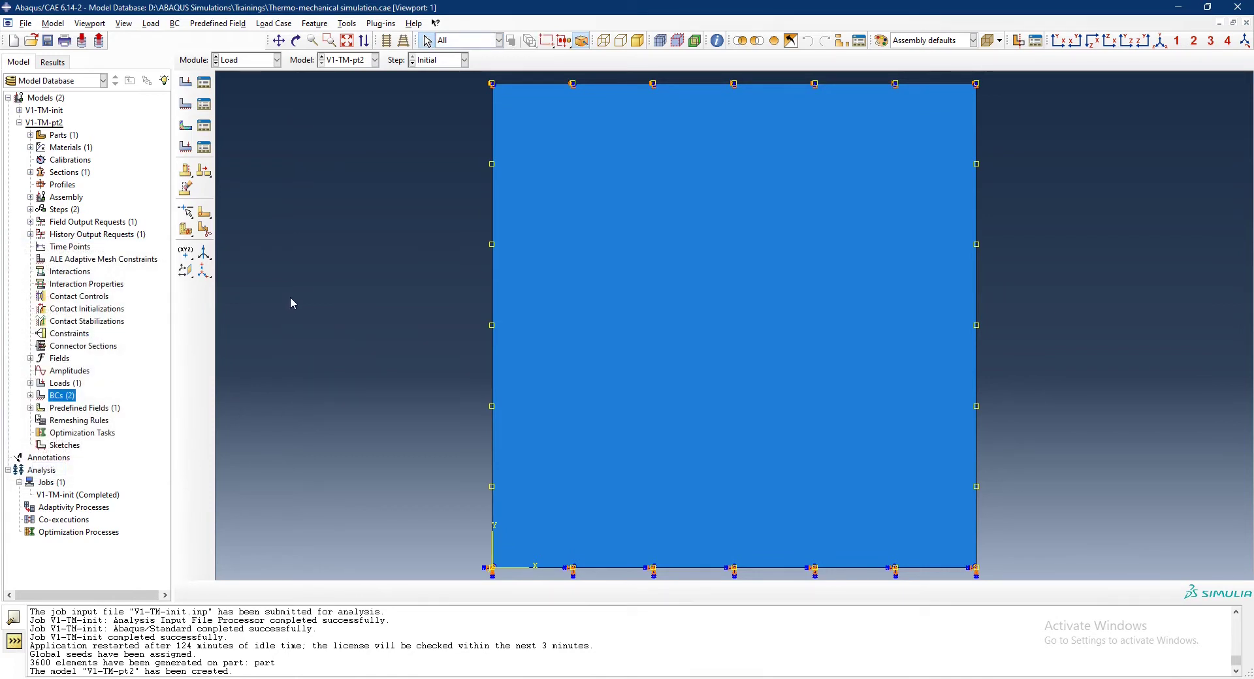
Edit the disp boundary condition in the temp-disp step, releasing U1 and setting U2 to -7e-2
right_click(64, 396)
left_click(94, 418)
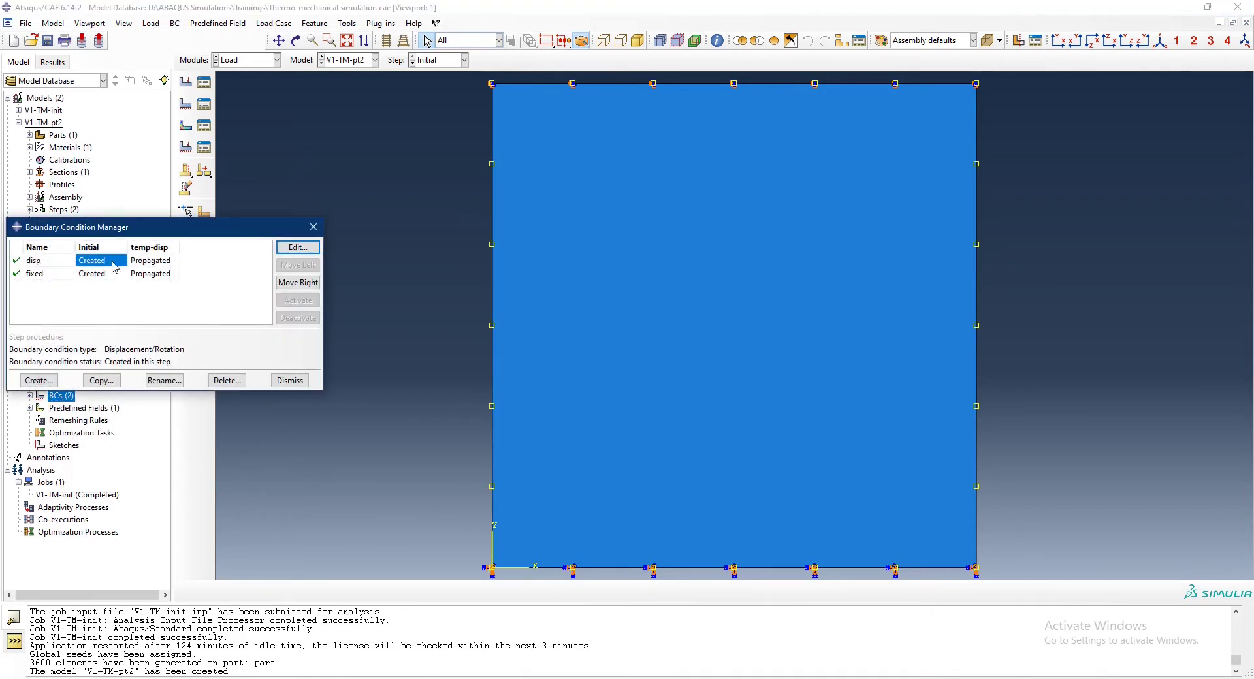
left_click(148, 260)
left_click(297, 247)
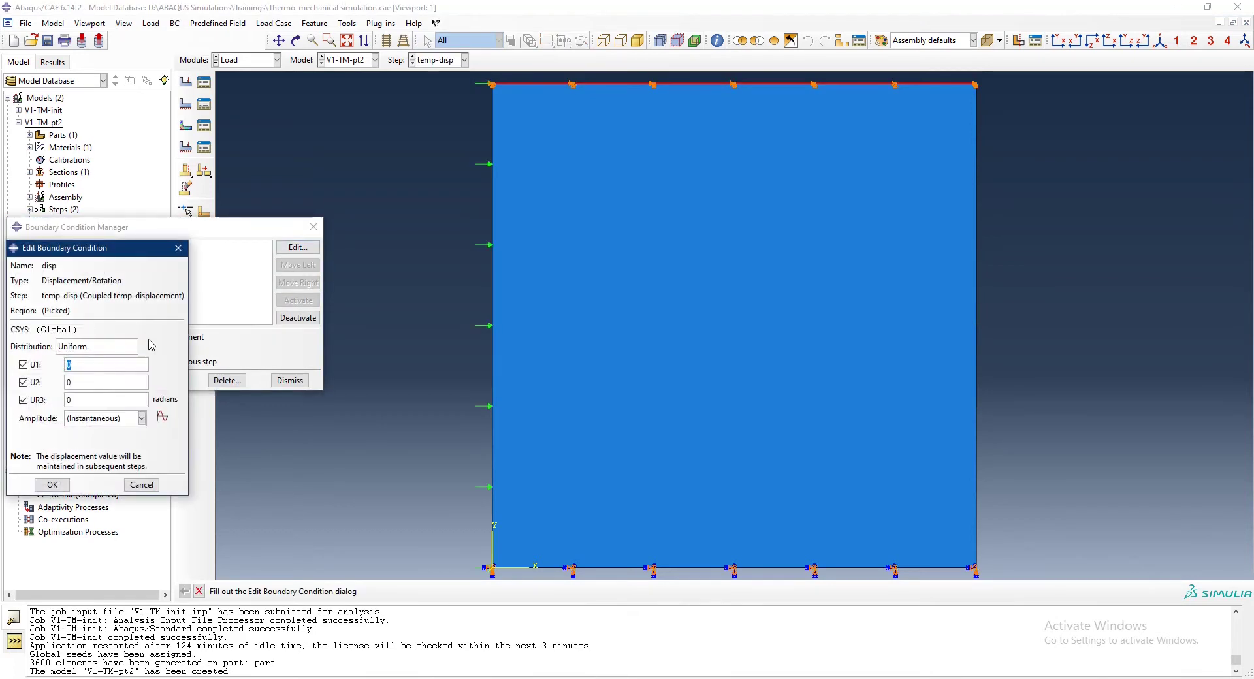
left_click(37, 384)
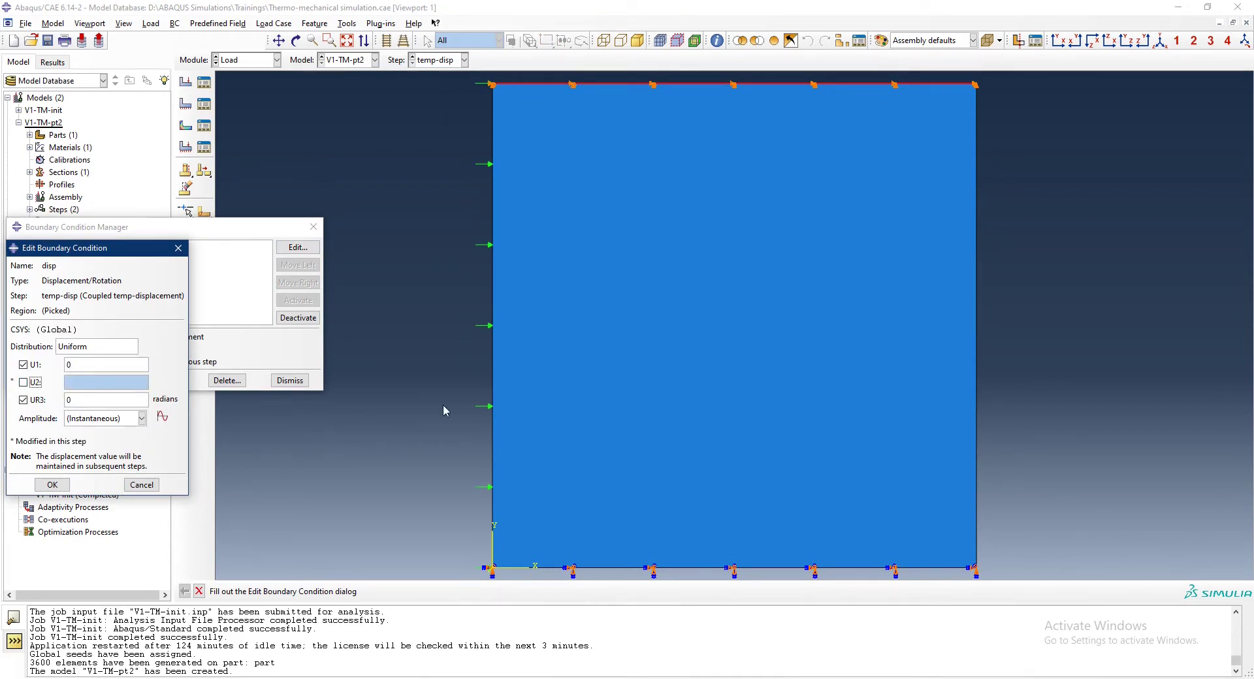
left_click(37, 384)
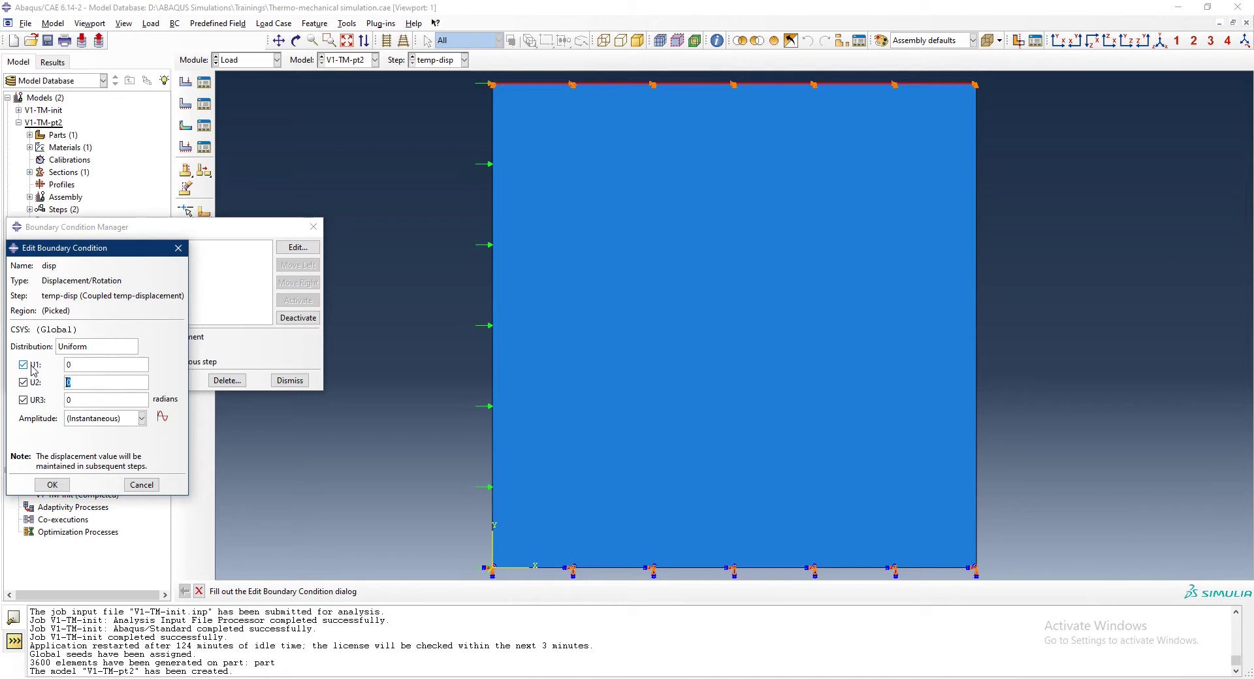
left_click(34, 367)
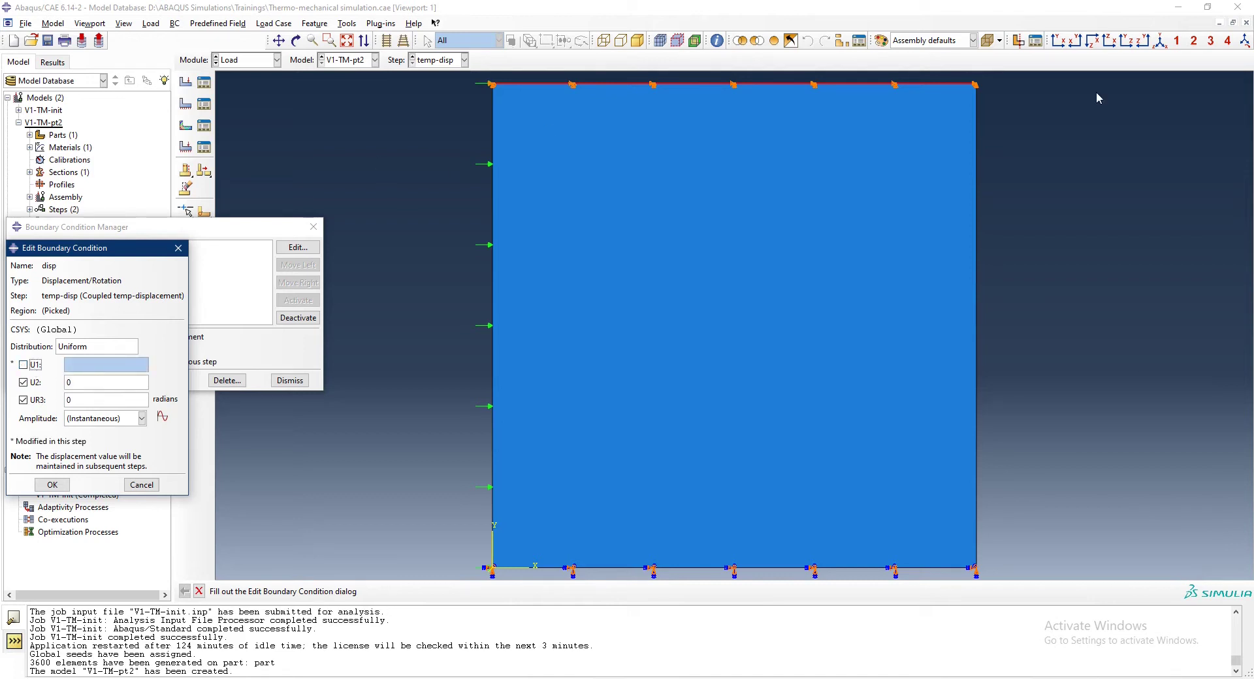
double_click(107, 384)
type("-7")
type("e-3")
Create a tabular amplitude named disp-amp for the disp boundary condition
left_click(142, 419)
left_click(142, 418)
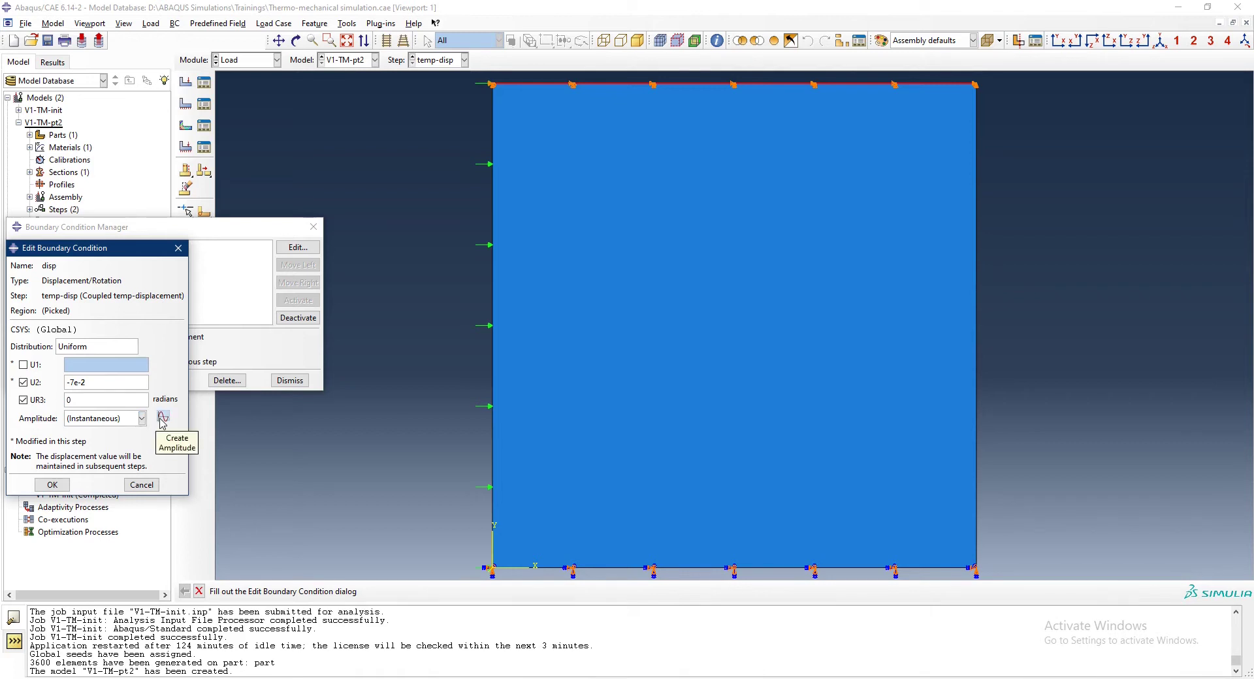
left_click(162, 417)
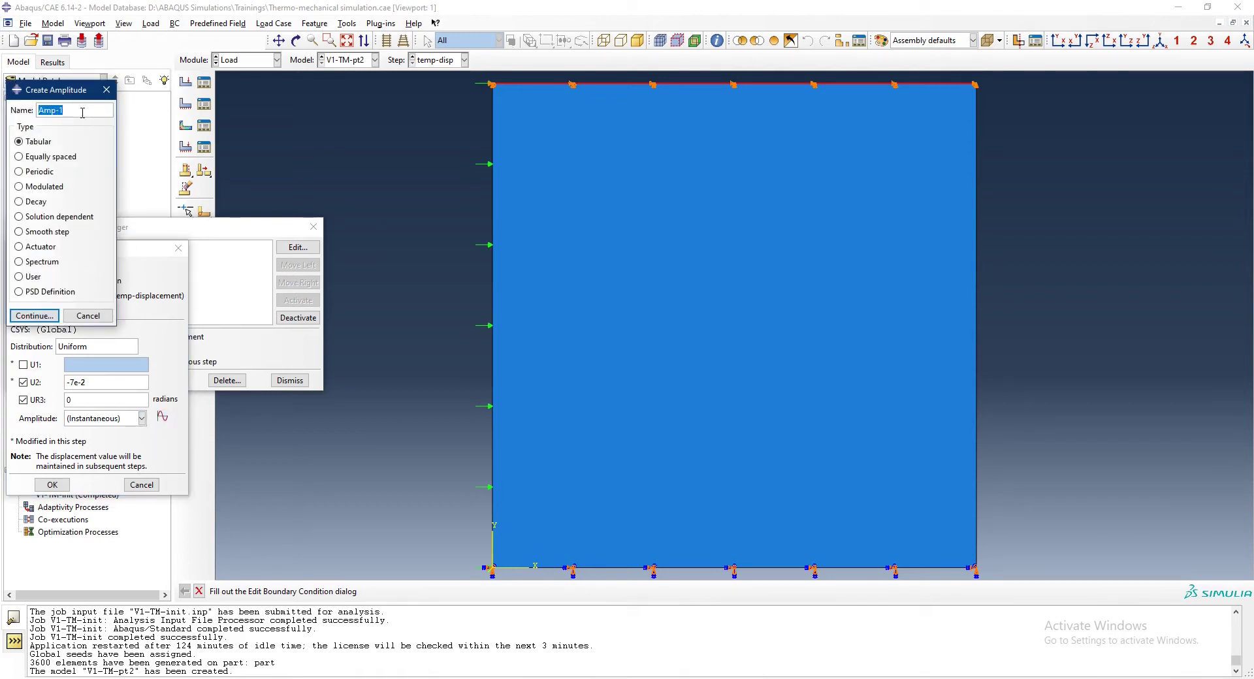
type("disp")
key("BackSpace")
key("BackSpace")
key("BackSpace")
type("disp-amp")
key("Return")
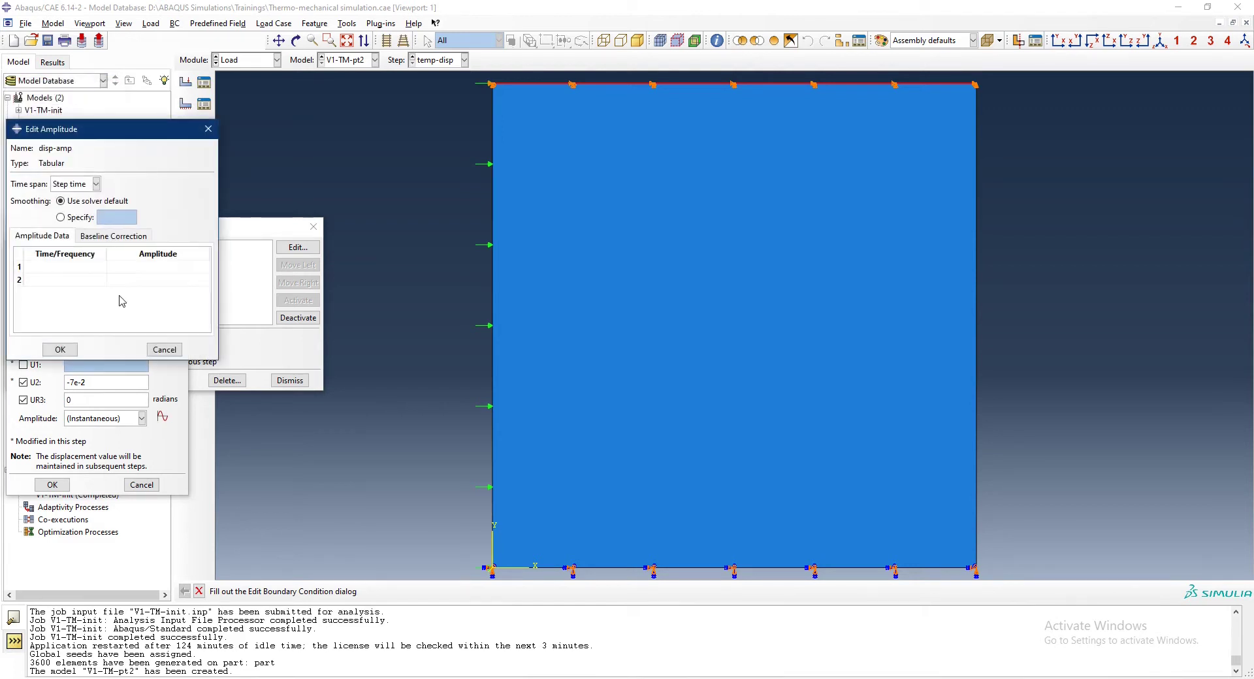
Define disp-amp with amplitude 0 at time 0 and 1 at time 5, and assign it to the disp boundary condition
left_click(73, 266)
left_click(73, 266)
type("0")
left_click(148, 267)
type("0")
left_click(89, 279)
type("5")
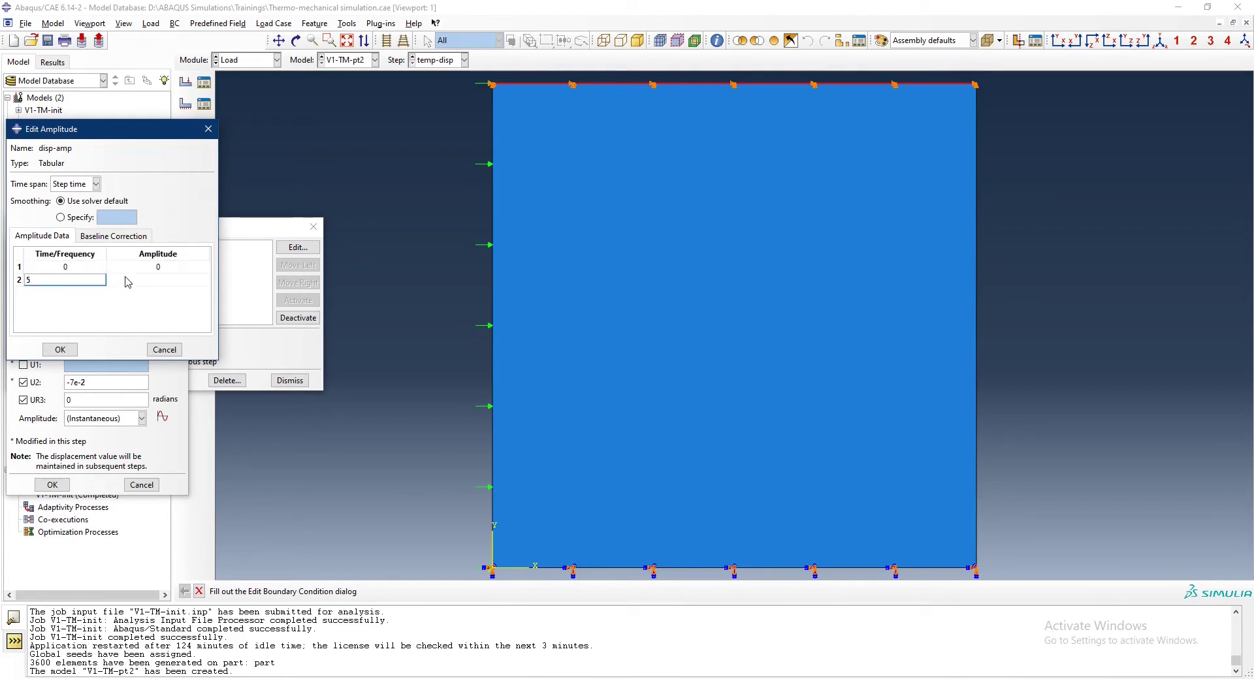
left_click(126, 281)
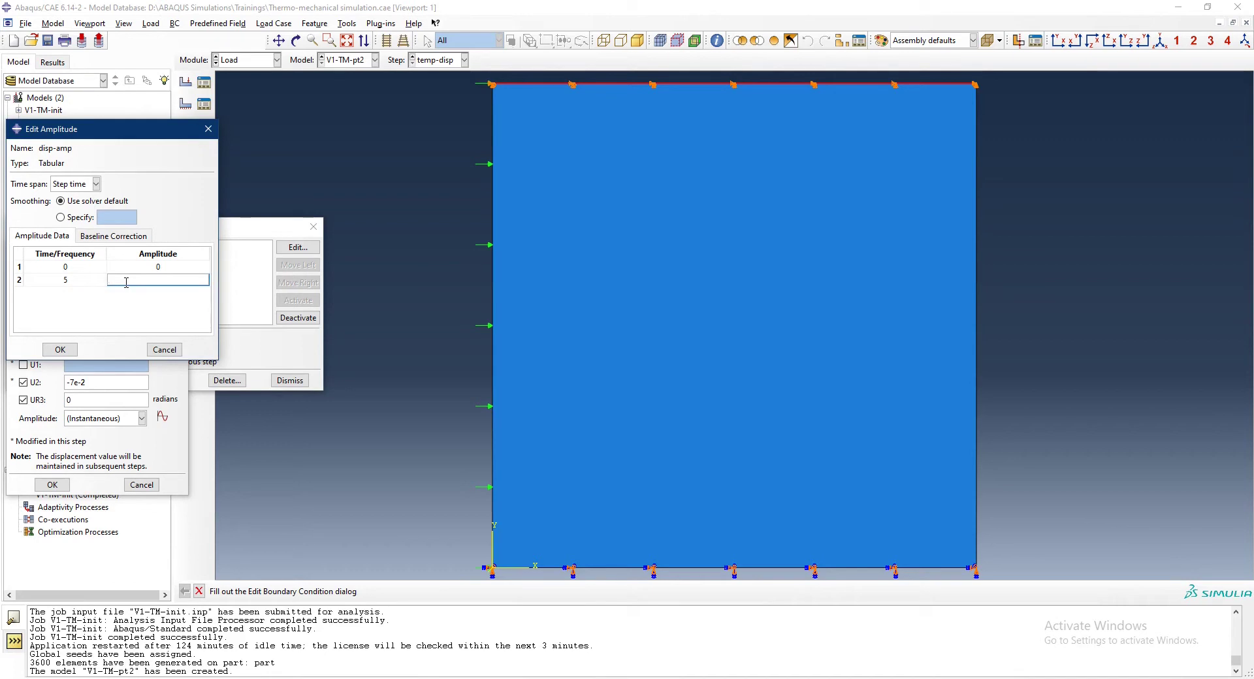
type("1")
left_click(59, 349)
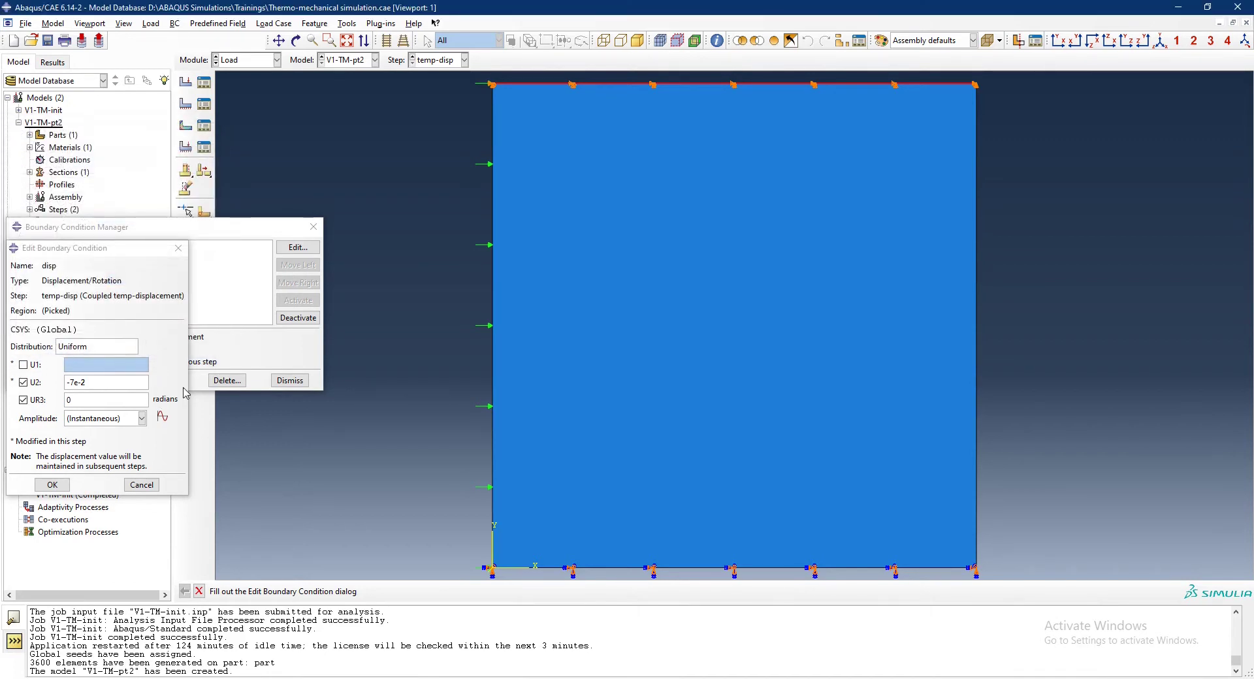
left_click(141, 418)
left_click(95, 440)
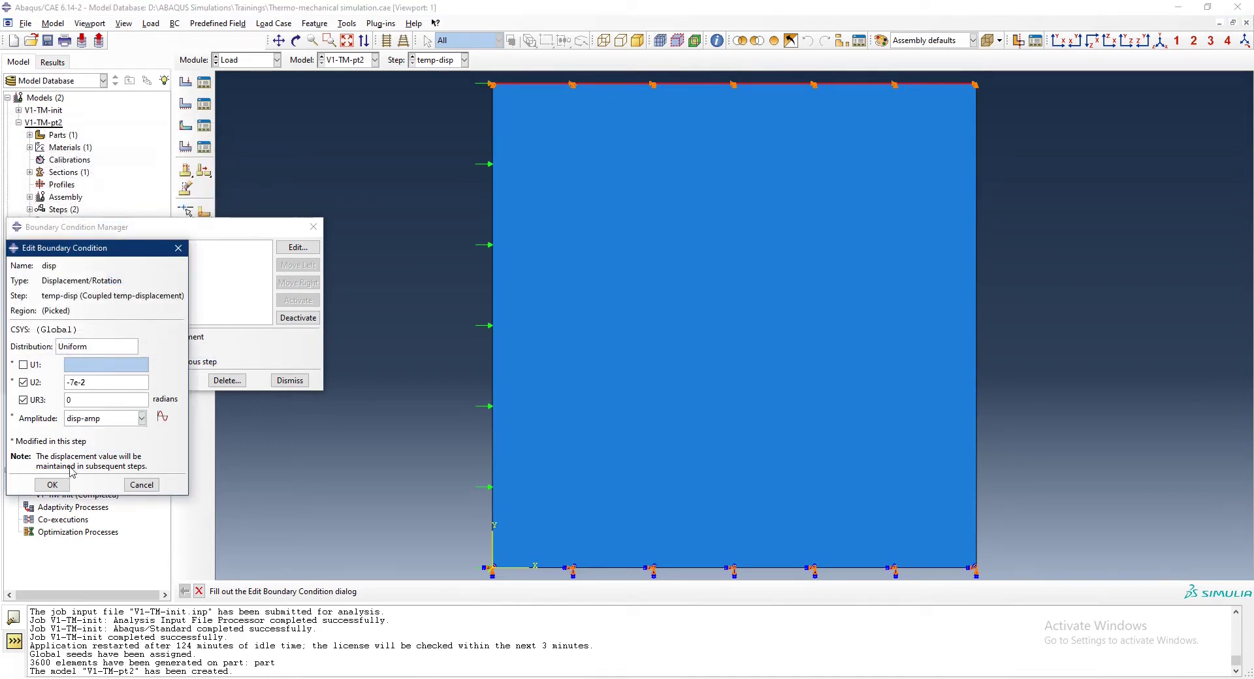
Accept the edited disp boundary condition and close the boundary condition manager
left_click(59, 487)
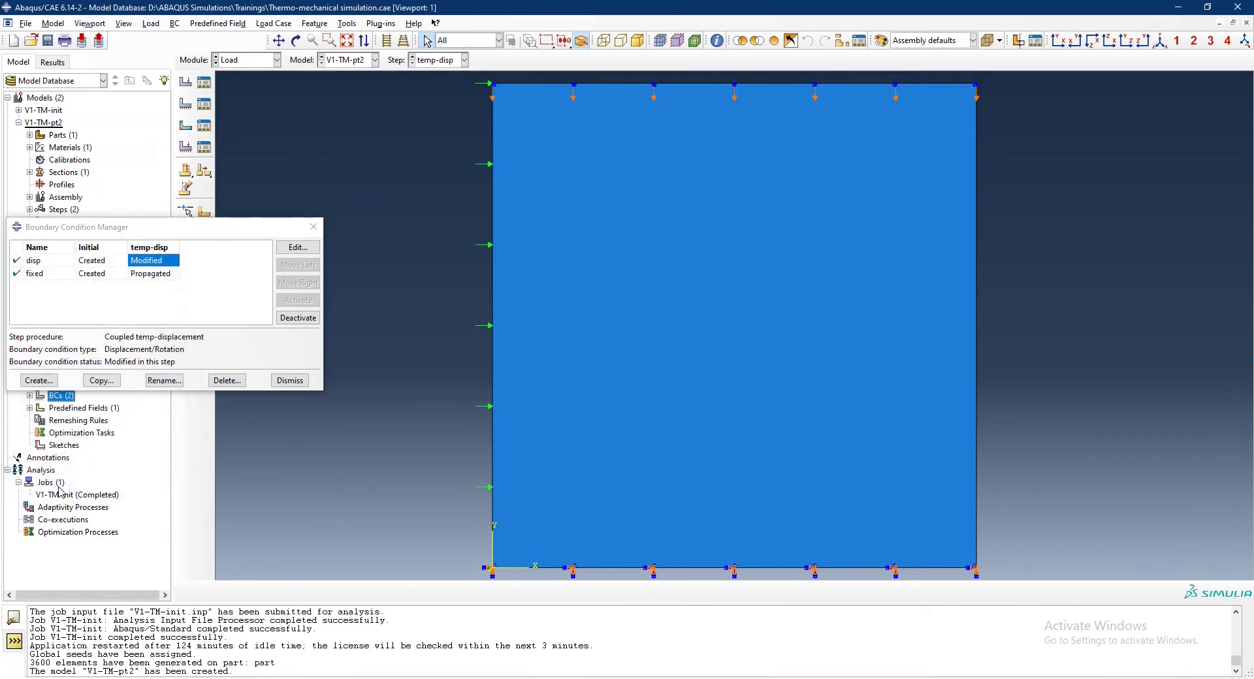
left_click(287, 380)
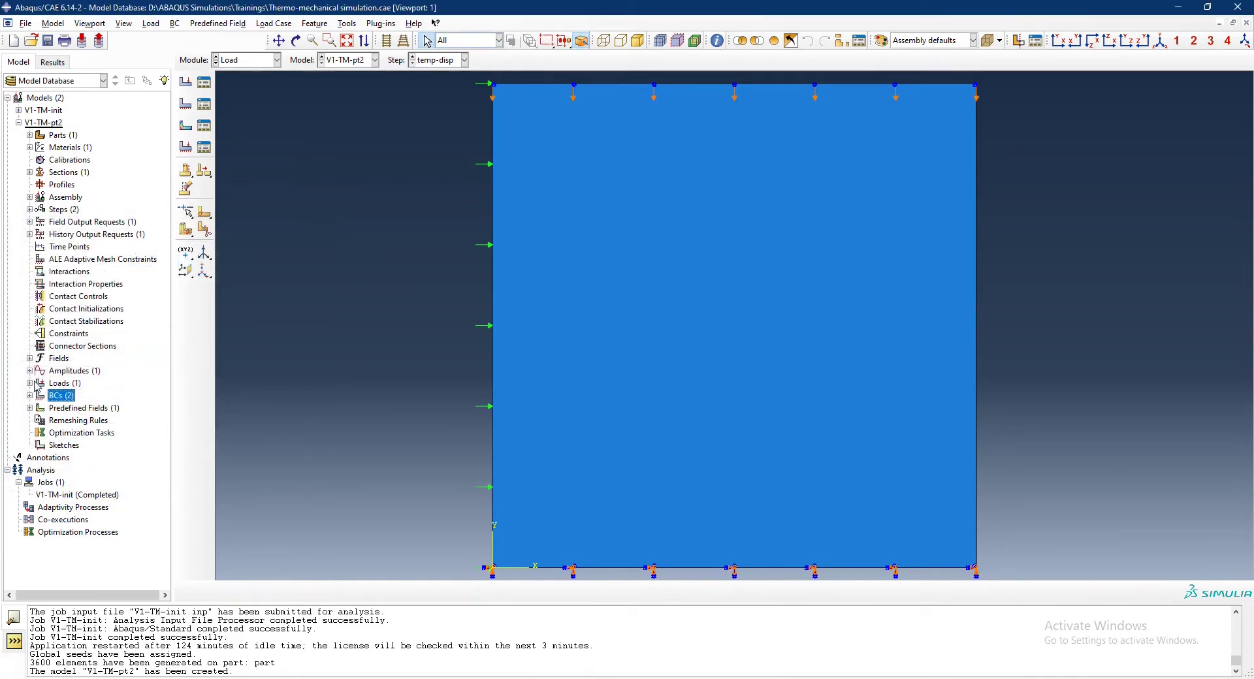
Review the Heat input surface heat flux load's definition in V1-TM-pt2 without changing it
left_click(29, 384)
left_click(60, 399)
double_click(60, 397)
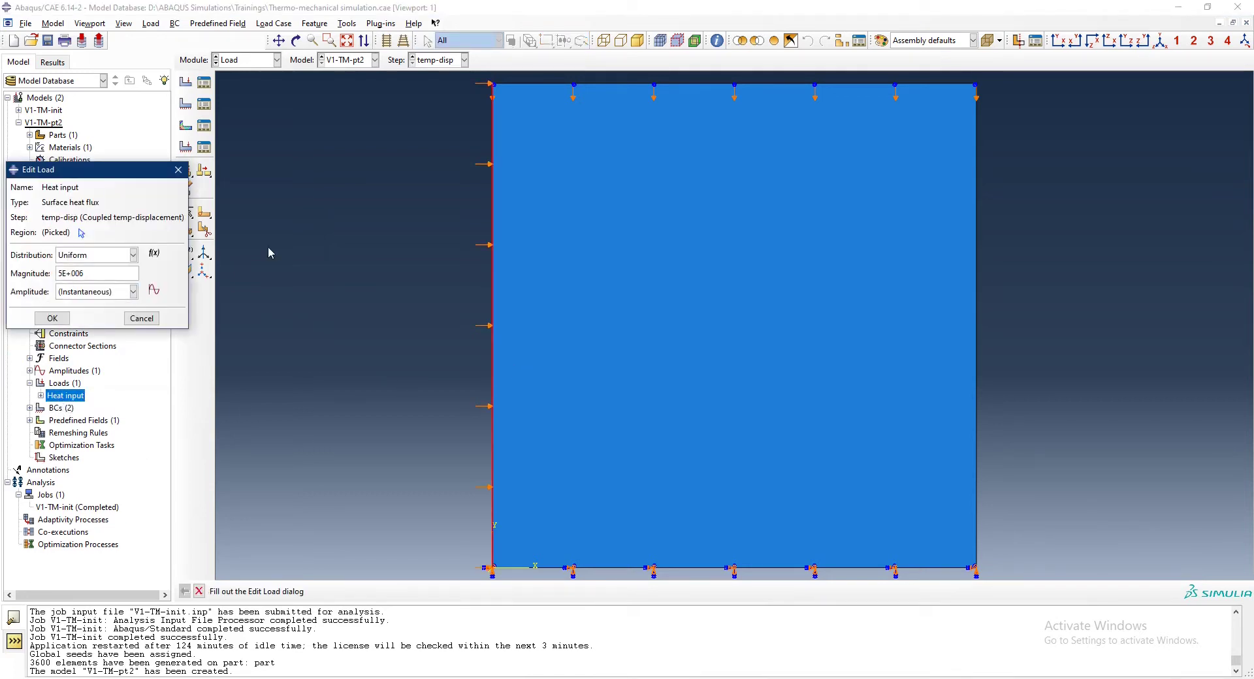
left_click(141, 318)
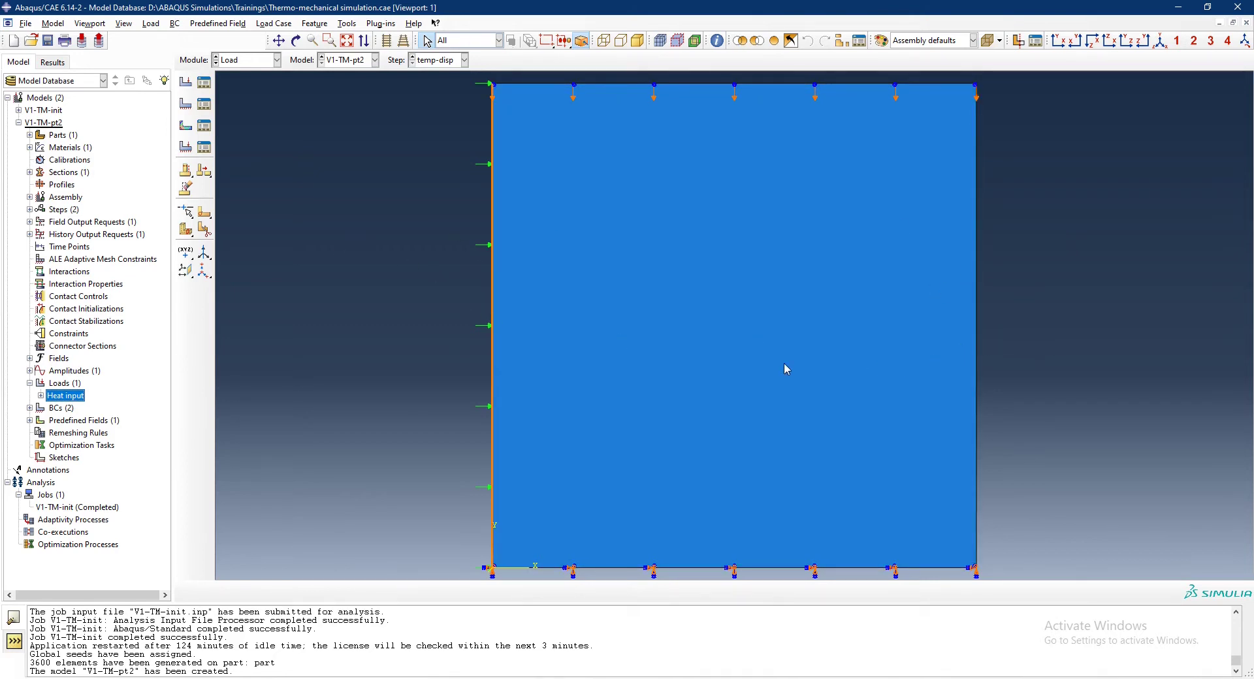
Create a full-analysis job named V1-TM-pt2 from the V1-TM-pt2 model and submit it
double_click(55, 496)
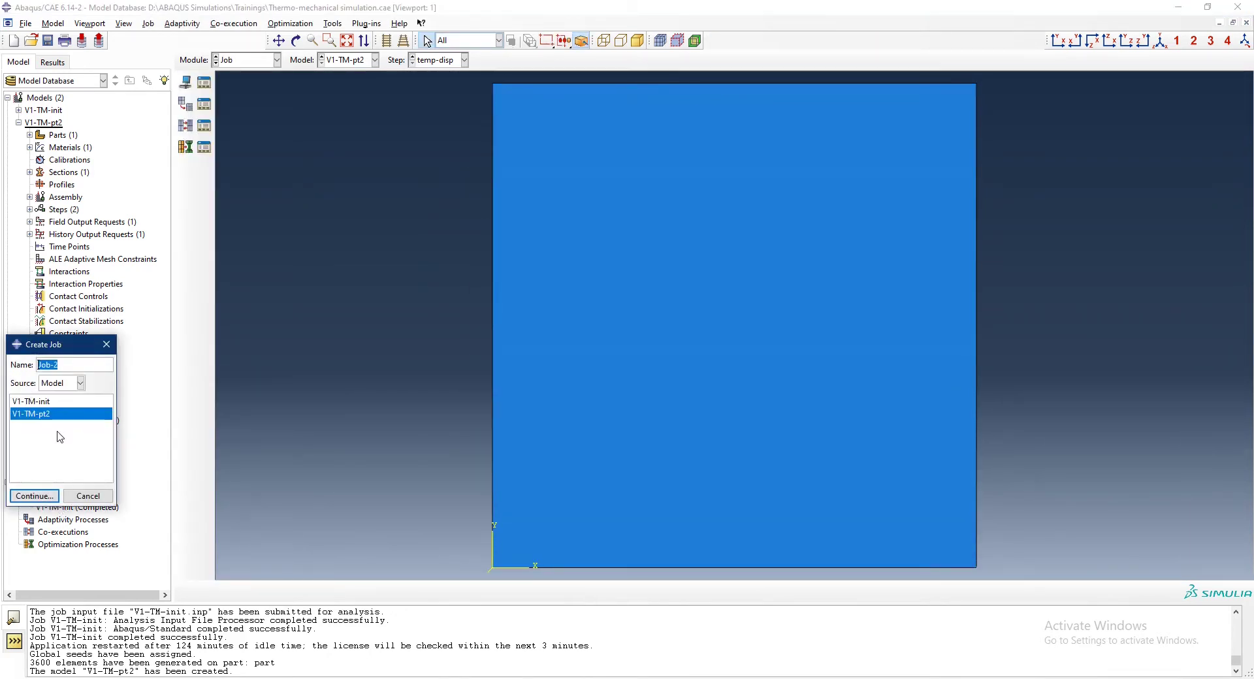
type("V1-TM-pt2")
key("Return")
left_click(165, 163)
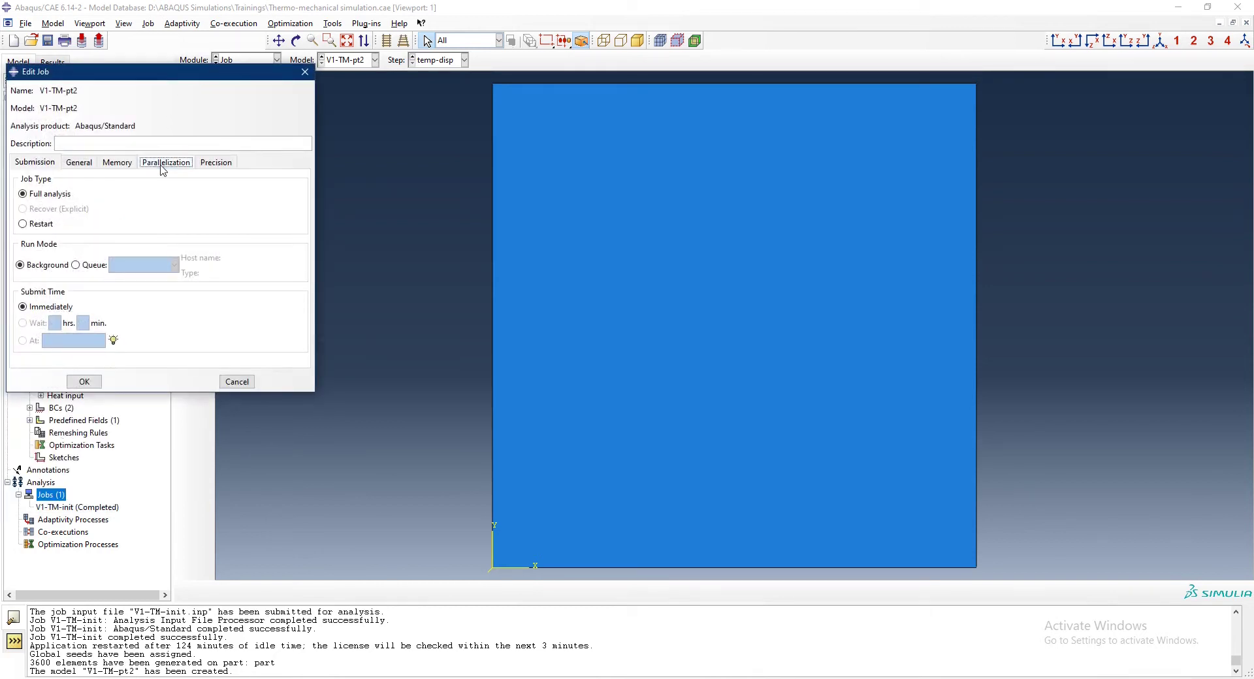
left_click(84, 381)
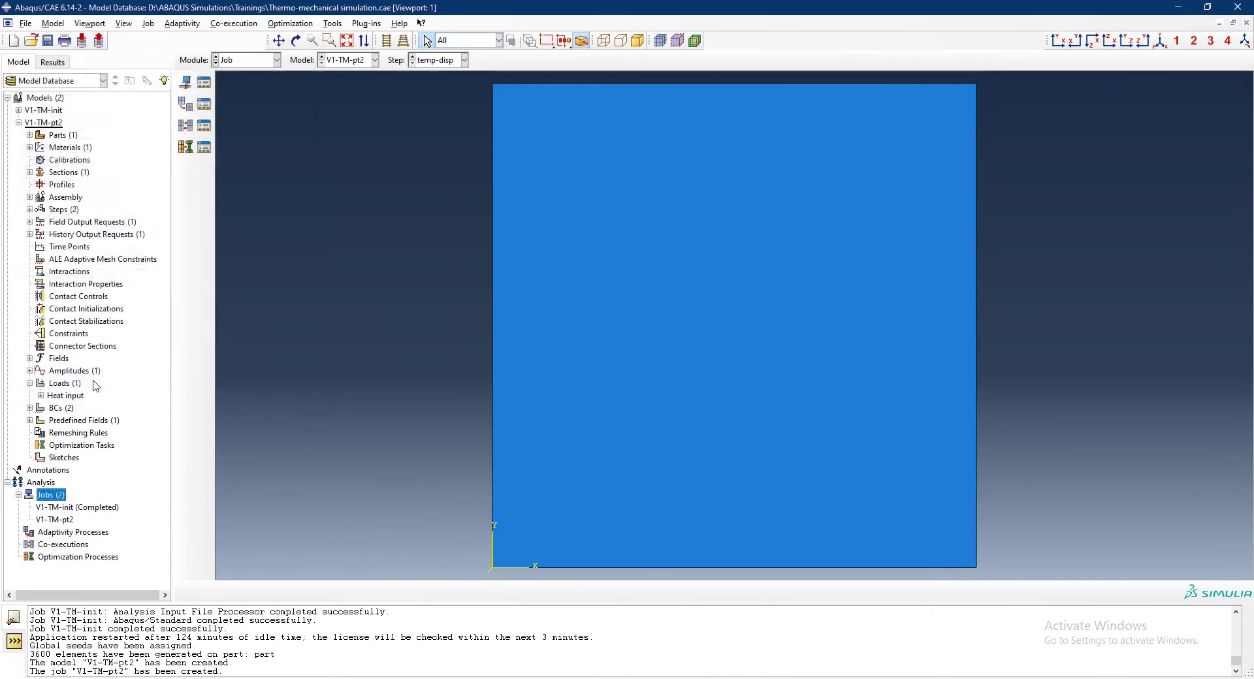
right_click(70, 519)
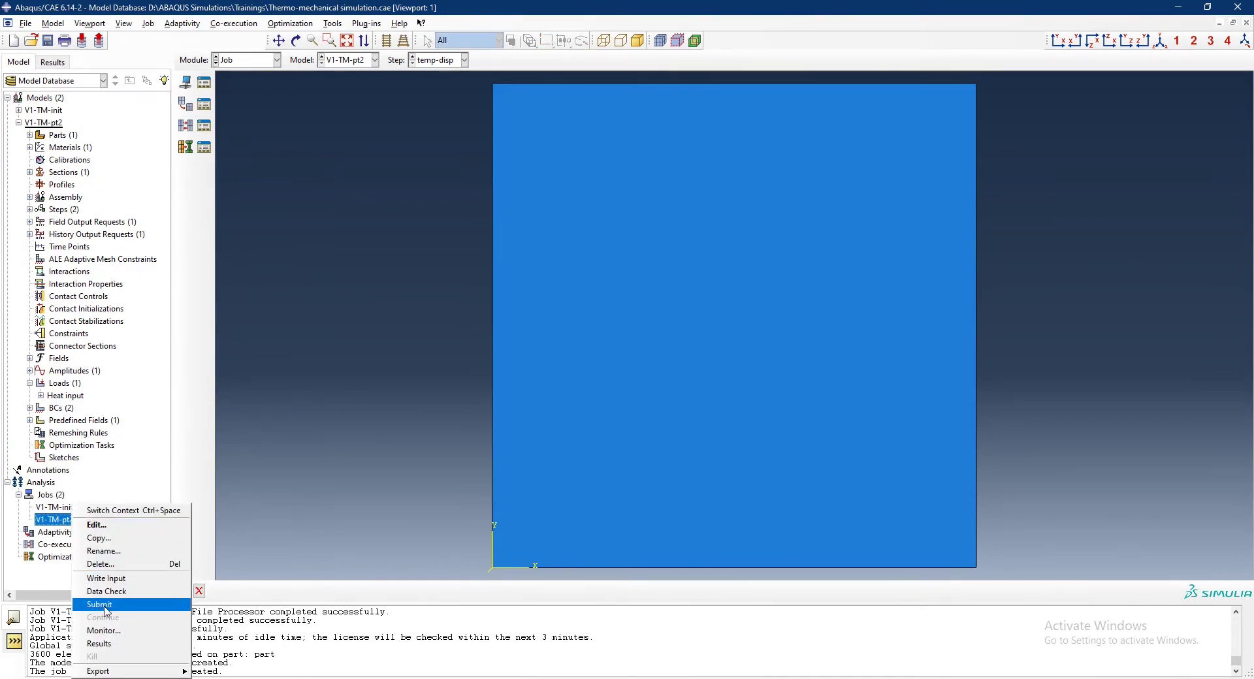
left_click(106, 607)
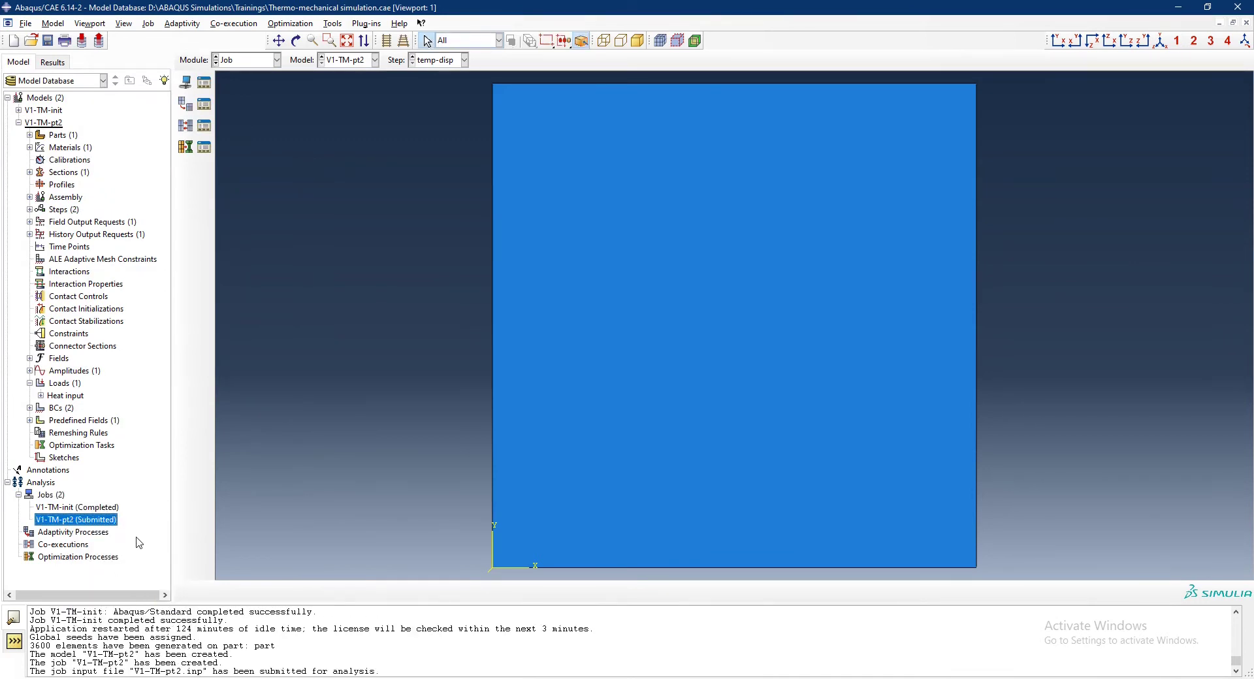
Monitor the V1-TM-pt2 job in an enlarged view, checking its increments, output frames, warnings and log
right_click(97, 525)
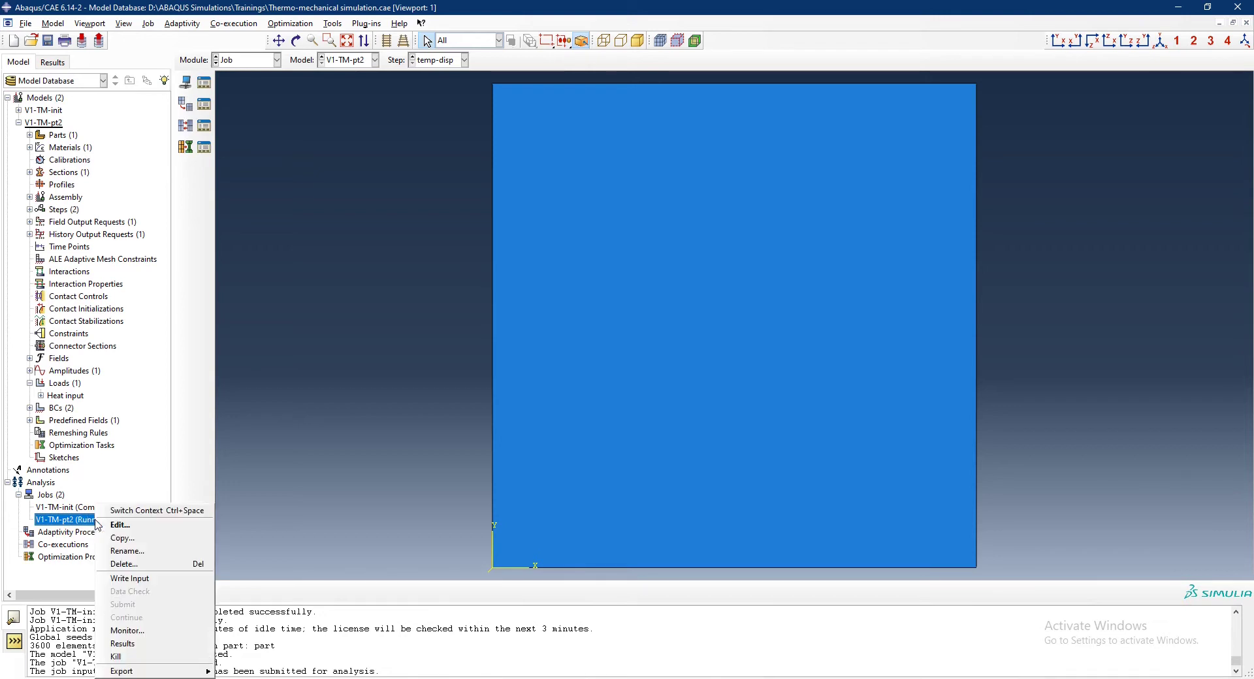
left_click(140, 631)
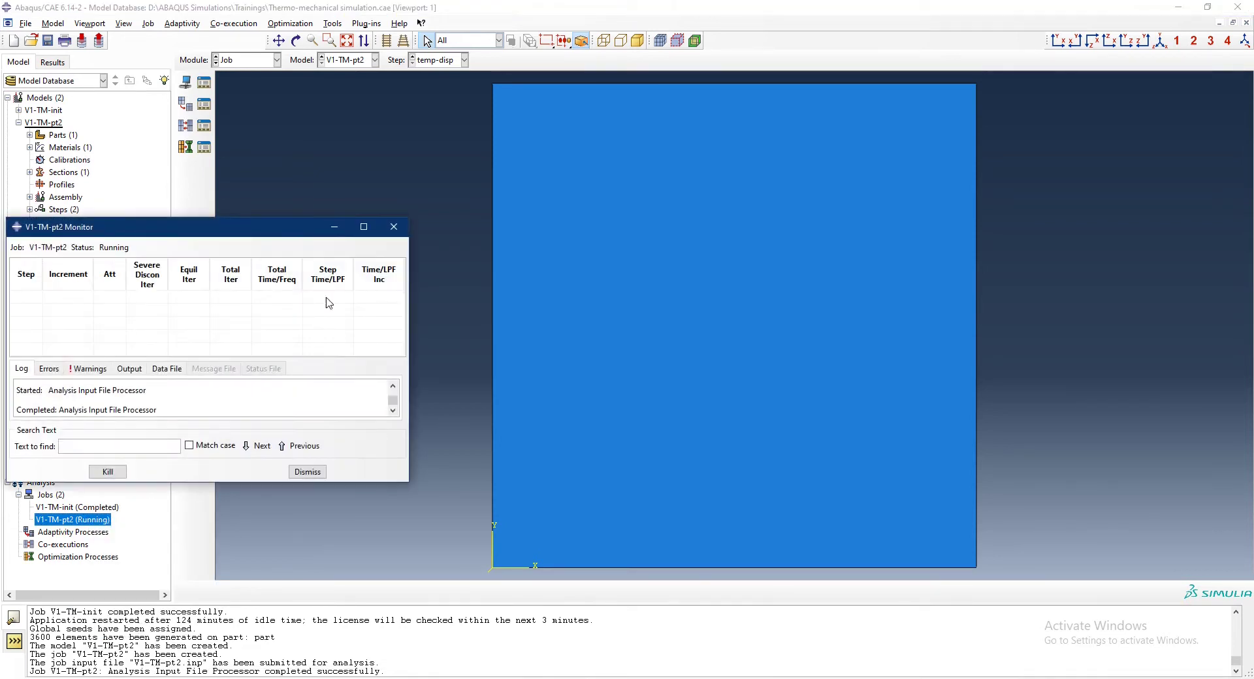
left_click(367, 231)
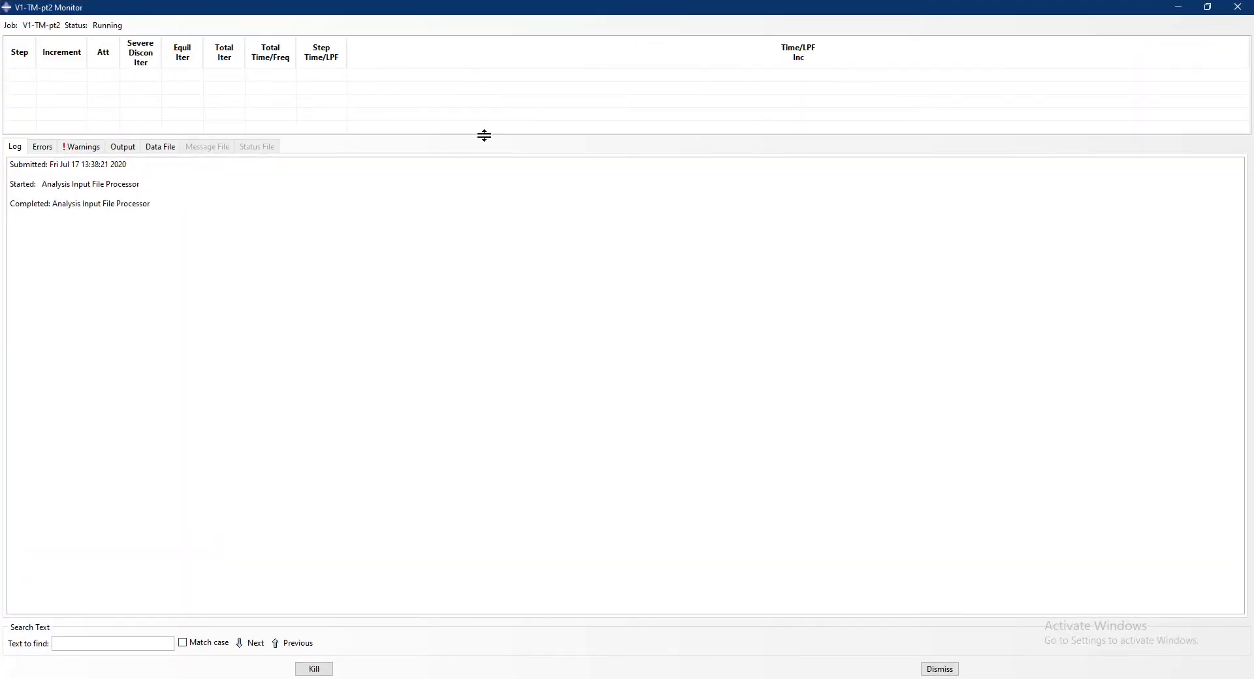
left_click_drag(484, 134, 478, 319)
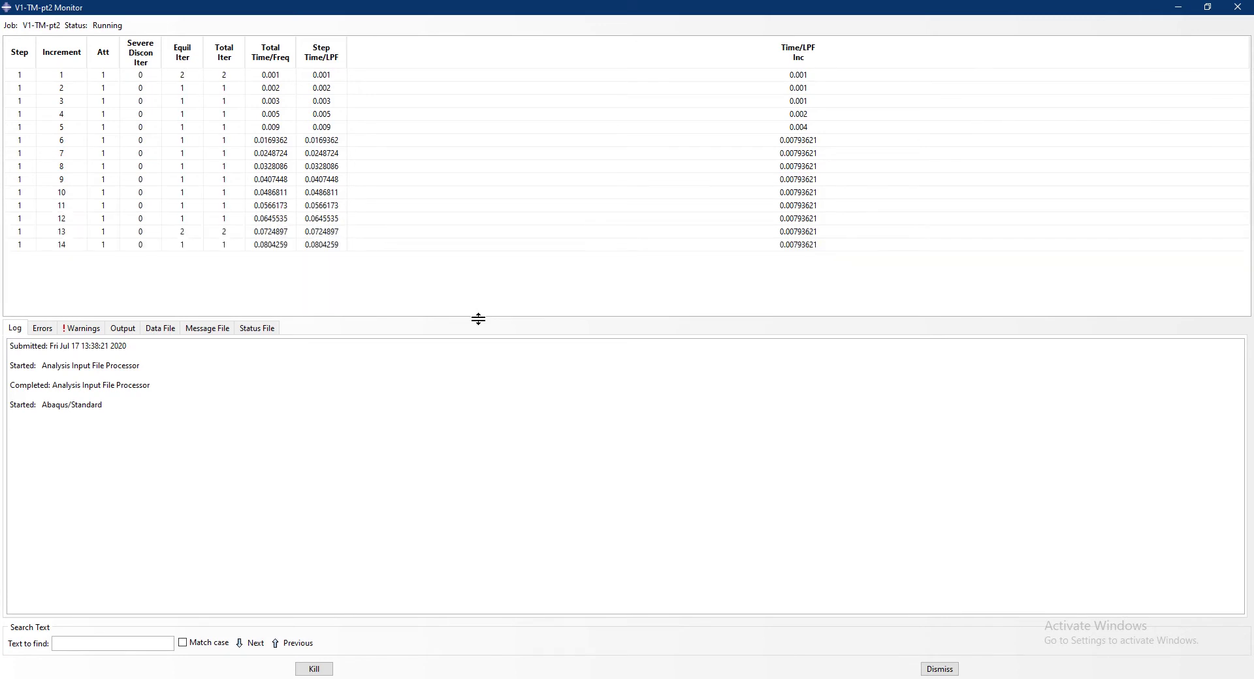
left_click(129, 328)
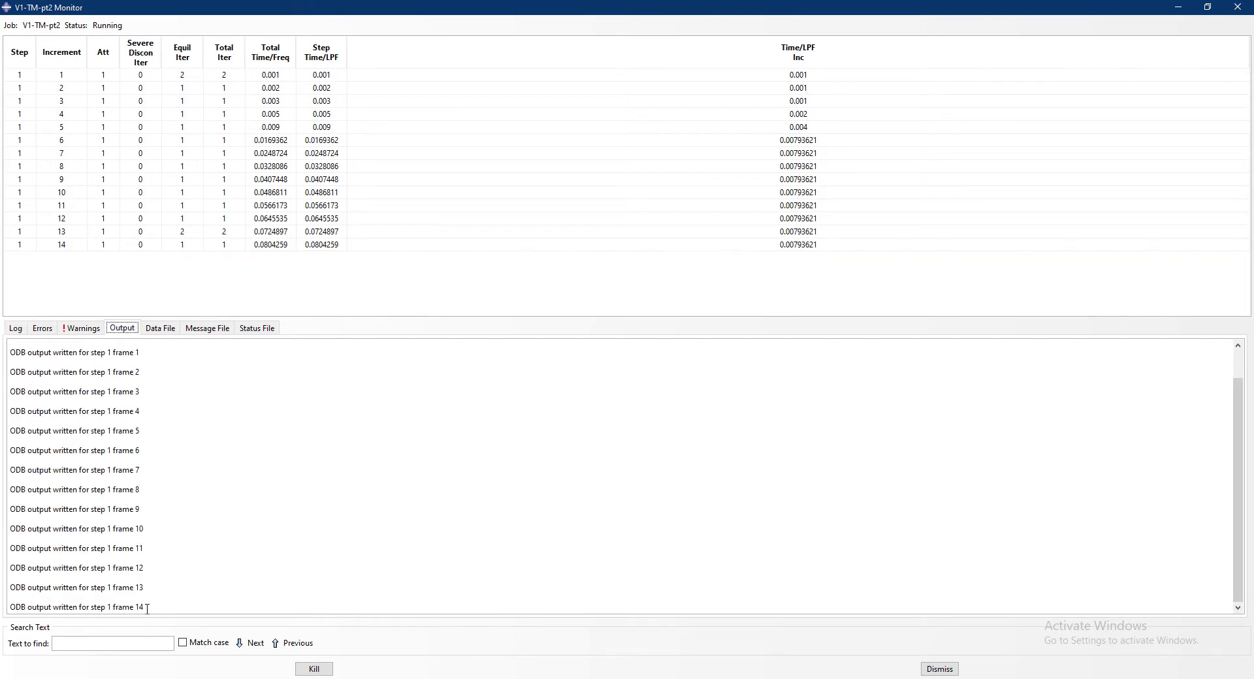
left_click(83, 328)
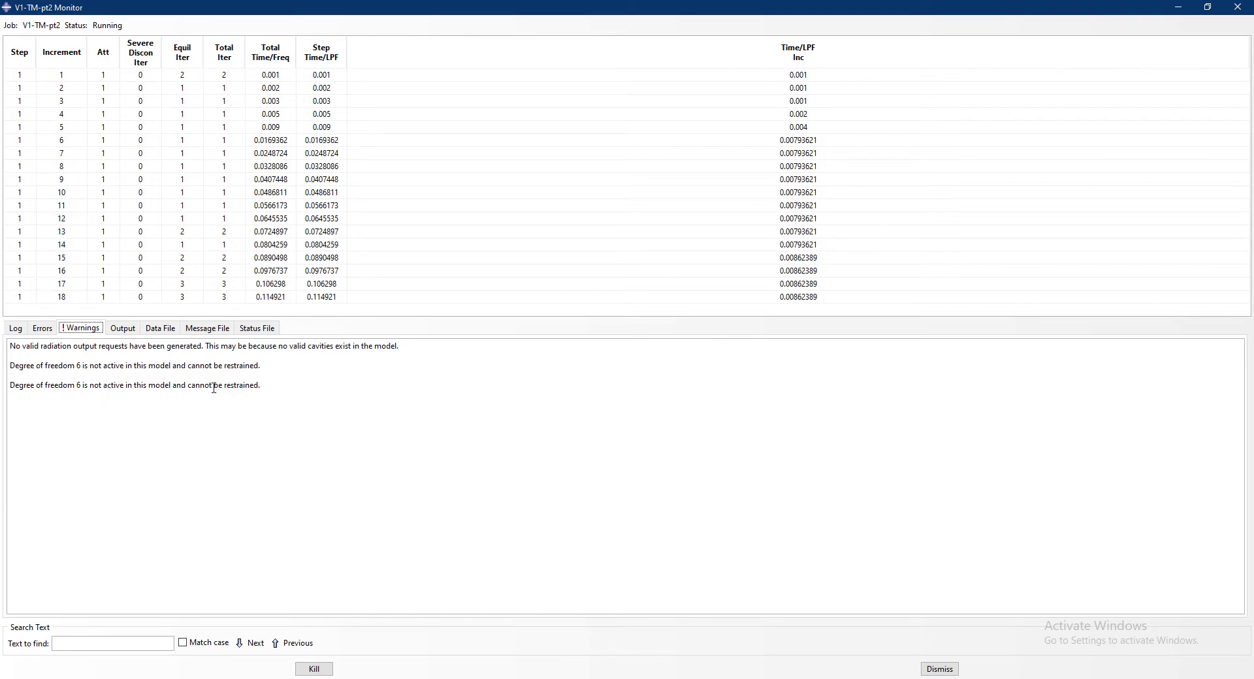
left_click(15, 329)
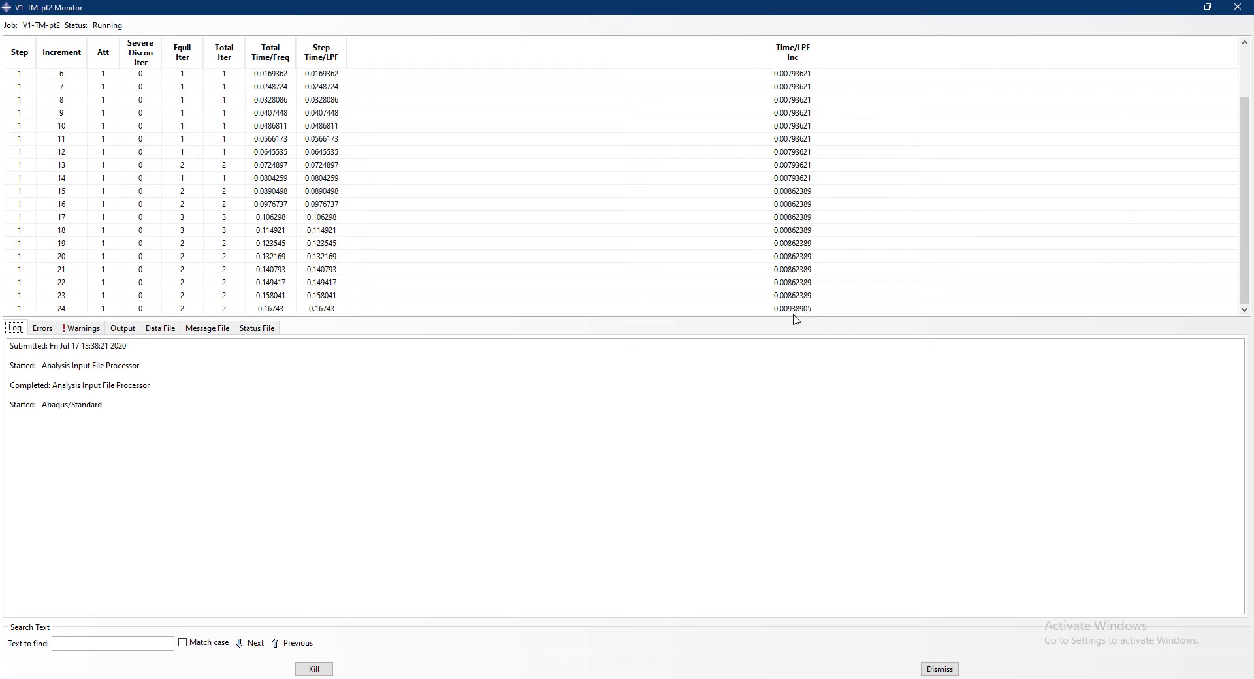
left_click(939, 669)
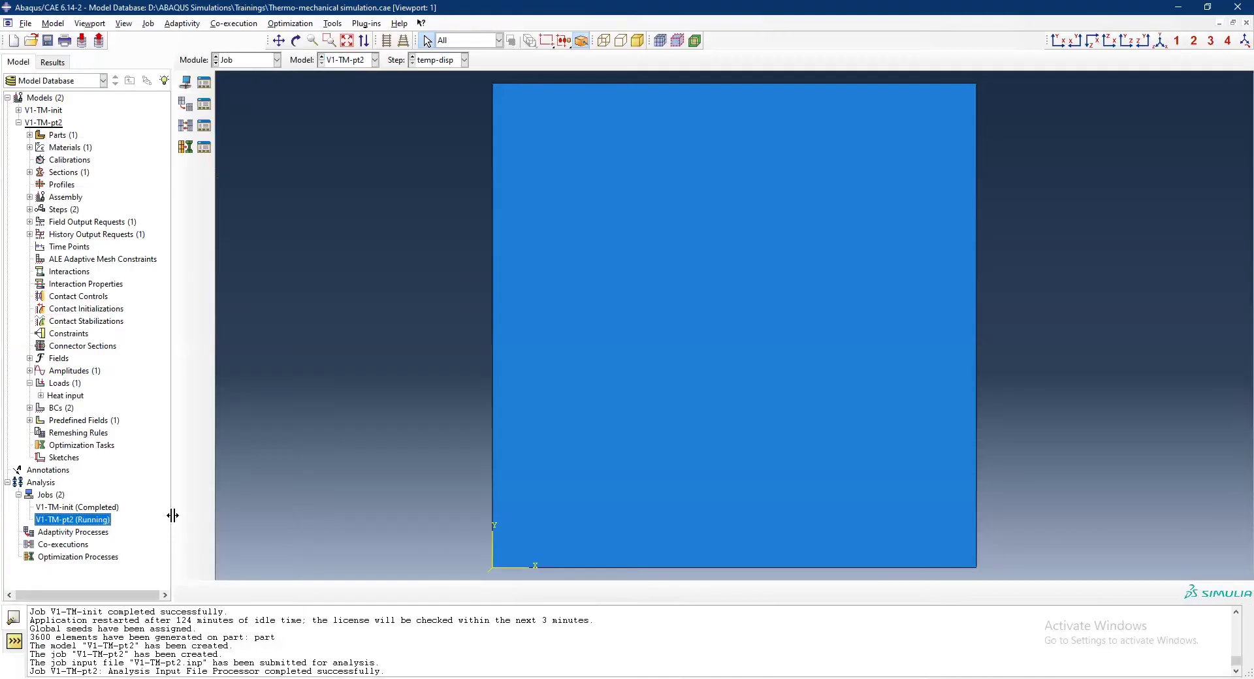
Open the V1-TM-pt2 job's results and plot the Mises stress contours on the deformed plate
right_click(102, 520)
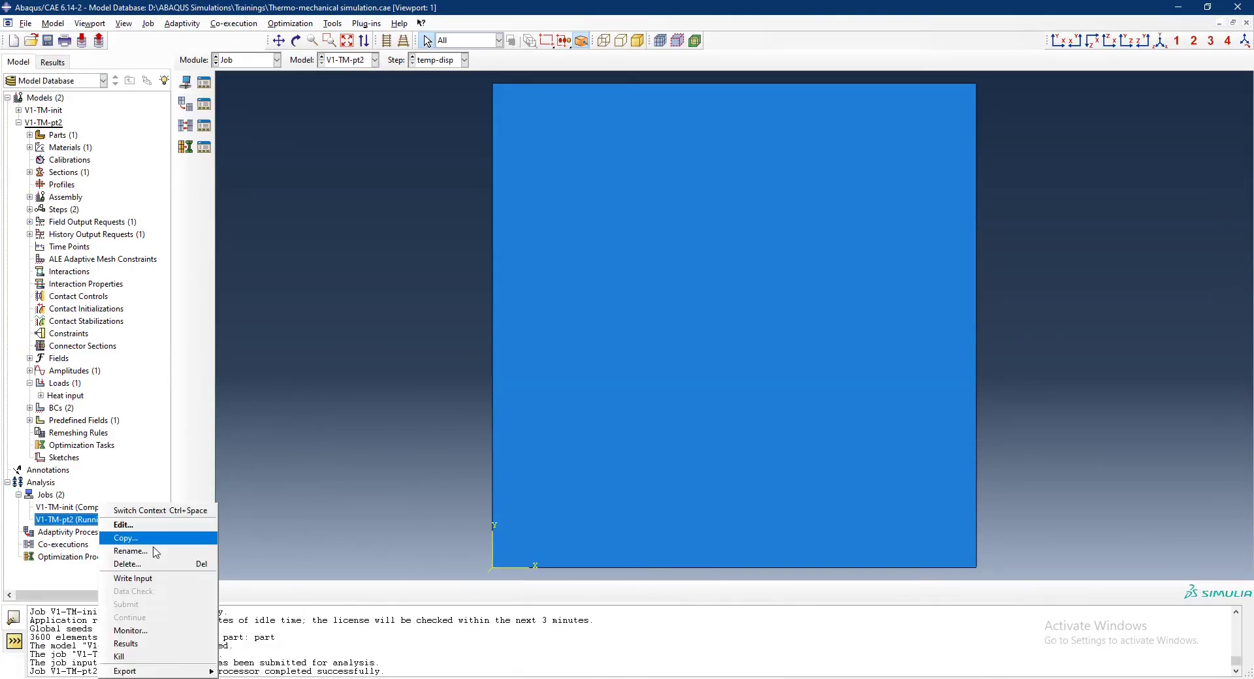
left_click(144, 646)
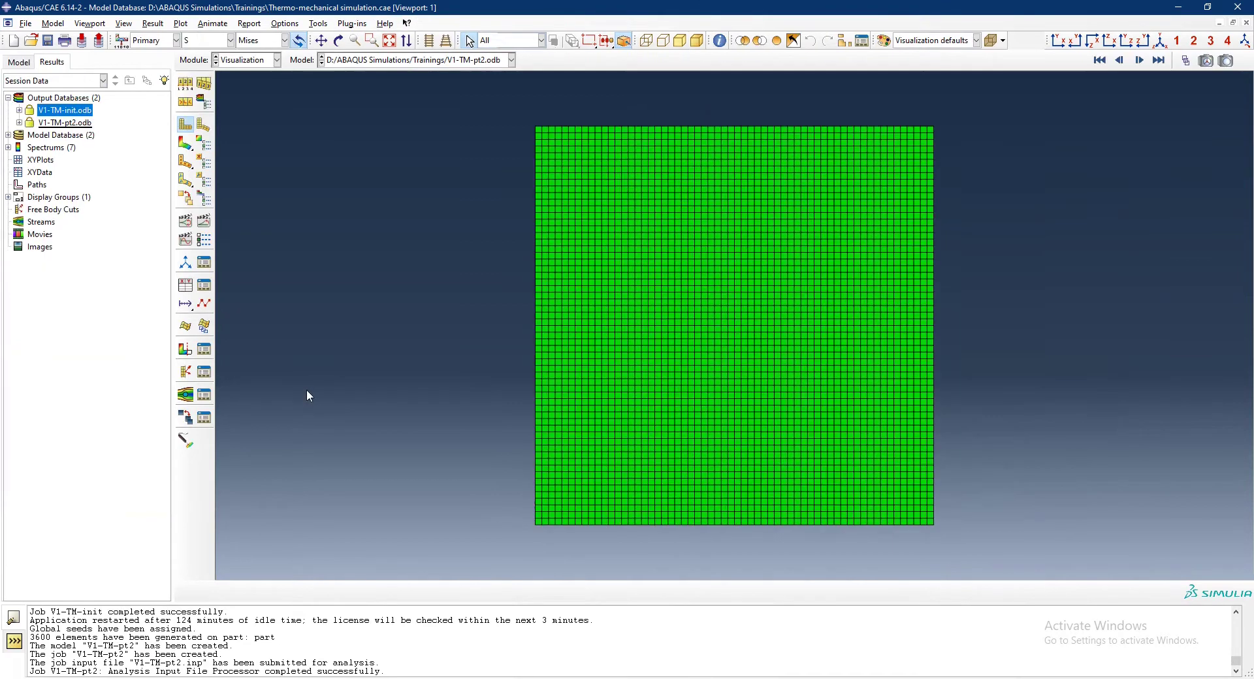
left_click(186, 145)
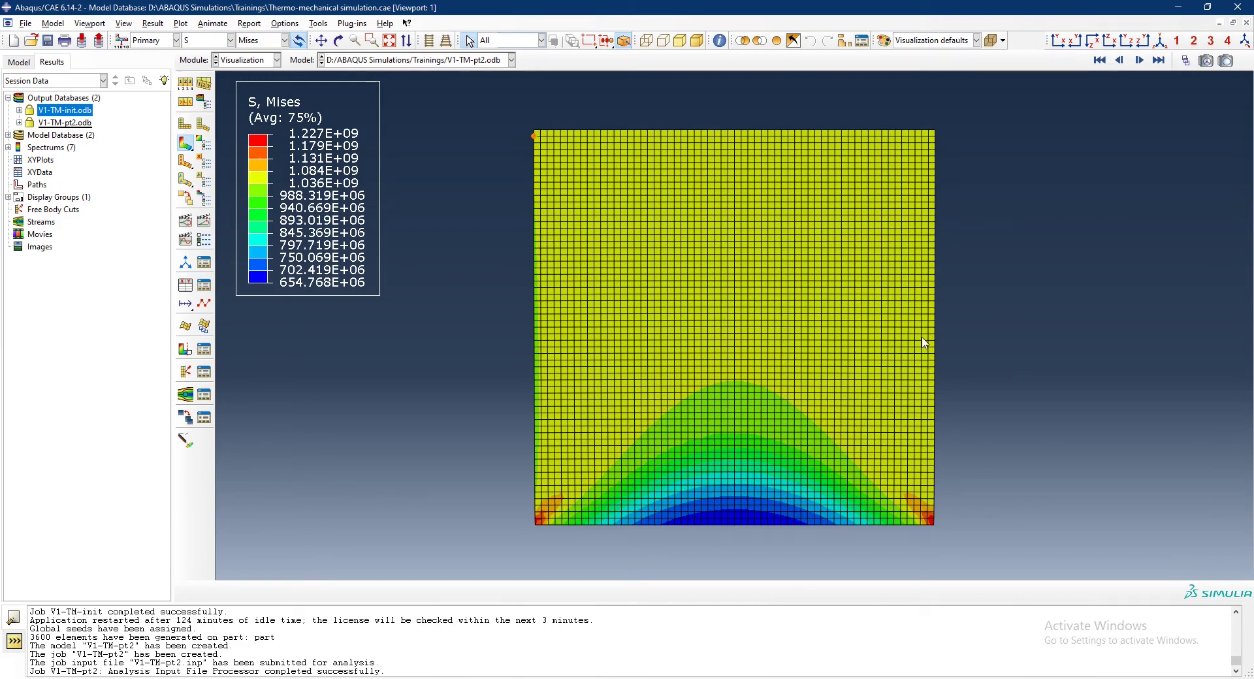
Examine the nodal temperature NT11 and displacement magnitude contours, ending with the U2 displacement component
left_click(231, 40)
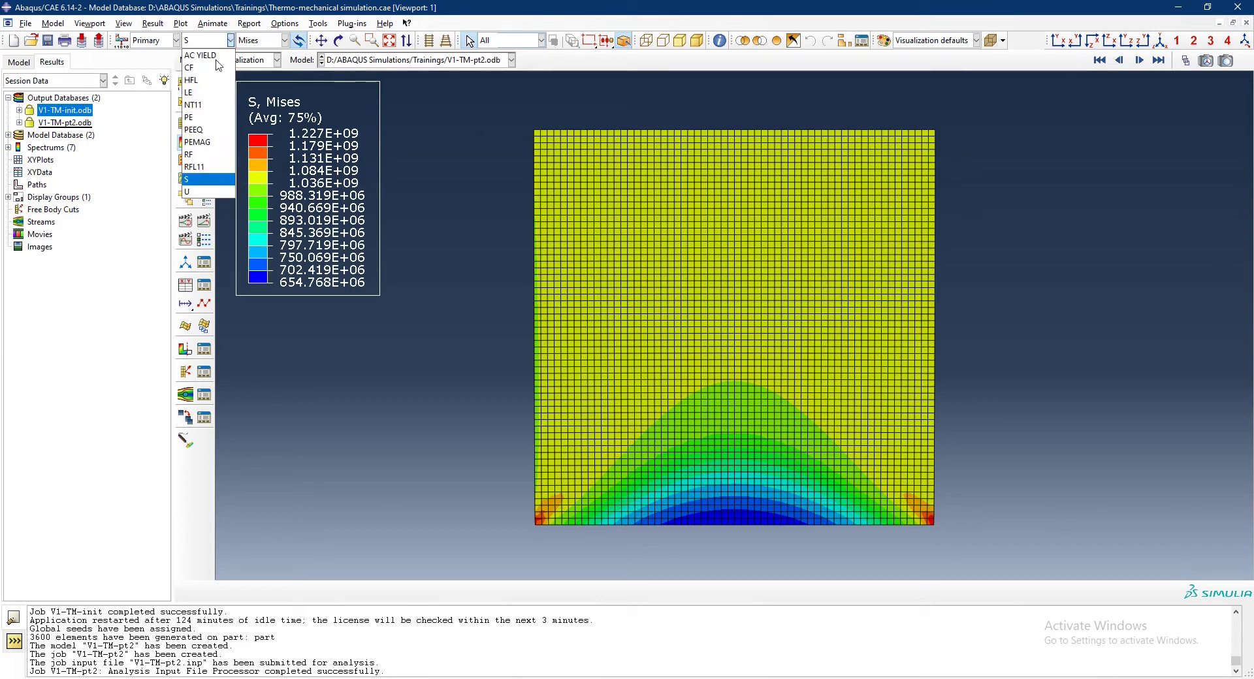
left_click(210, 106)
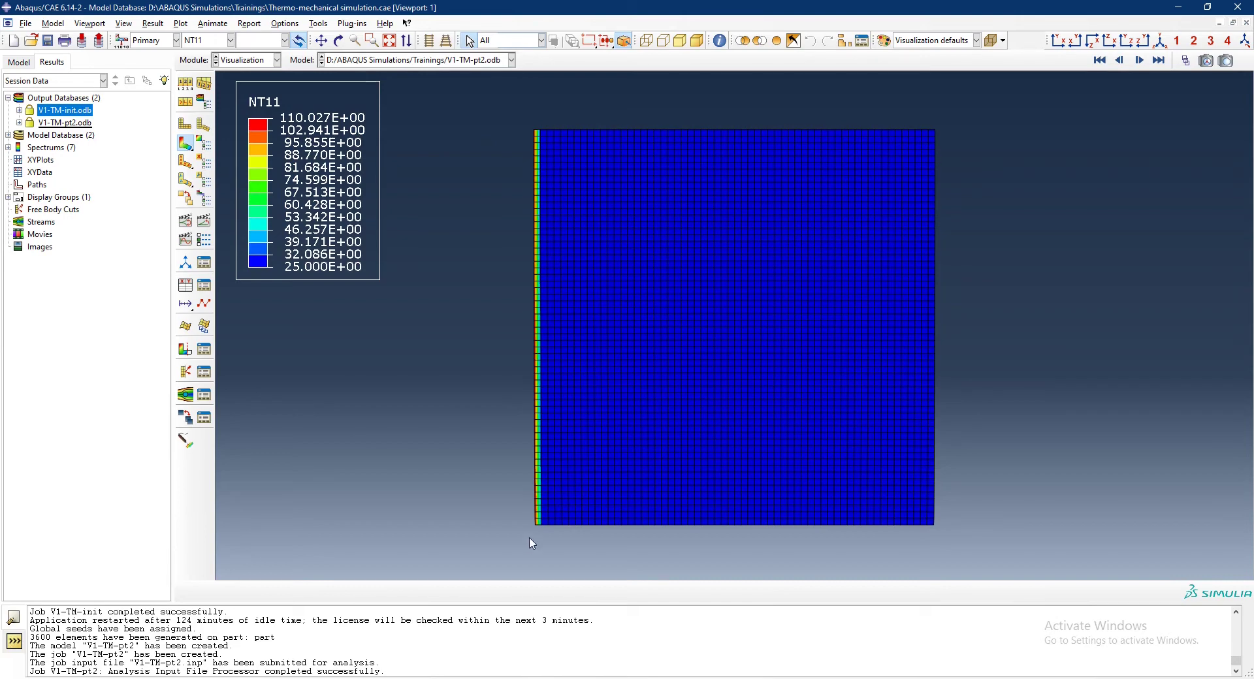
left_click(230, 40)
left_click(190, 192)
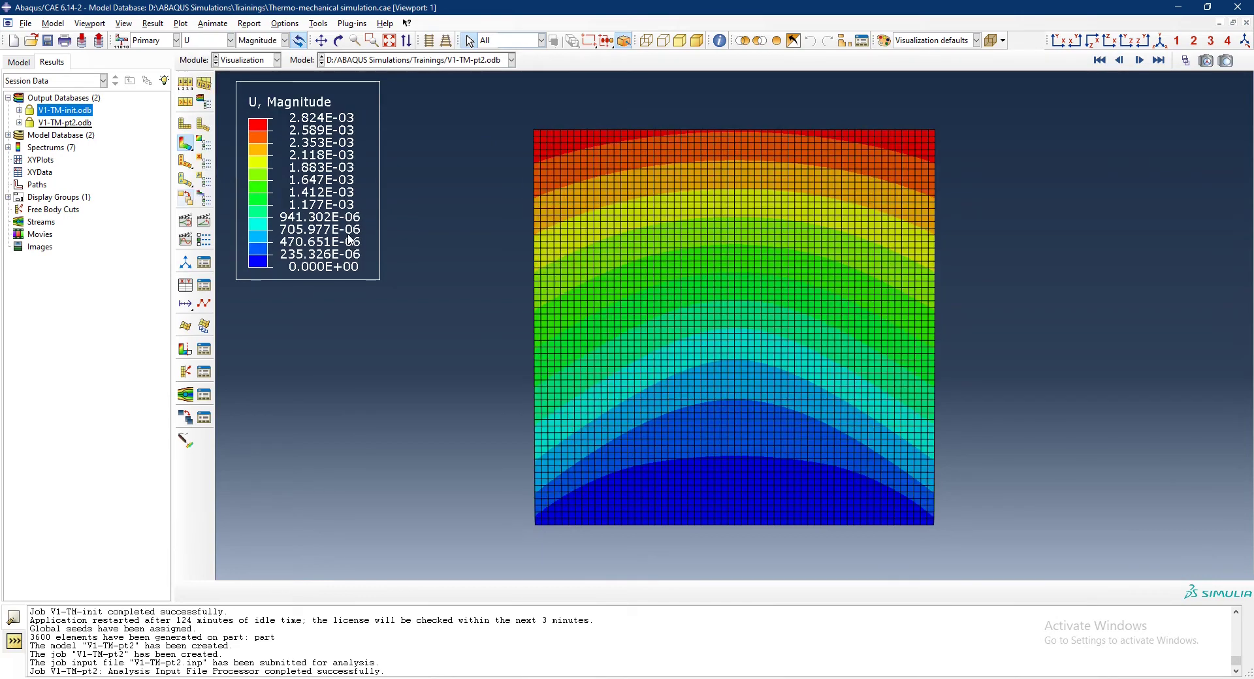
left_click(265, 41)
left_click(255, 79)
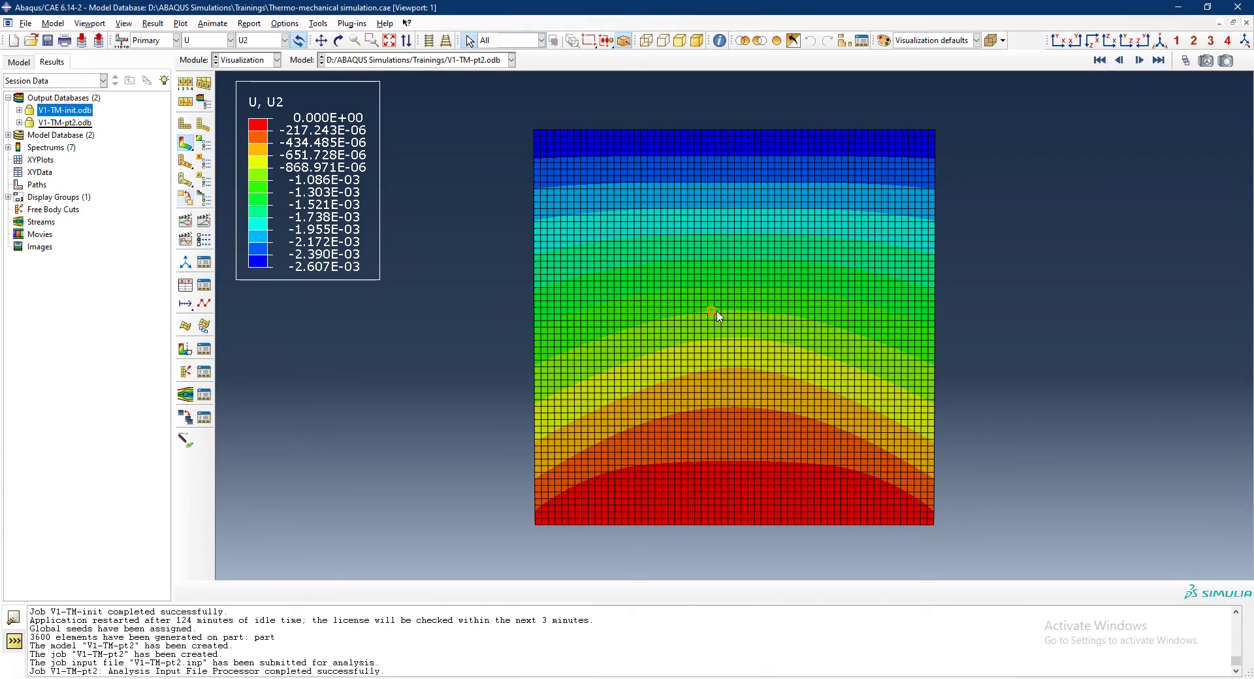
View the U2 contours at increments 34 and 38 of the temp-disp step
left_click(154, 24)
left_click(162, 37)
scroll(1102, 375, "up", 5)
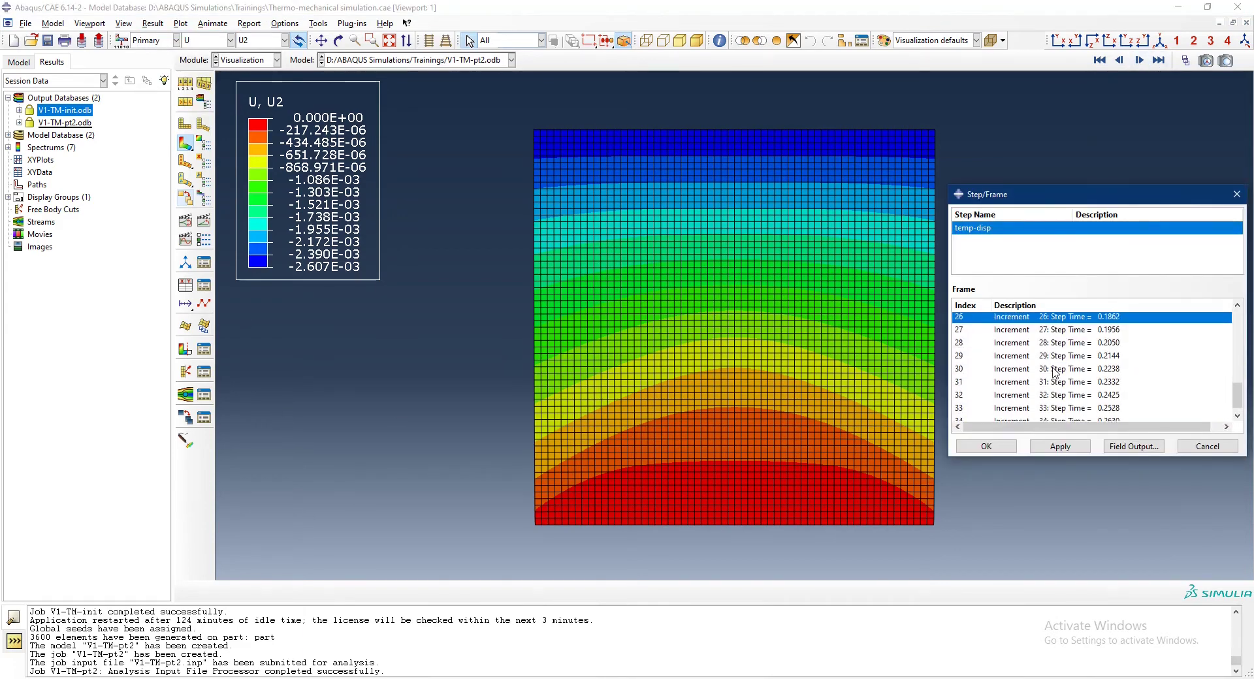
left_click(1085, 415)
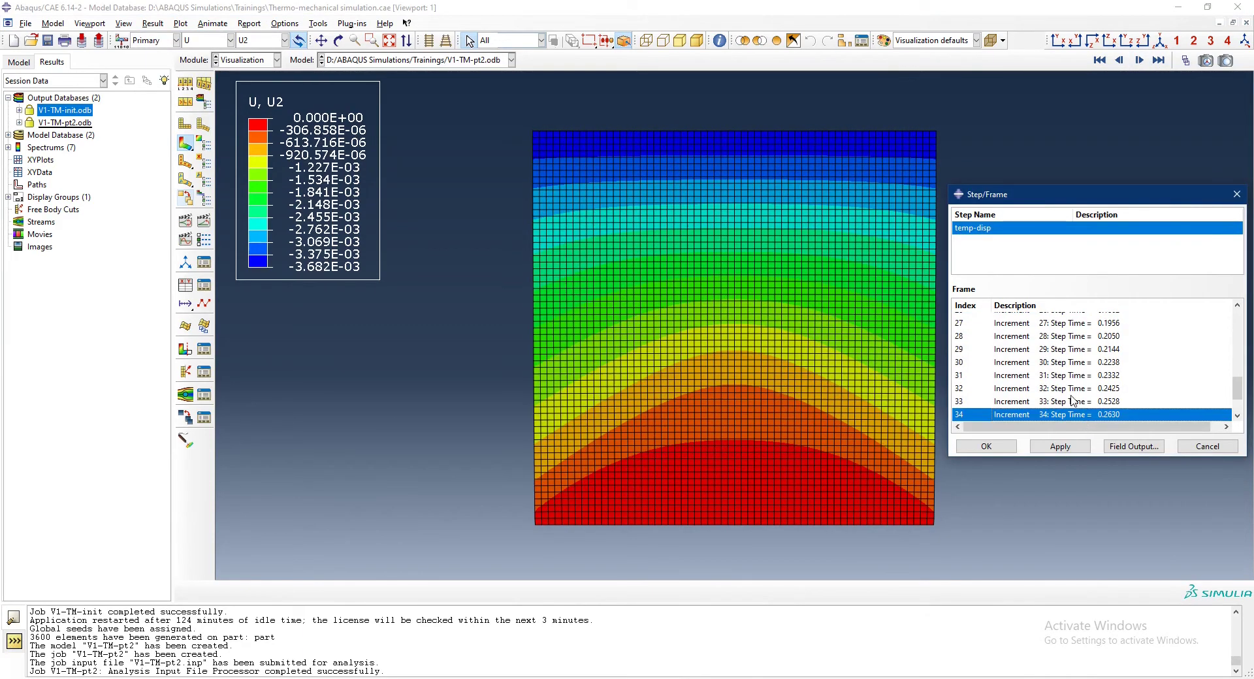
scroll(1072, 400, "down", 2)
left_click(1075, 416)
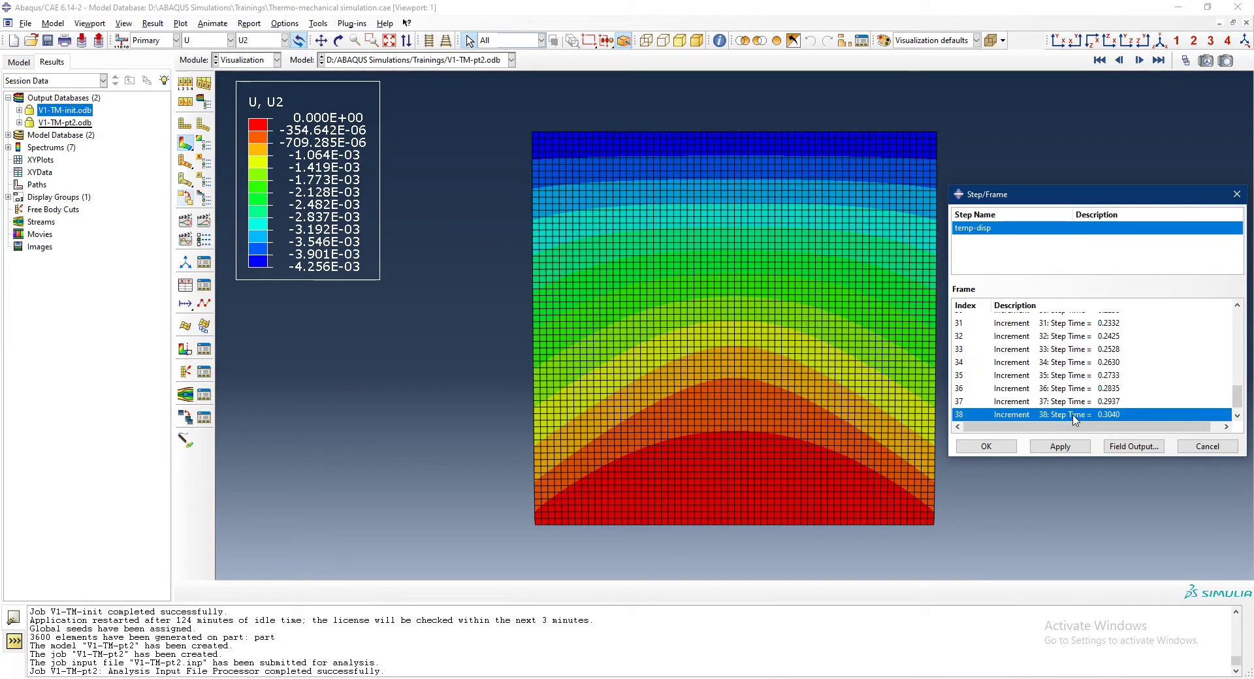
left_click(1207, 446)
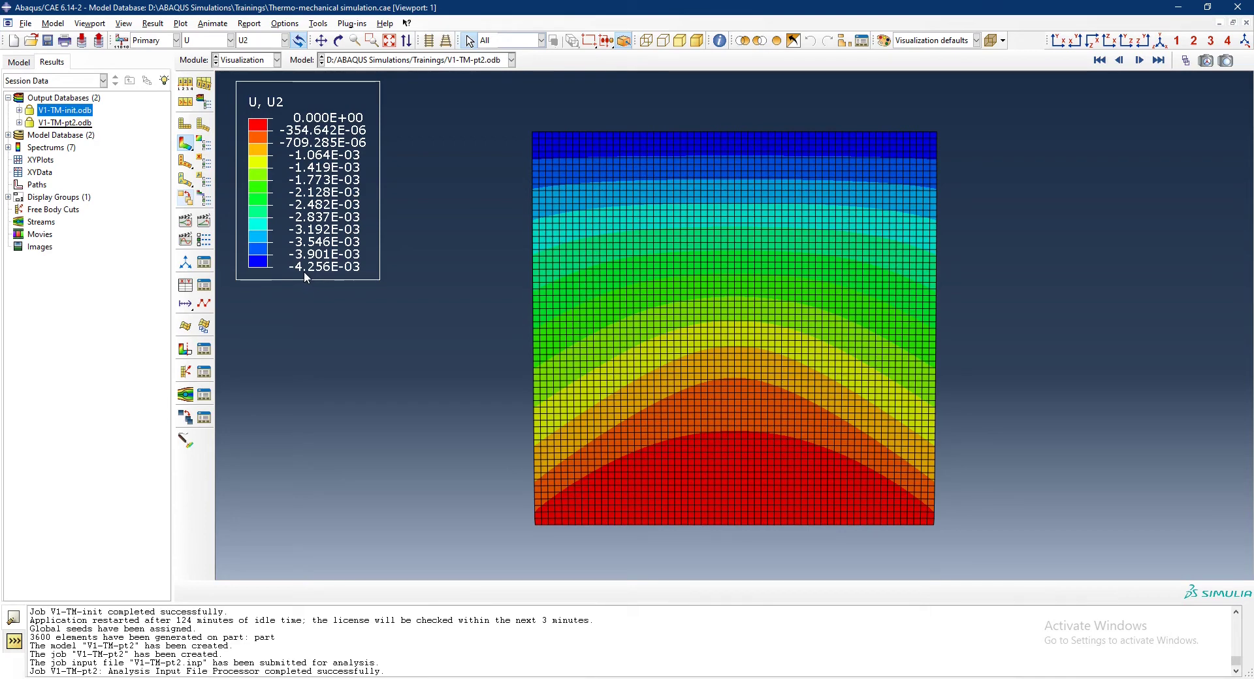
Return to the model tree and check the increment progress of the running V1-TM-pt2 job
left_click(32, 61)
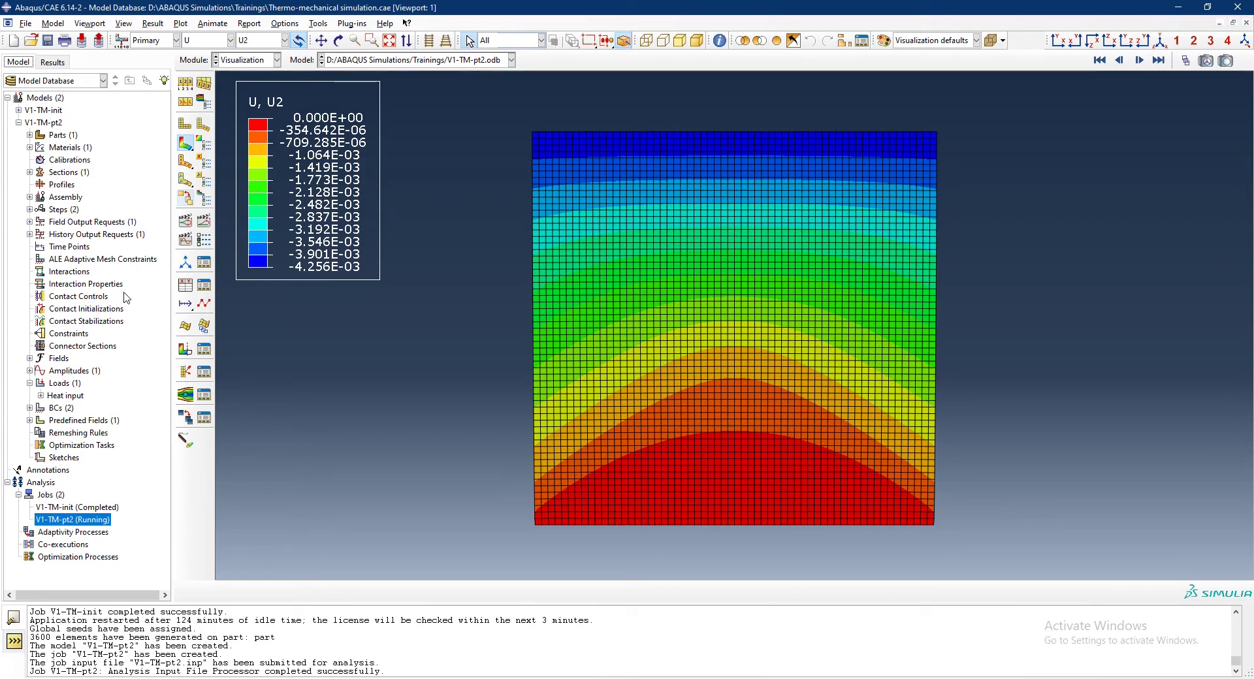
right_click(84, 521)
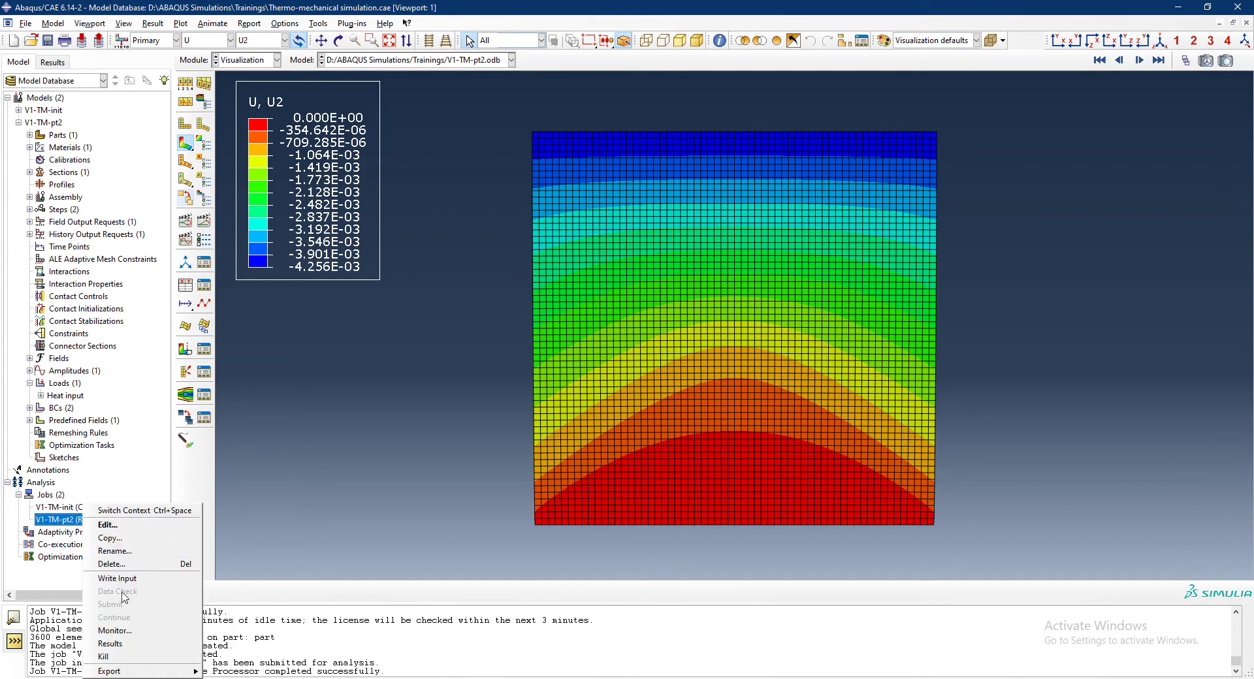
left_click(132, 630)
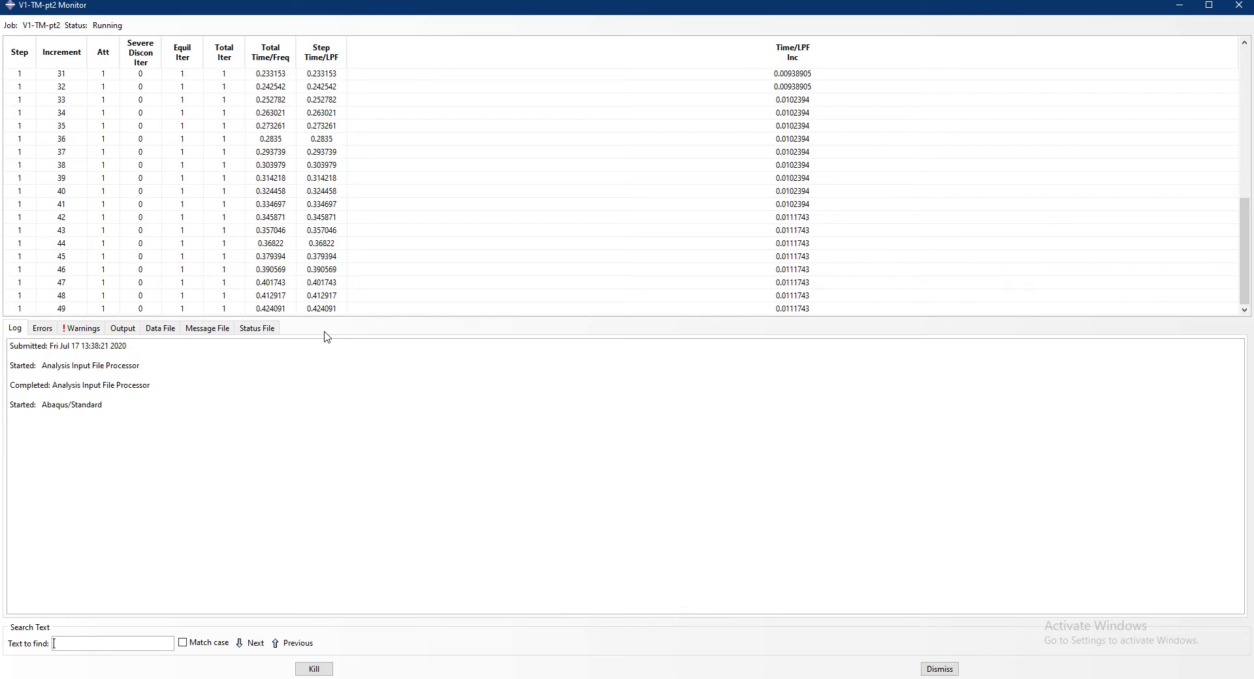
left_click(948, 670)
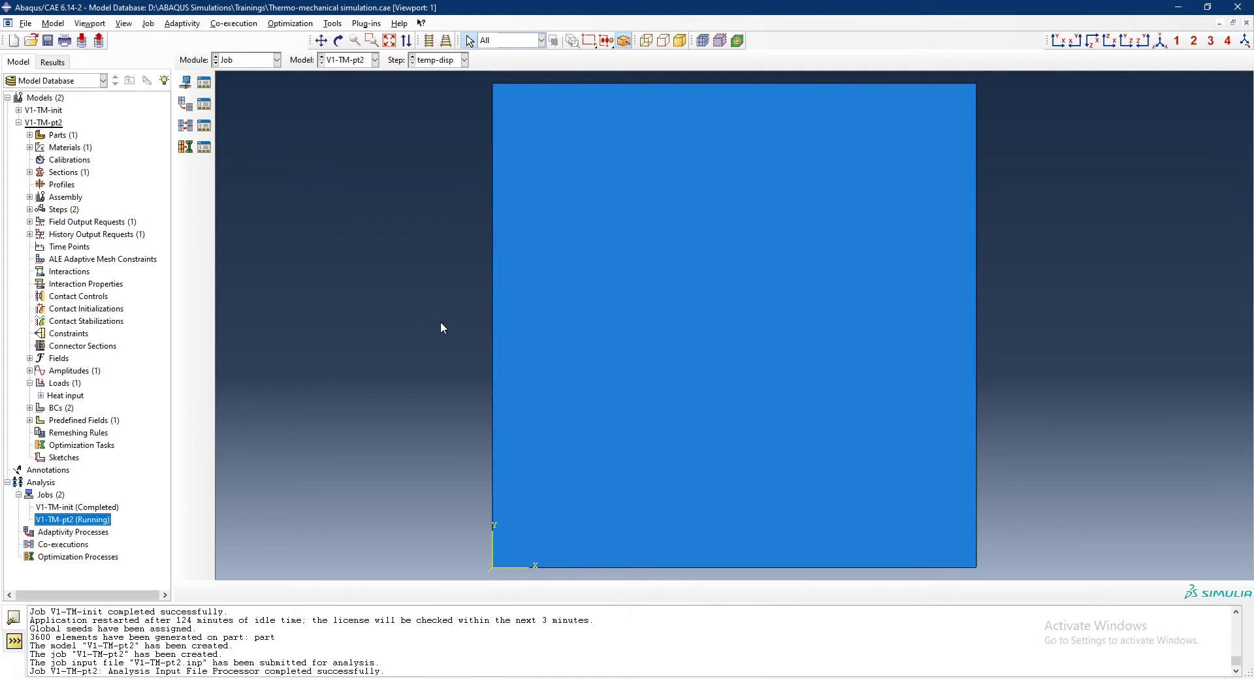
Look over the available interaction property types, such as film condition and cavity radiation, without creating one
double_click(68, 284)
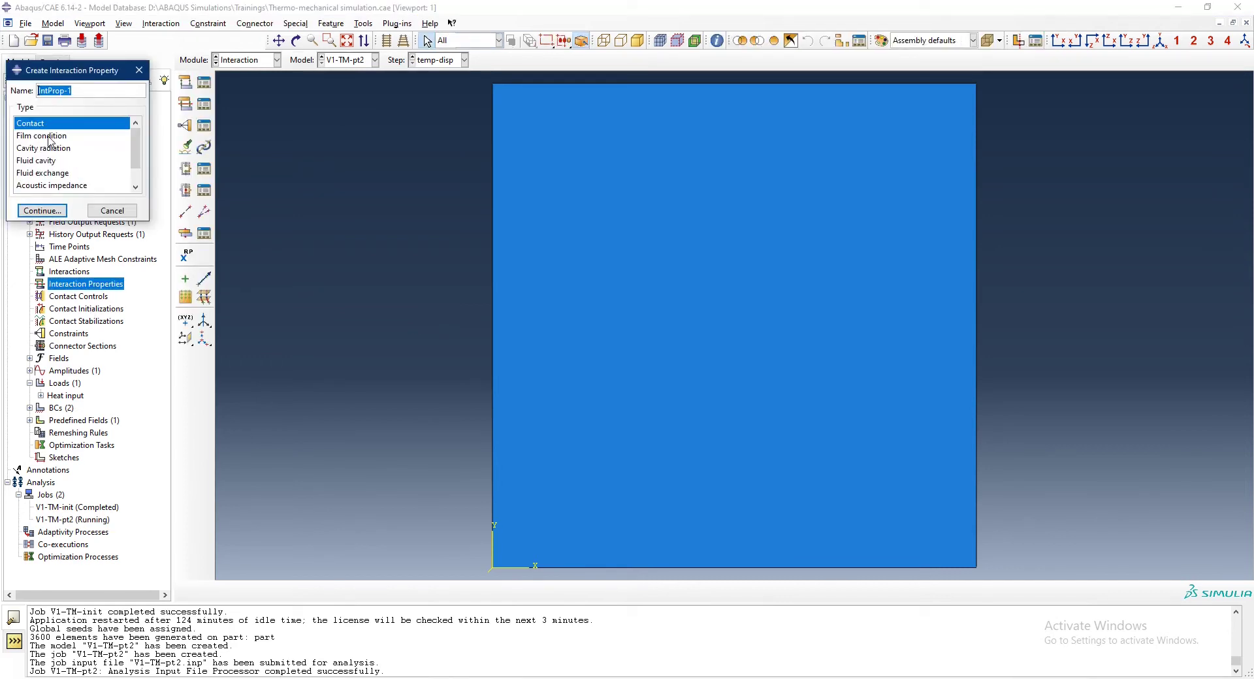
left_click(112, 210)
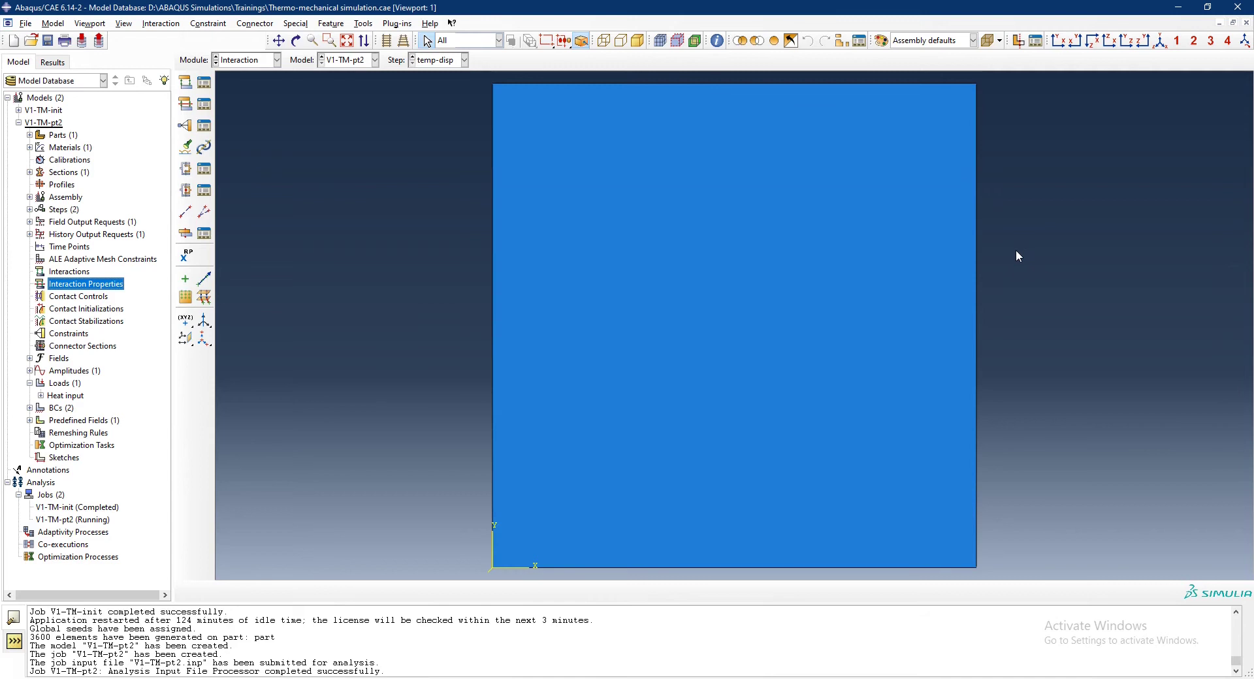
Check the increment progress of the V1-TM-pt2 job in its monitor
right_click(96, 526)
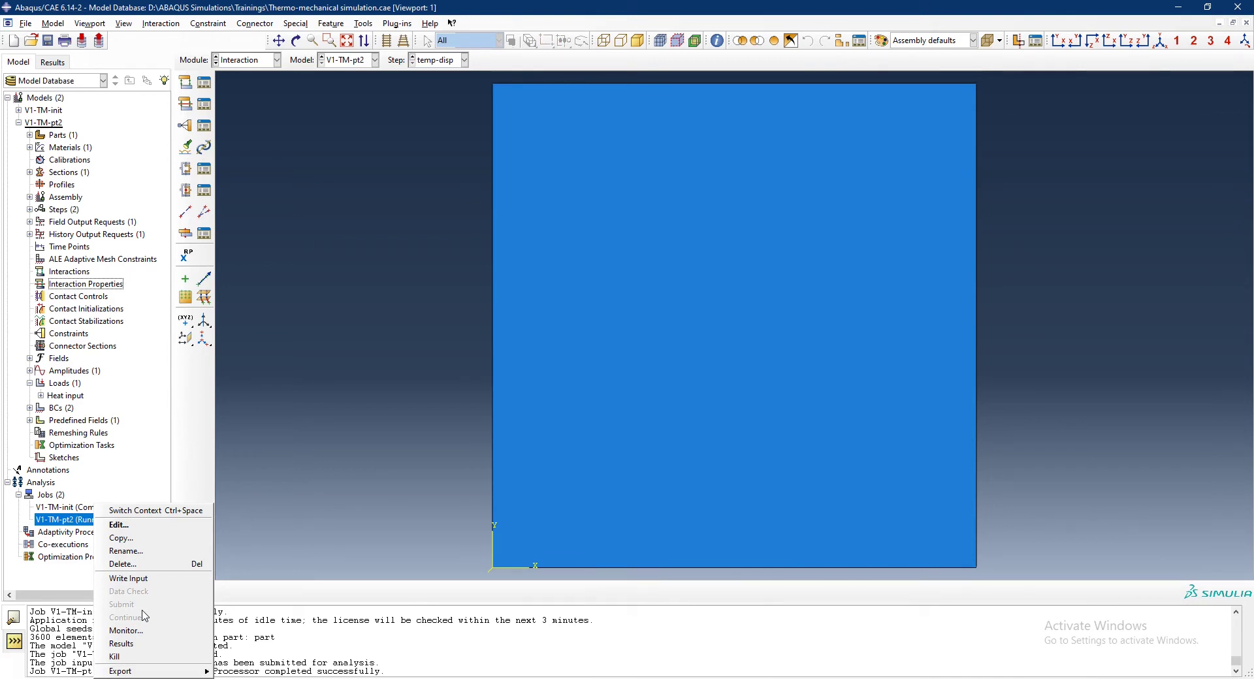
left_click(127, 630)
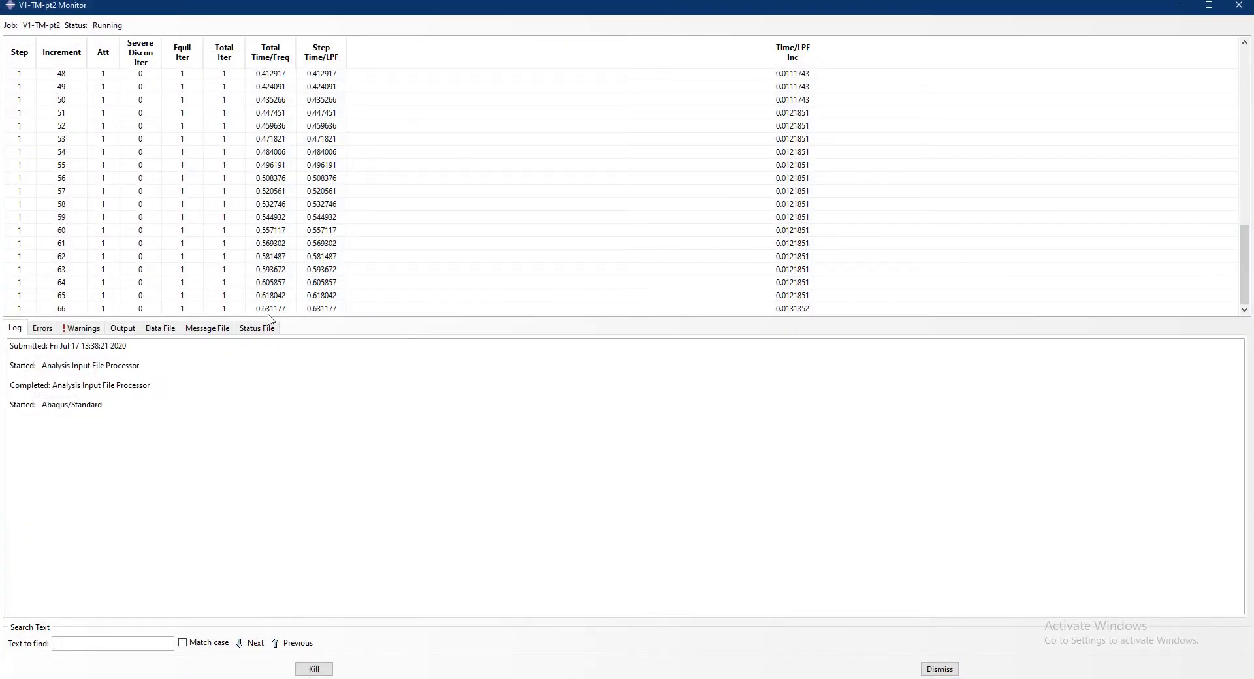
left_click(939, 668)
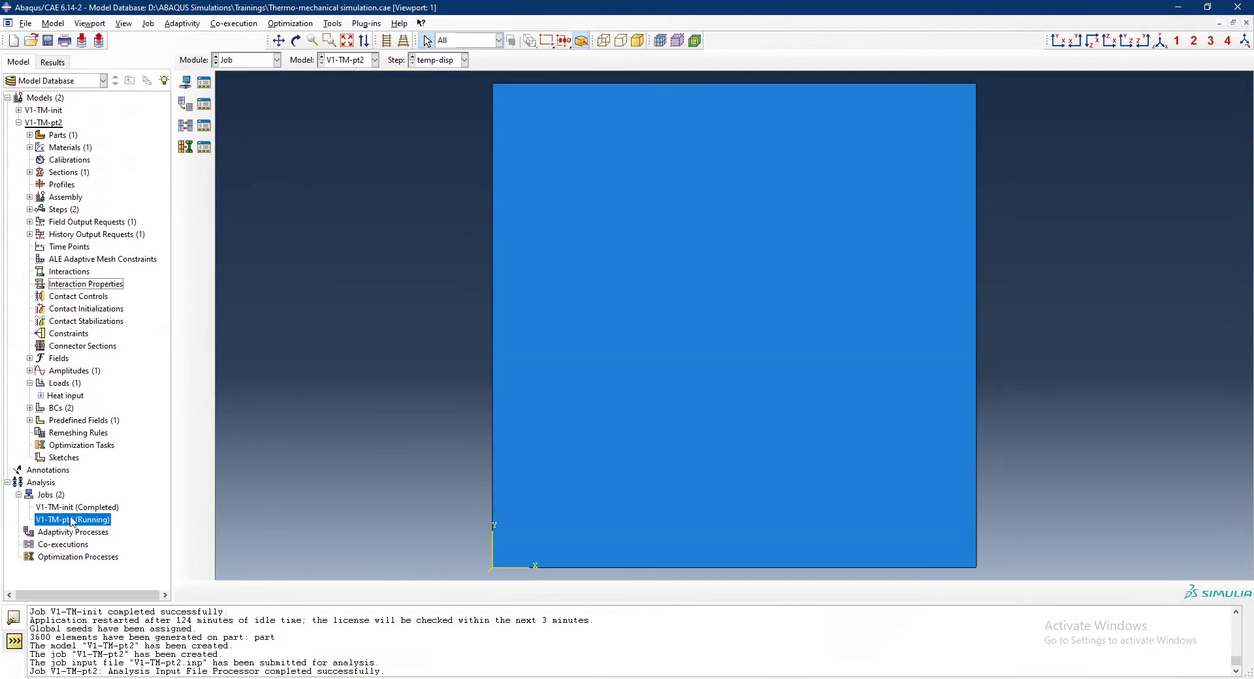
Open the V1-TM-pt2 results and view the U2 contours at increments 67 and 69 of the temp-disp step
right_click(73, 522)
left_click(111, 644)
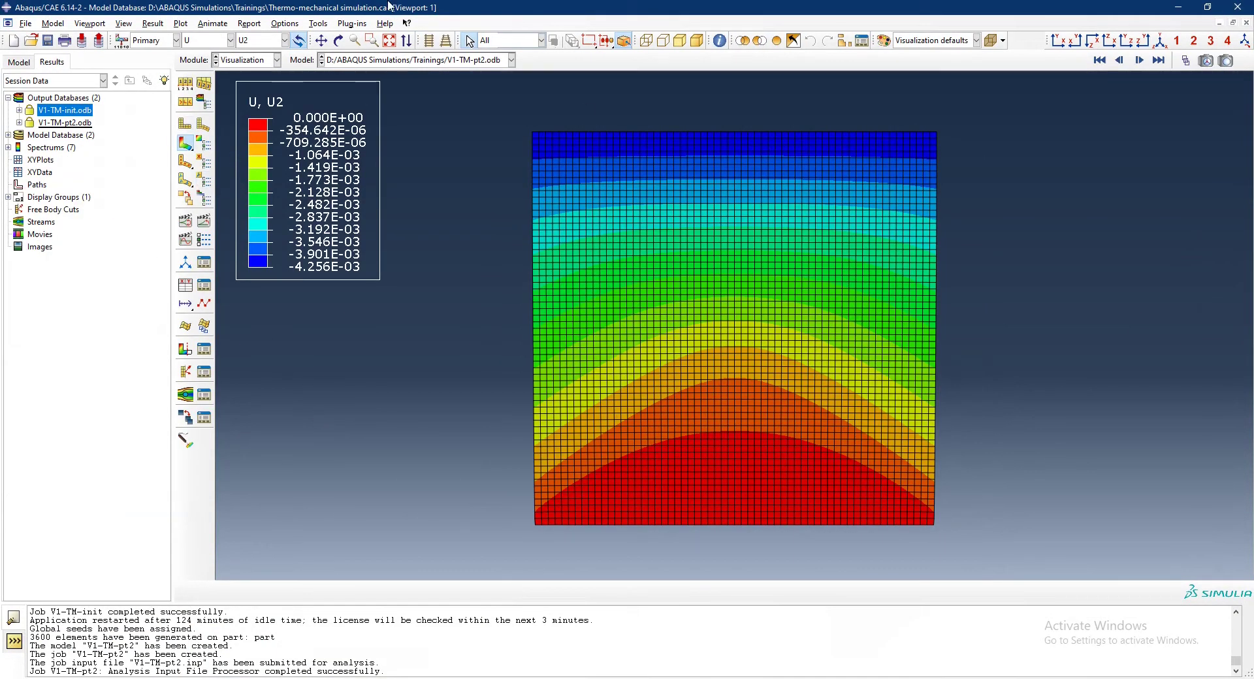
left_click(154, 23)
left_click(168, 39)
scroll(1115, 370, "down", 3)
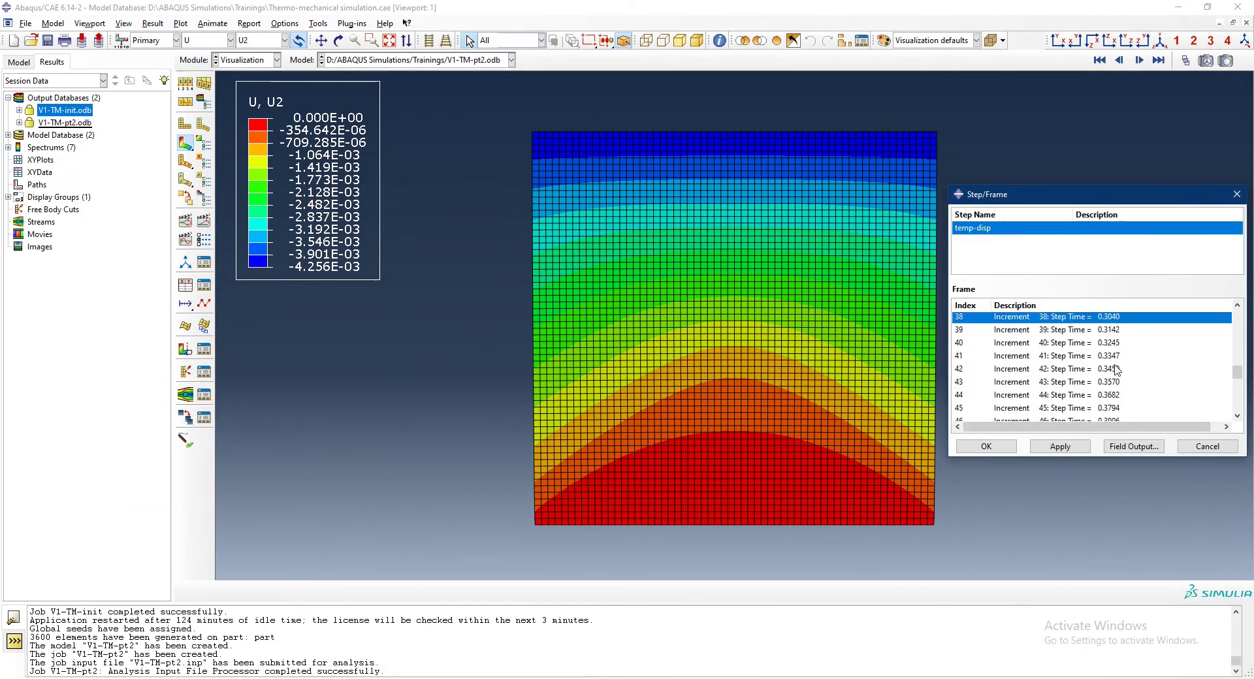
scroll(1116, 370, "down", 7)
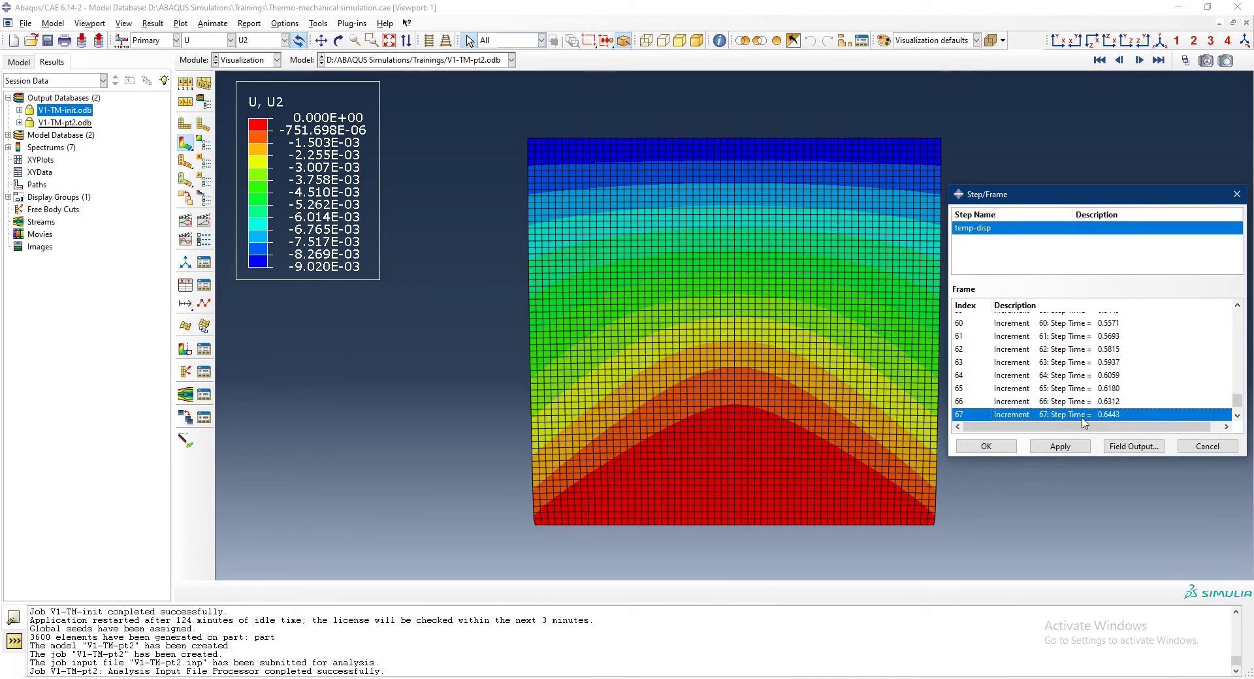
scroll(1091, 421, "down", 1)
left_click(1093, 415)
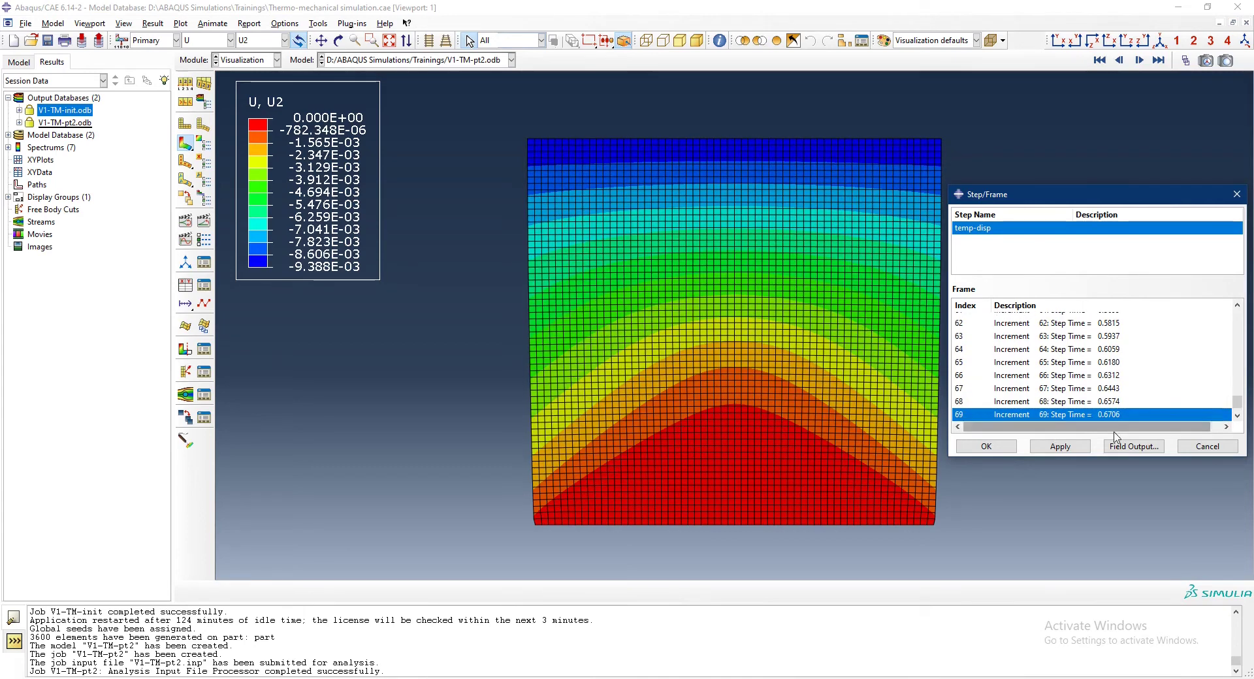
left_click(986, 446)
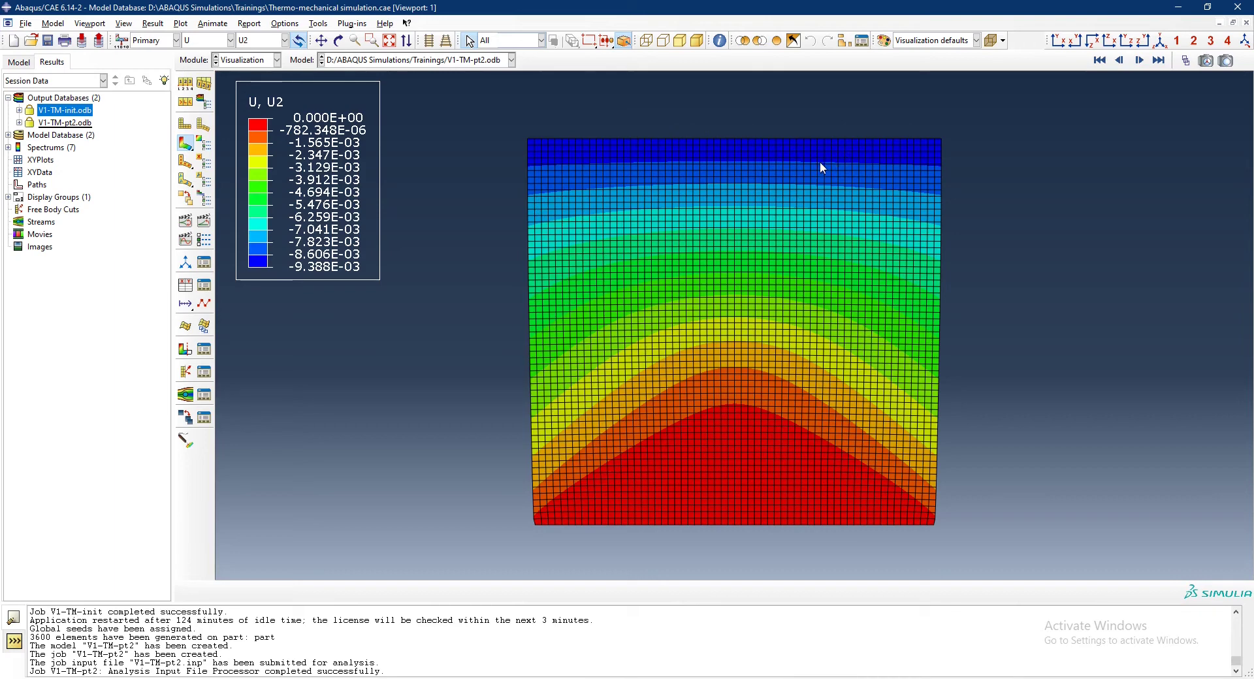
Plot the nodal temperature NT11 contour on the plate, followed by the Mises stress contour
left_click(218, 39)
left_click(213, 105)
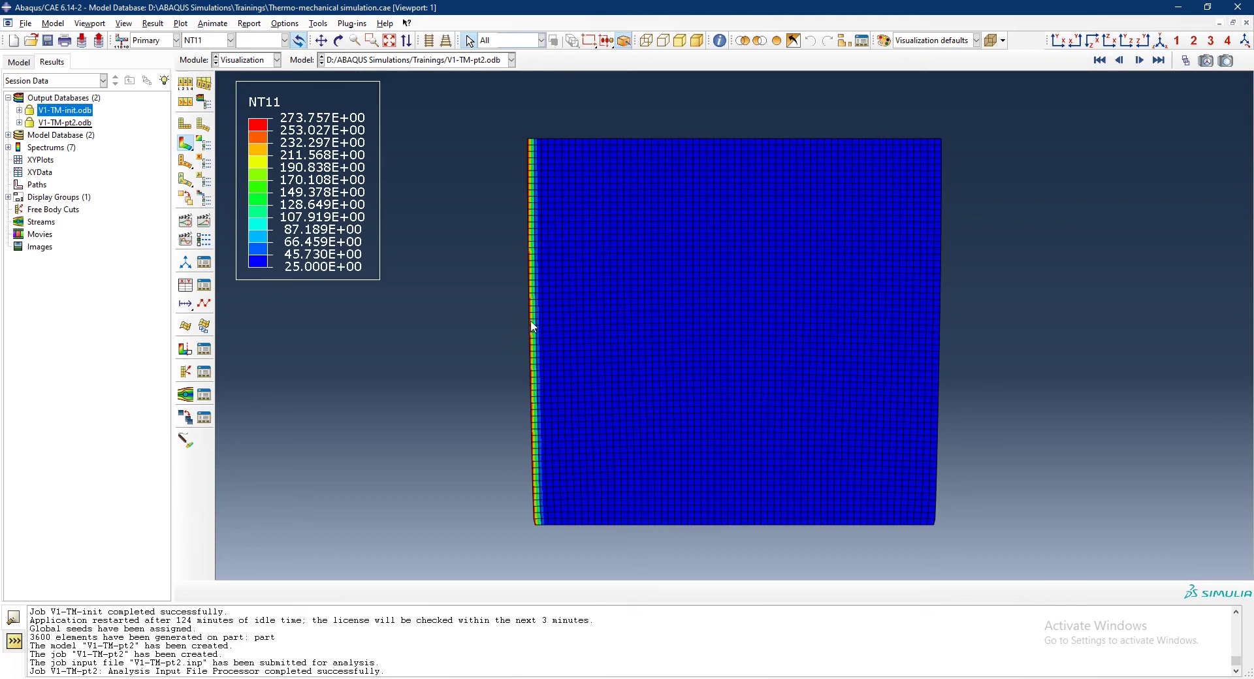
left_click(532, 296)
left_click(210, 42)
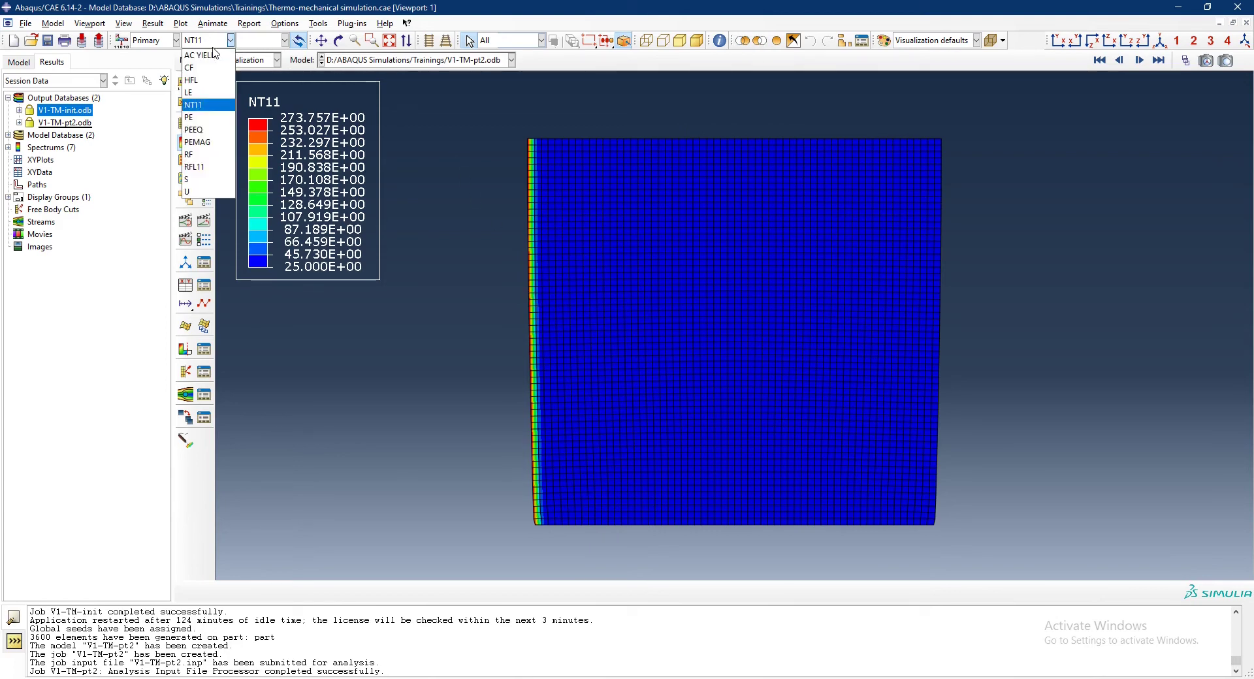
left_click(204, 180)
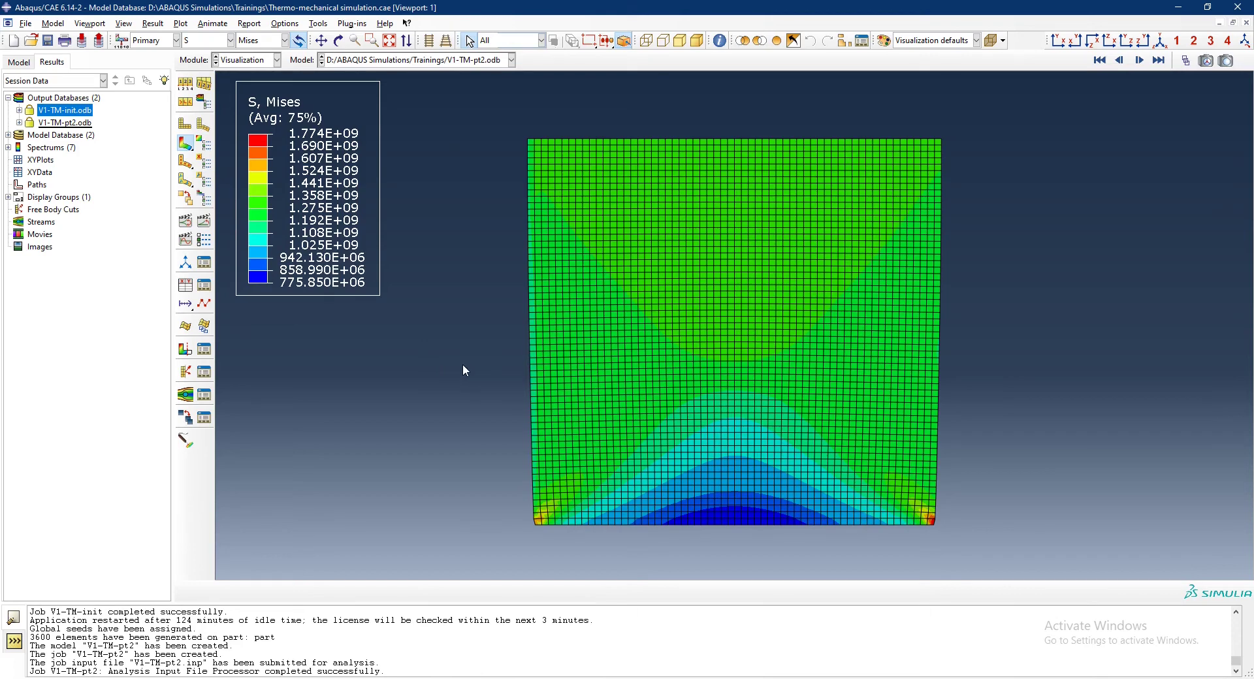
scroll(462, 363, "up", 3)
scroll(462, 370, "down", 4)
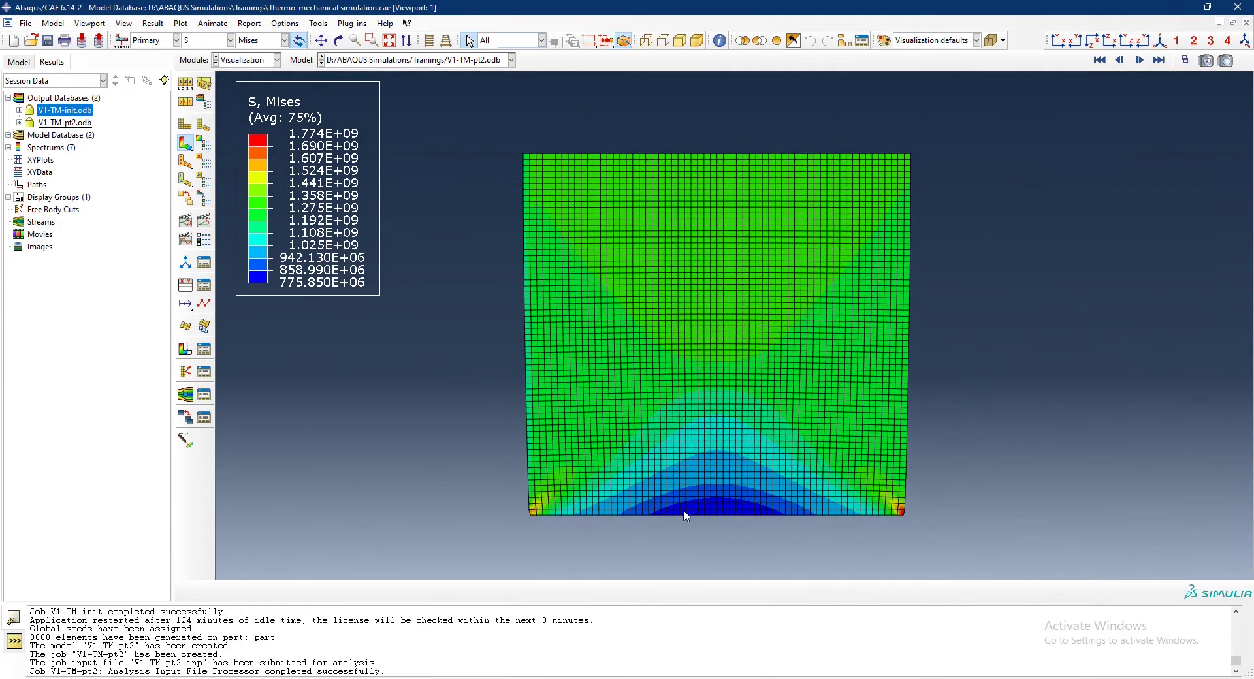
View the S11 and S22 stress components, examining S22 closely around the plate's two lower corners
left_click(285, 39)
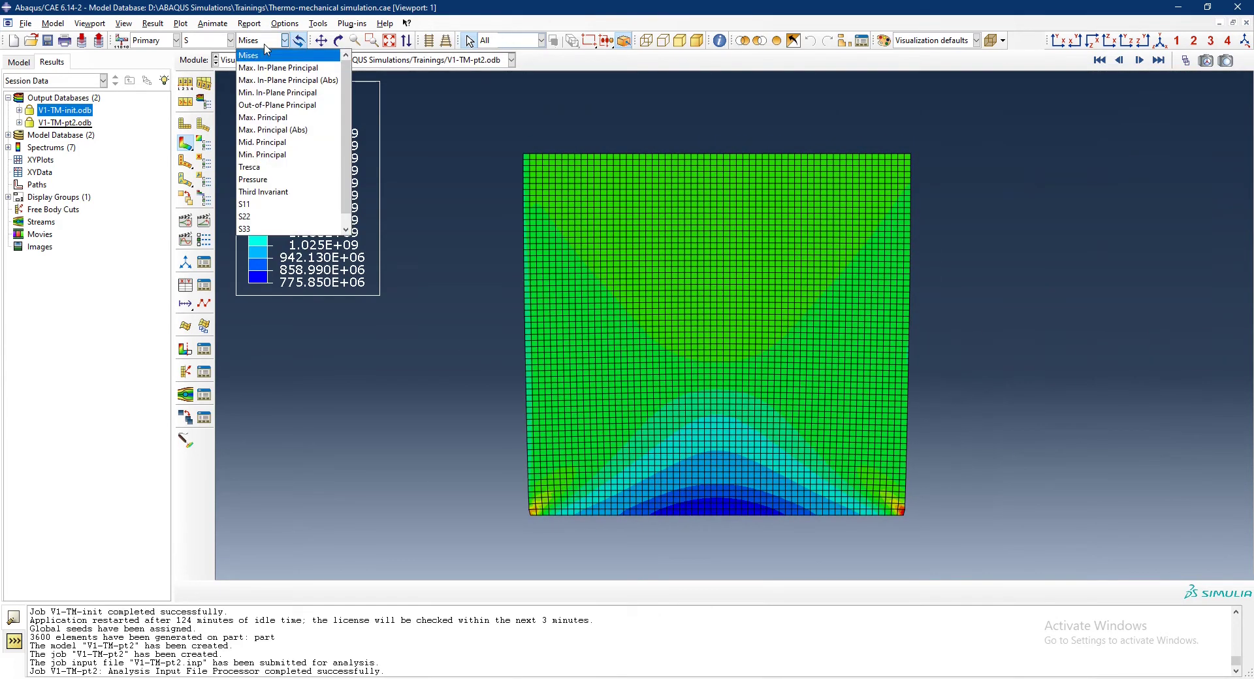
left_click(283, 192)
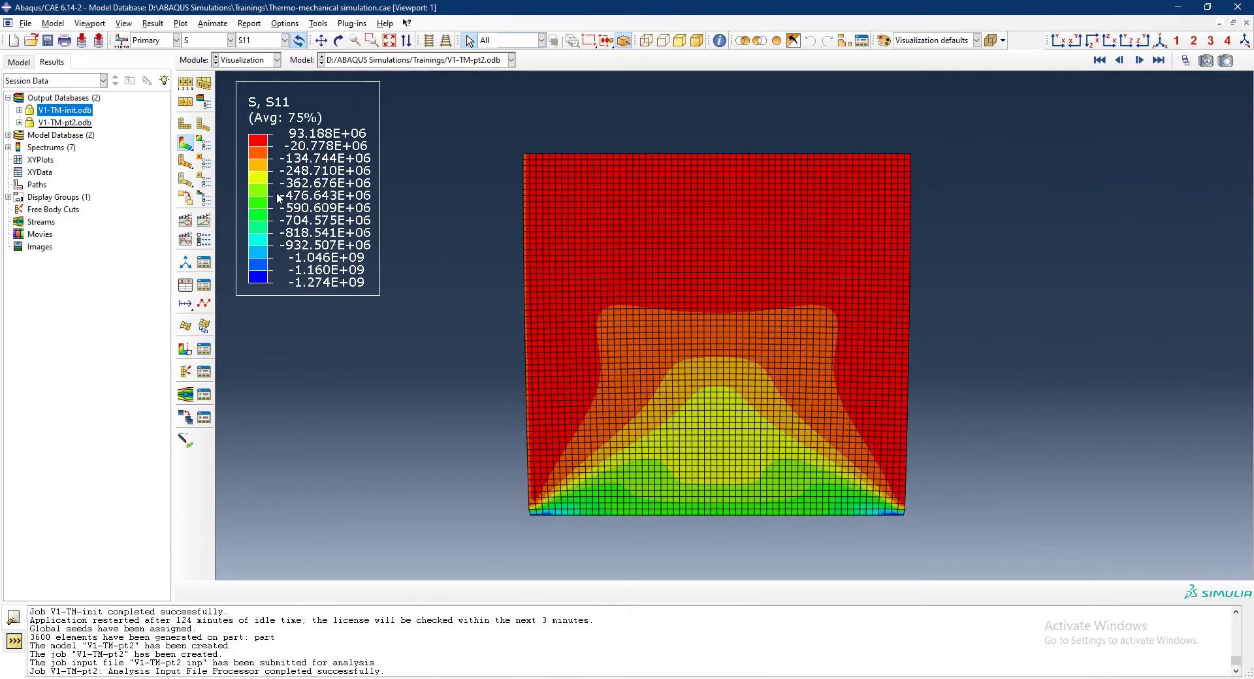
left_click(263, 40)
left_click(264, 204)
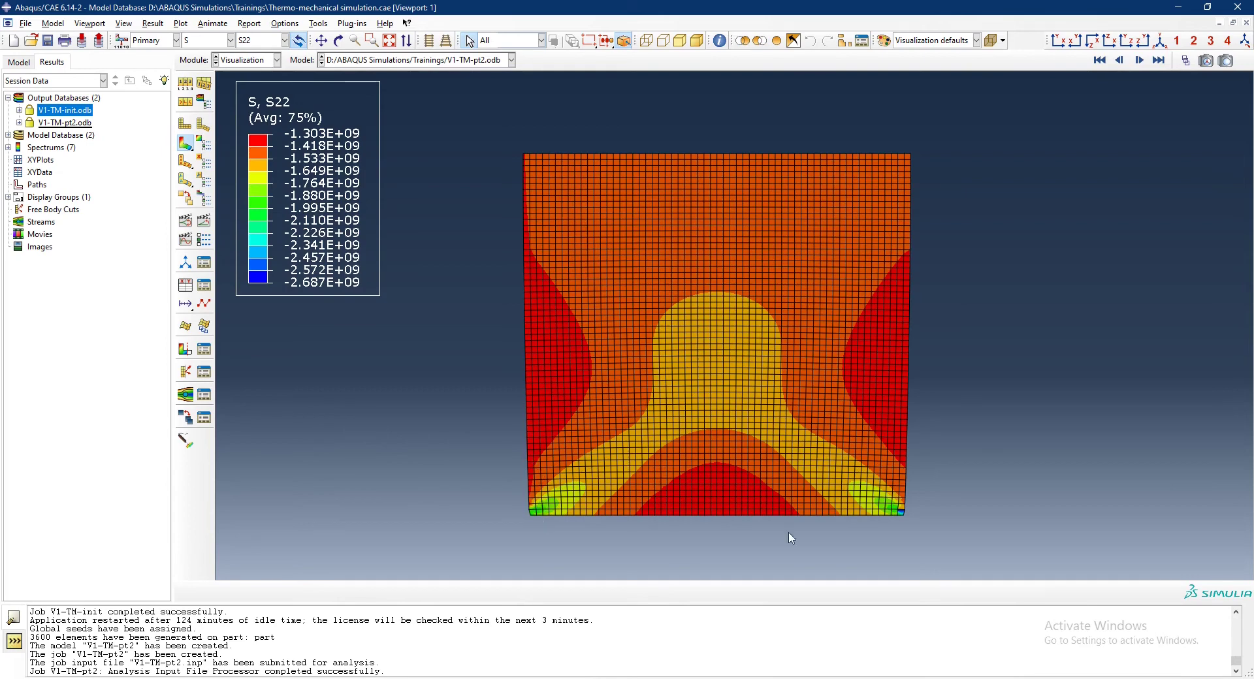
scroll(849, 503, "up", 5)
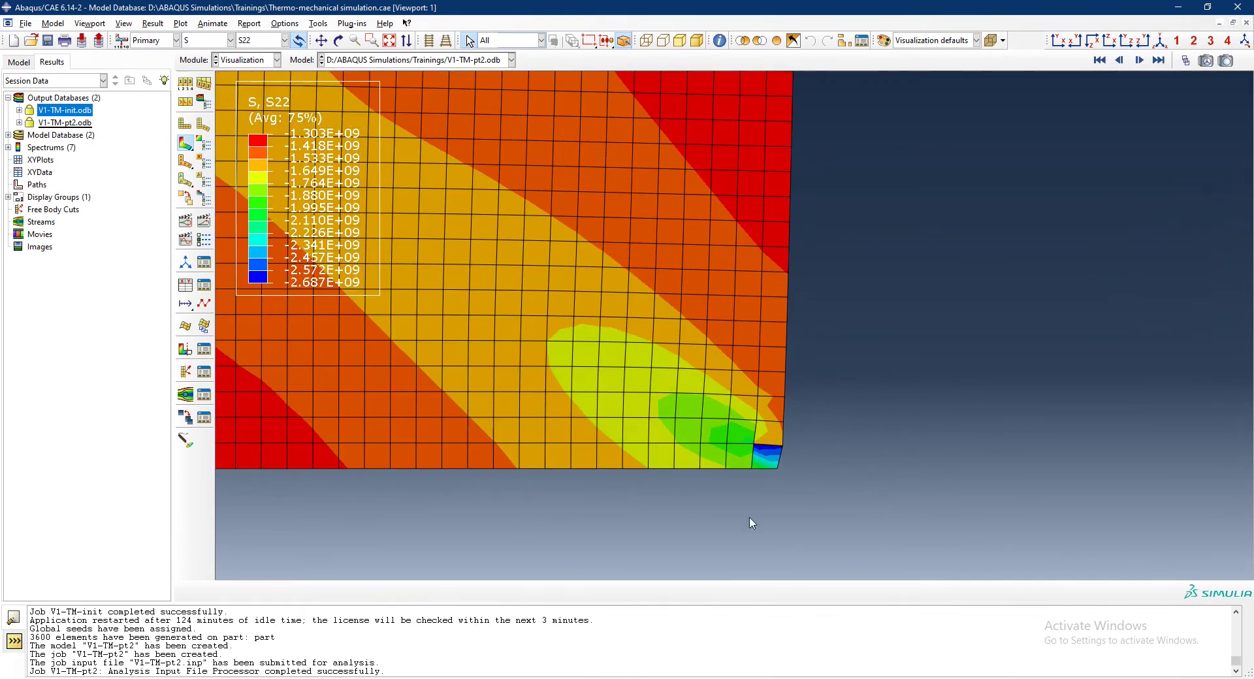
scroll(1034, 520, "down", 5)
scroll(342, 497, "up", 5)
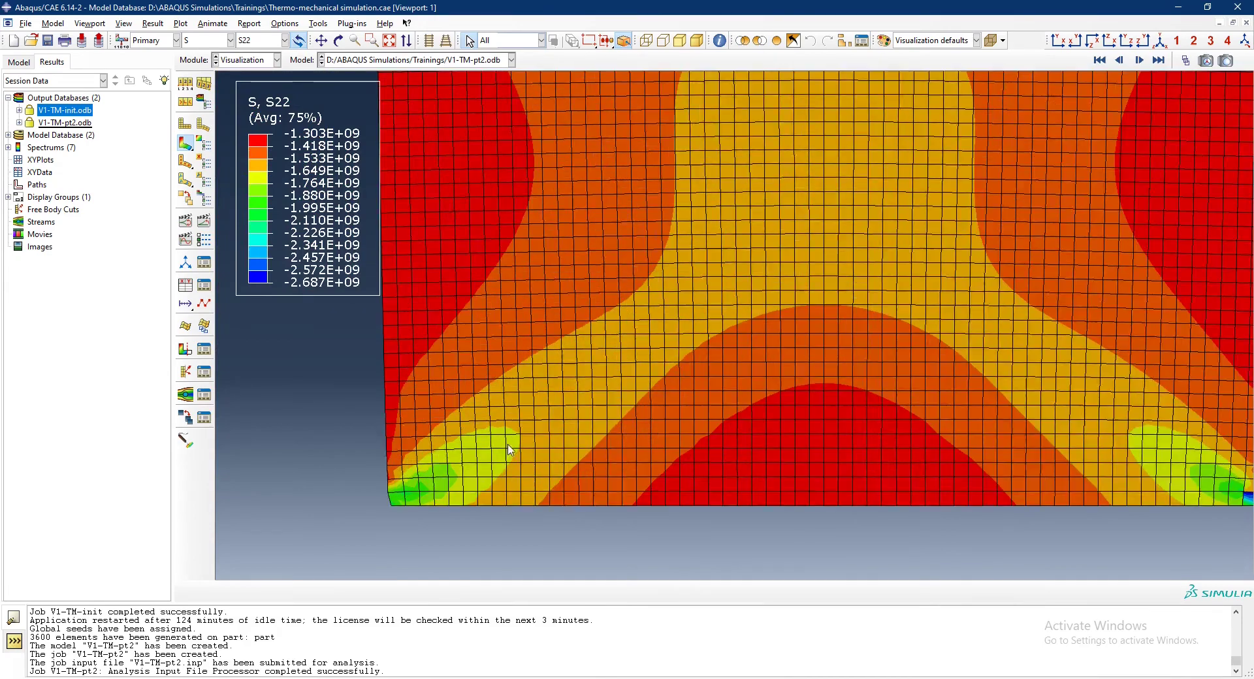
scroll(342, 496, "up", 2)
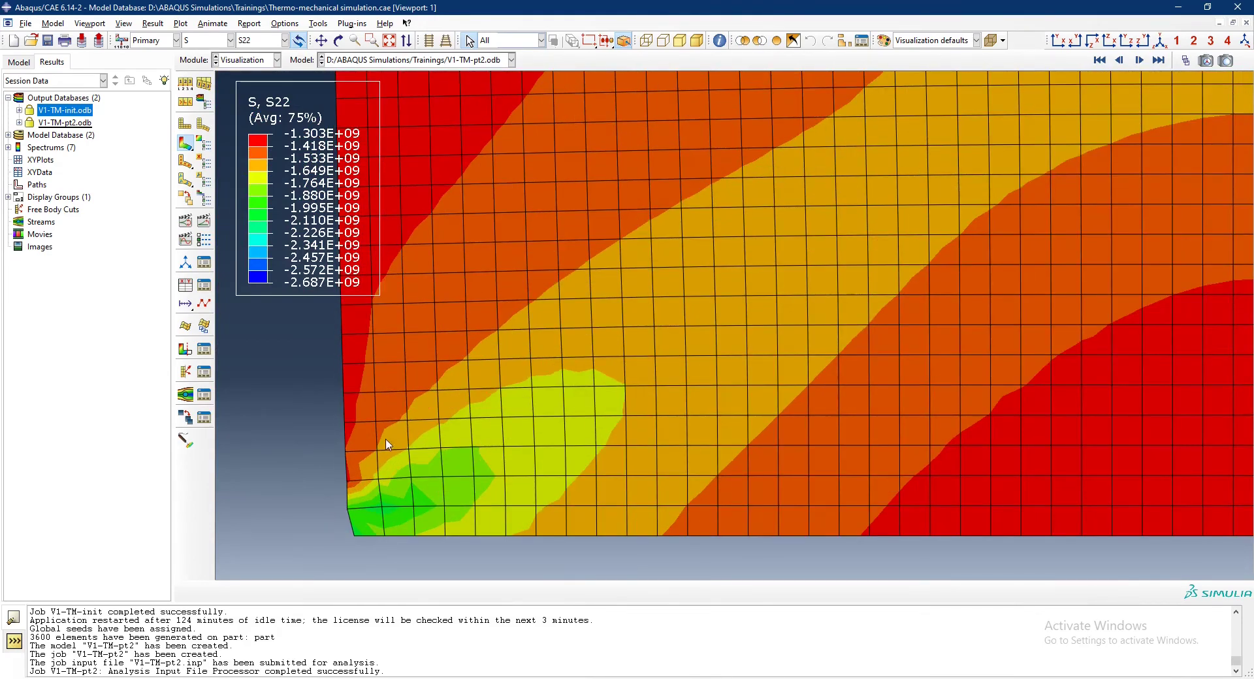
scroll(398, 503, "down", 7)
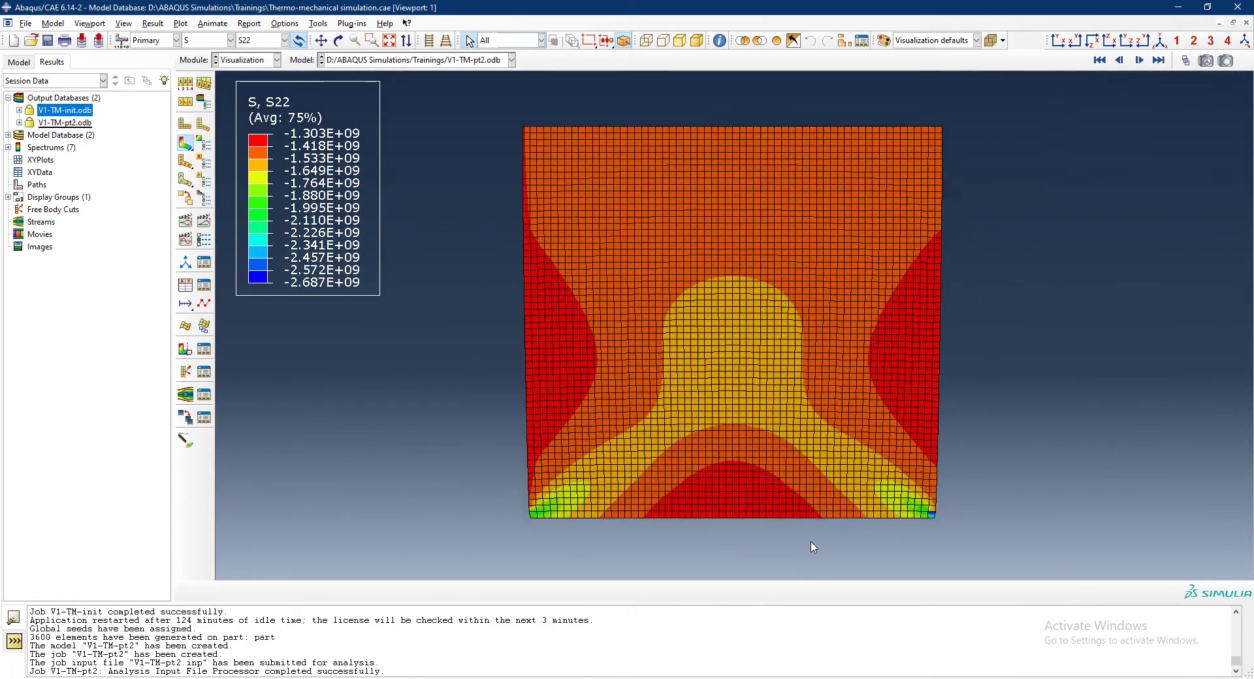
scroll(896, 430, "up", 1)
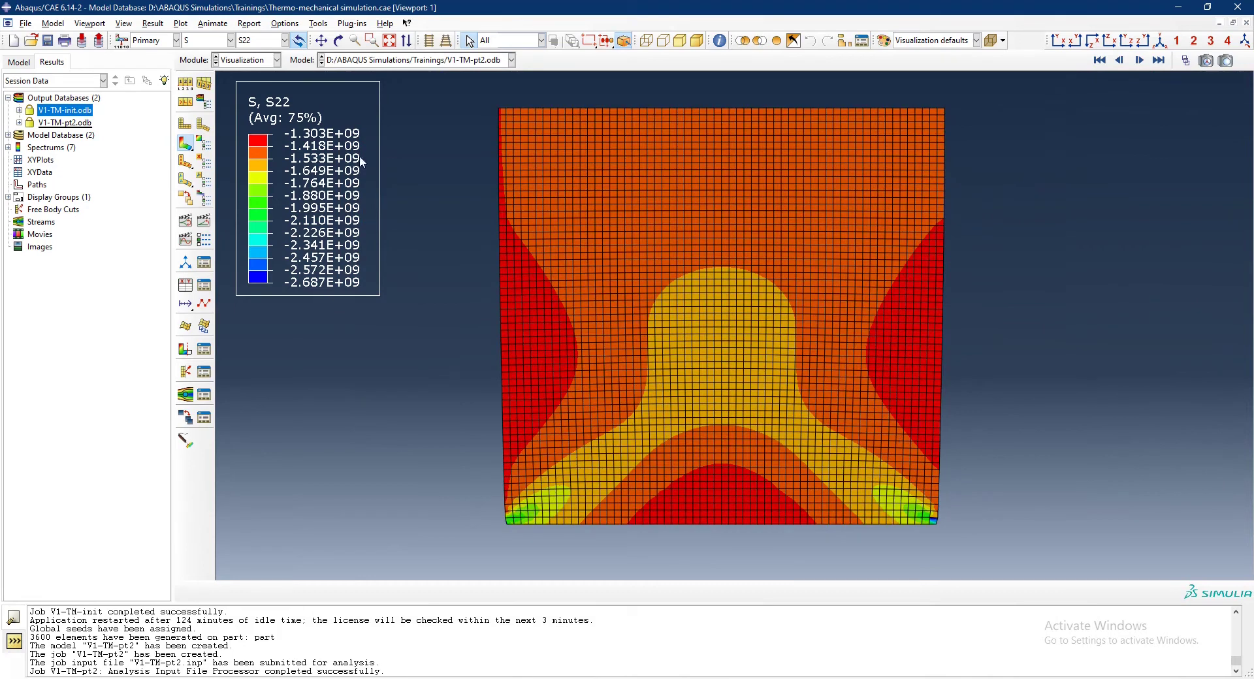
Plot the equivalent plastic strain PEEQ, followed by the plastic strain PE as maximum in-plane principal
left_click(230, 40)
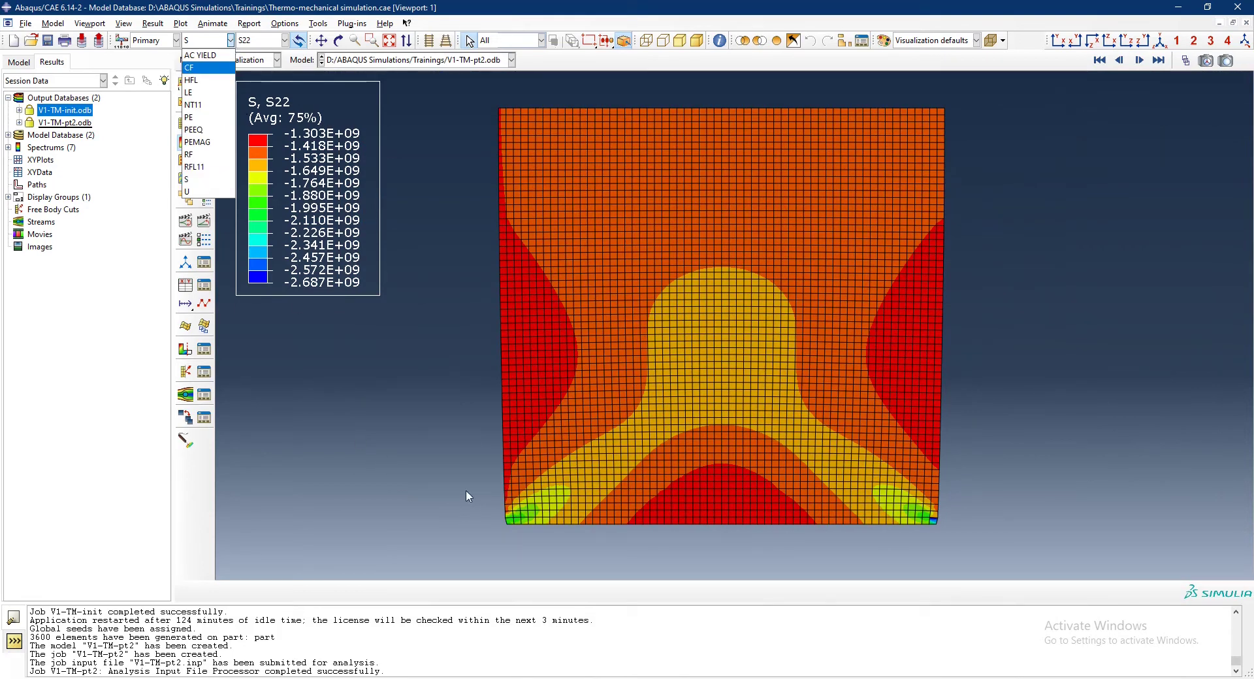
left_click(214, 132)
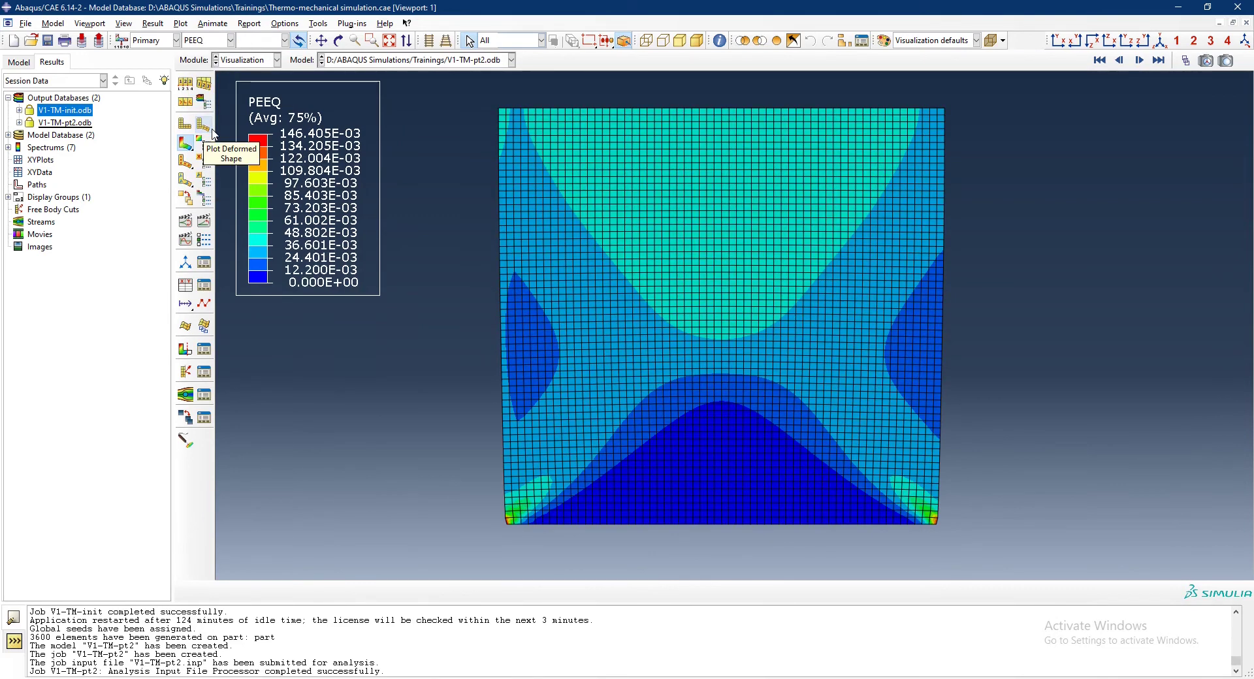
left_click(231, 40)
left_click(221, 117)
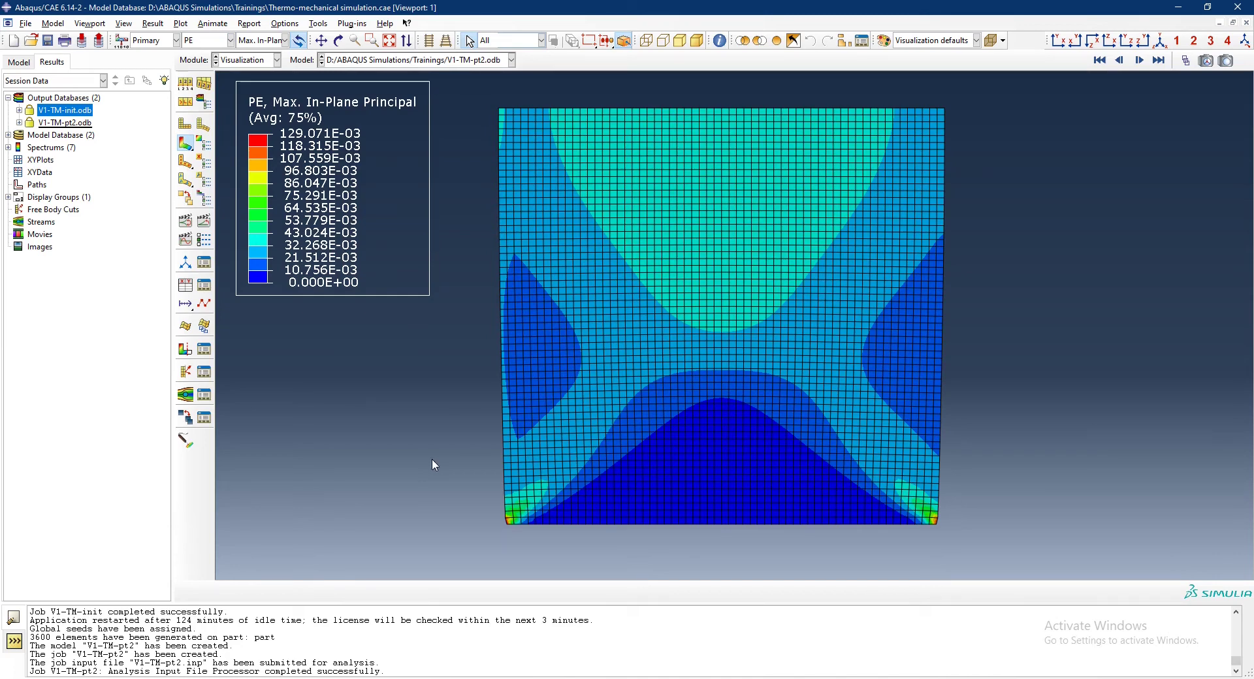
View the PE maximum in-plane principal contours at increments 85 and 87 of the temp-disp step
left_click(153, 24)
left_click(169, 39)
scroll(1045, 401, "up", 2)
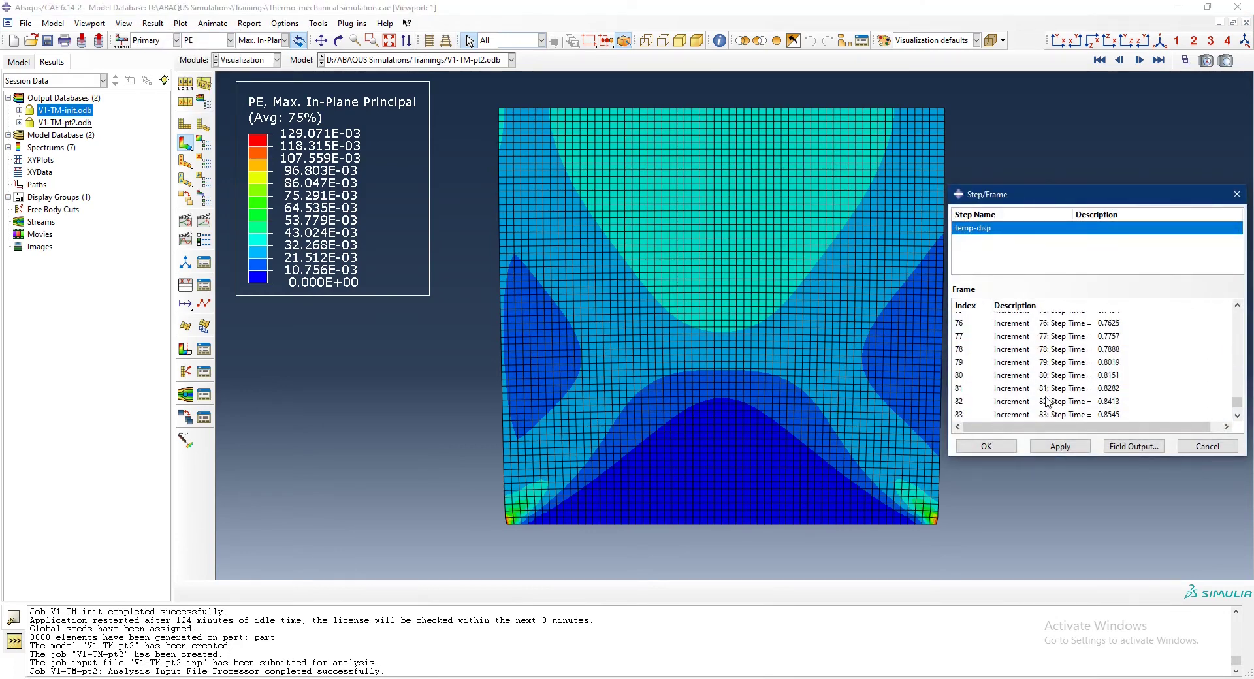
left_click(1047, 414)
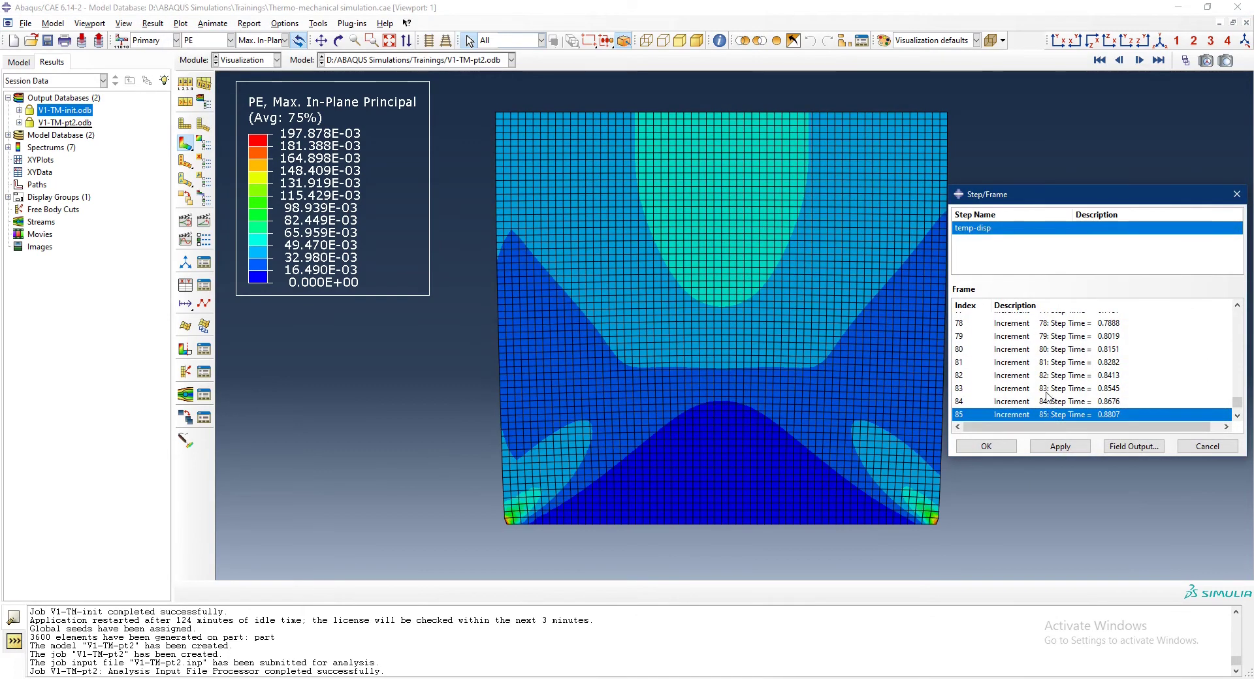
scroll(1047, 390, "down", 2)
left_click(1043, 415)
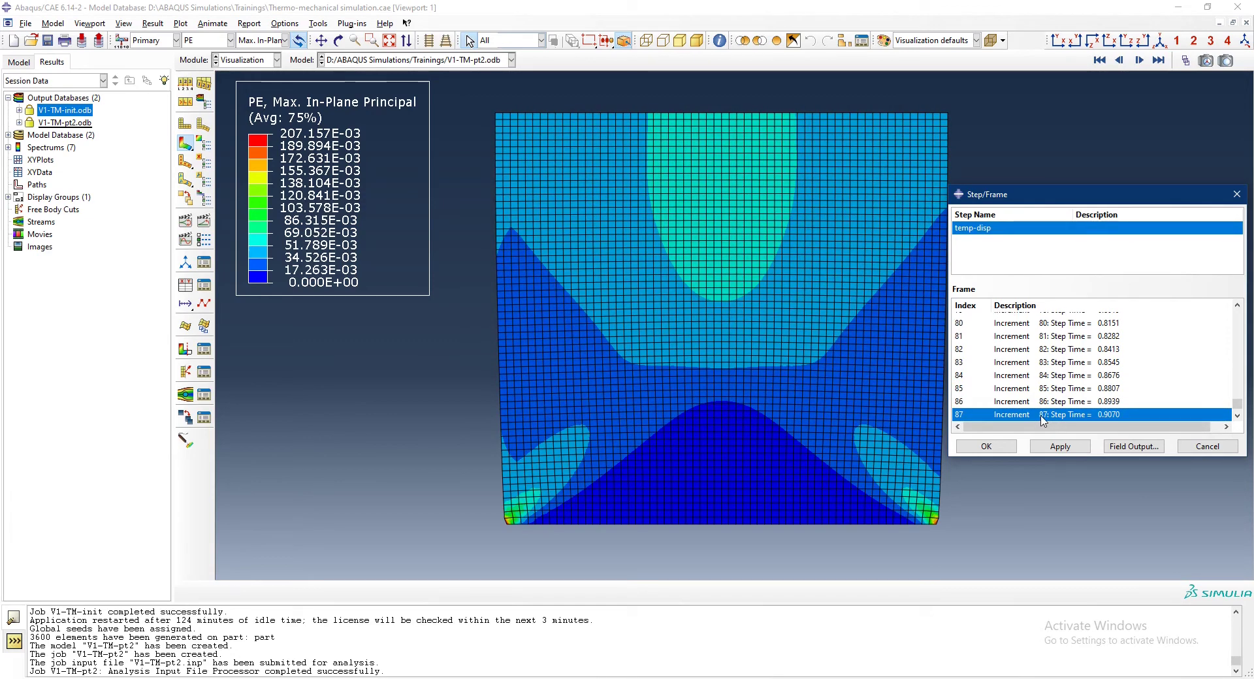
left_click(999, 446)
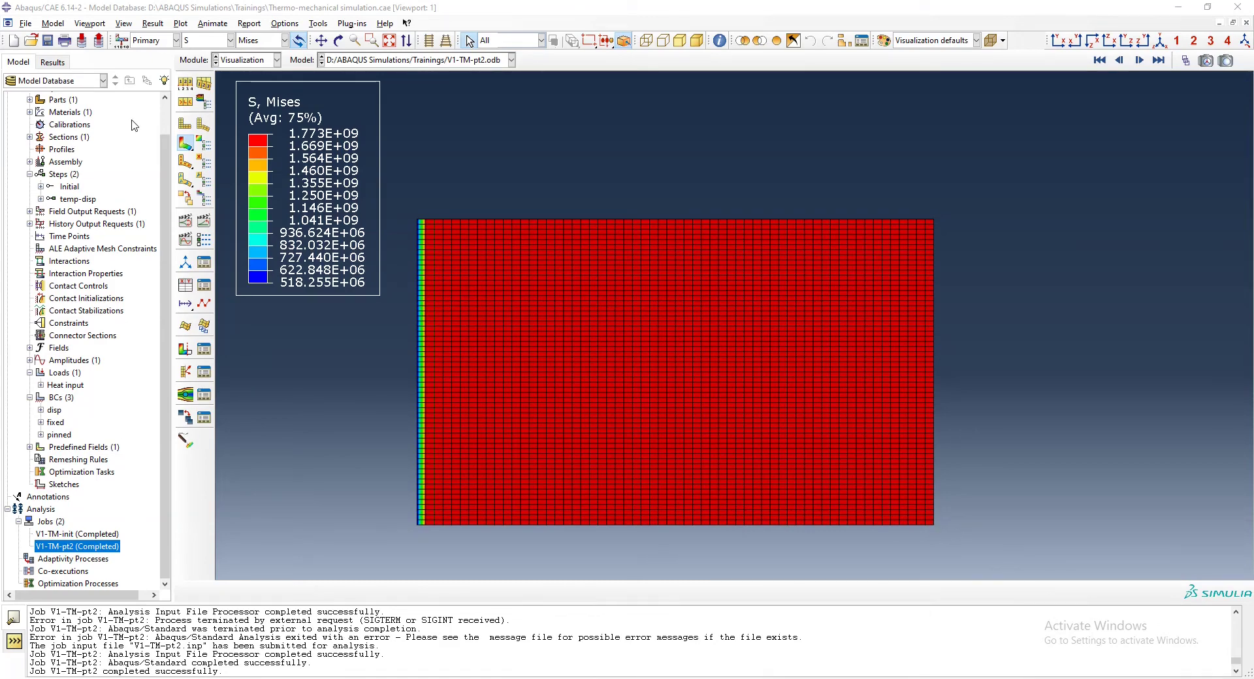
Show the plate in the Assembly module and review the increments and log of the V1-TM-pt2 job
left_click(263, 60)
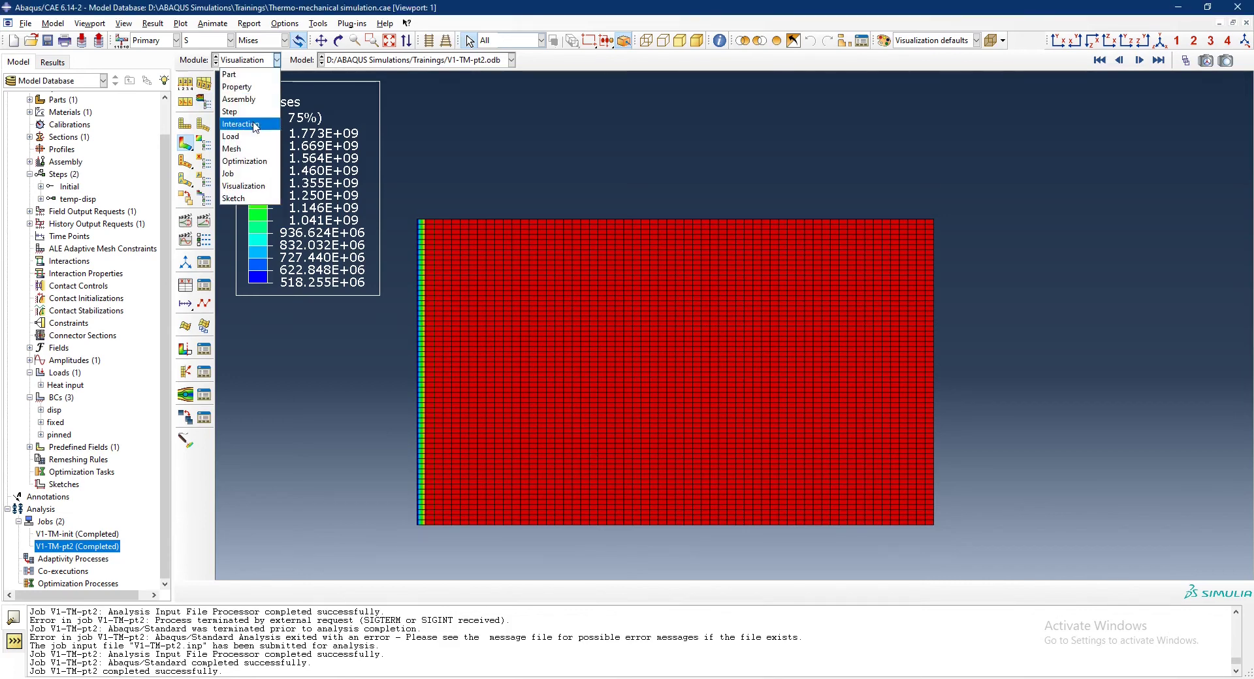
left_click(238, 99)
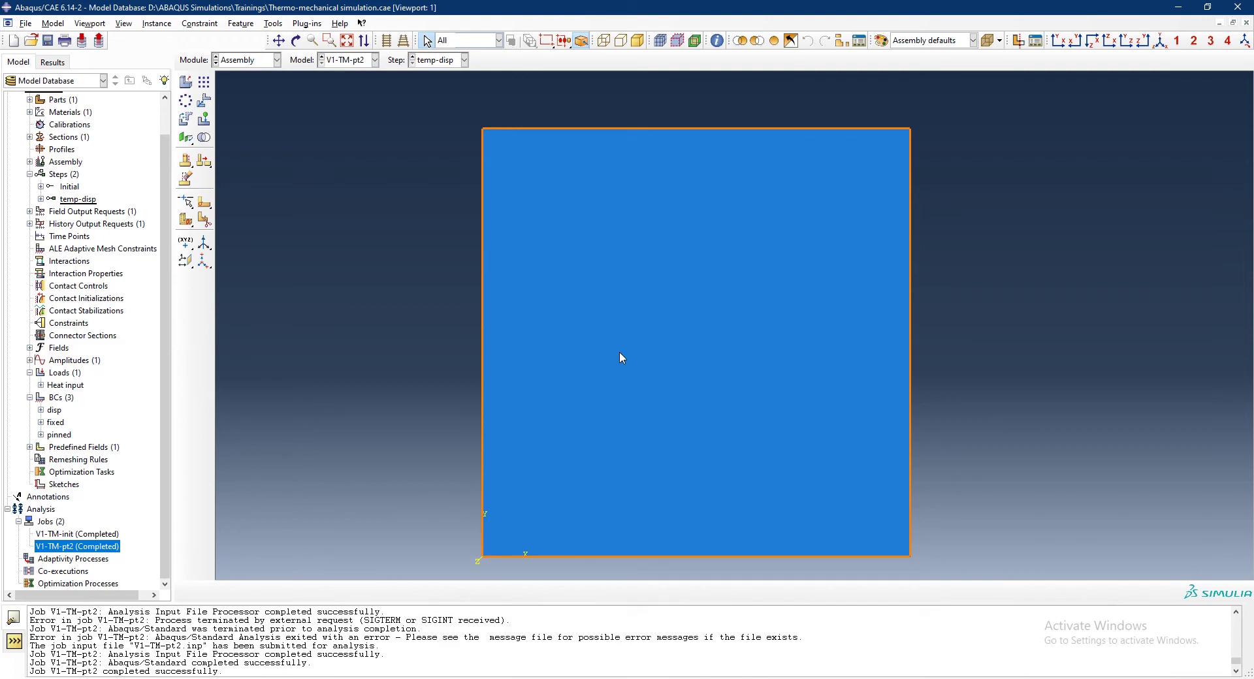
right_click(96, 547)
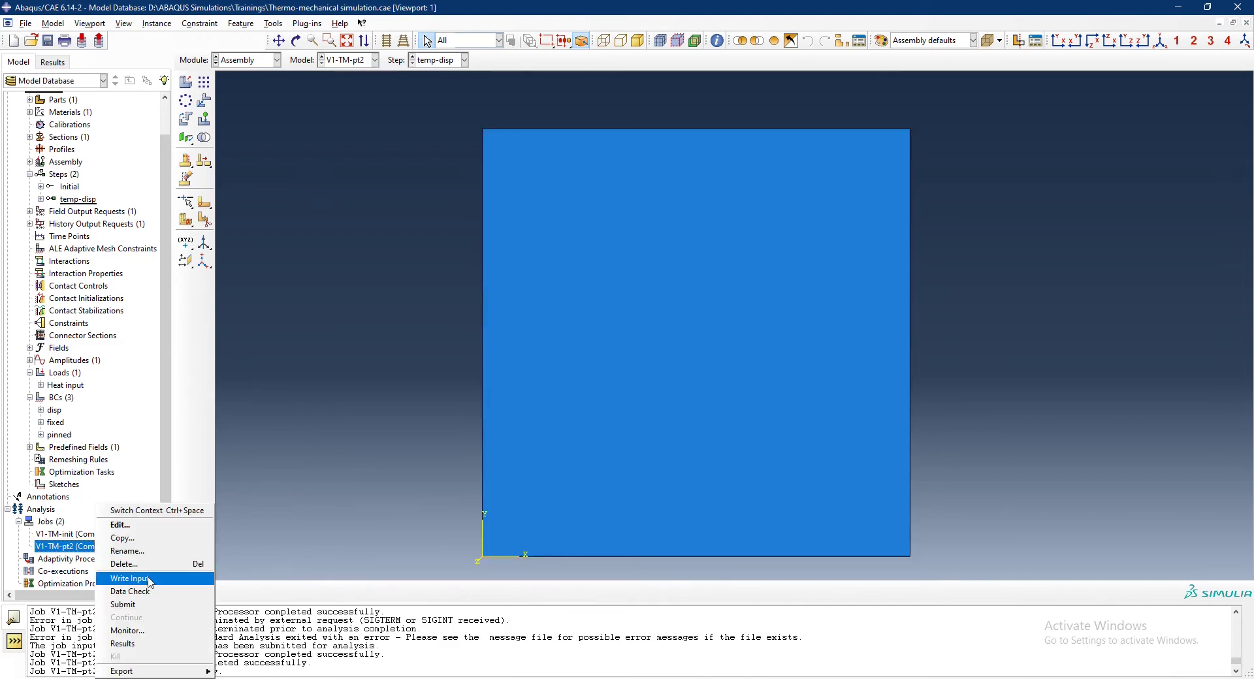
left_click(134, 631)
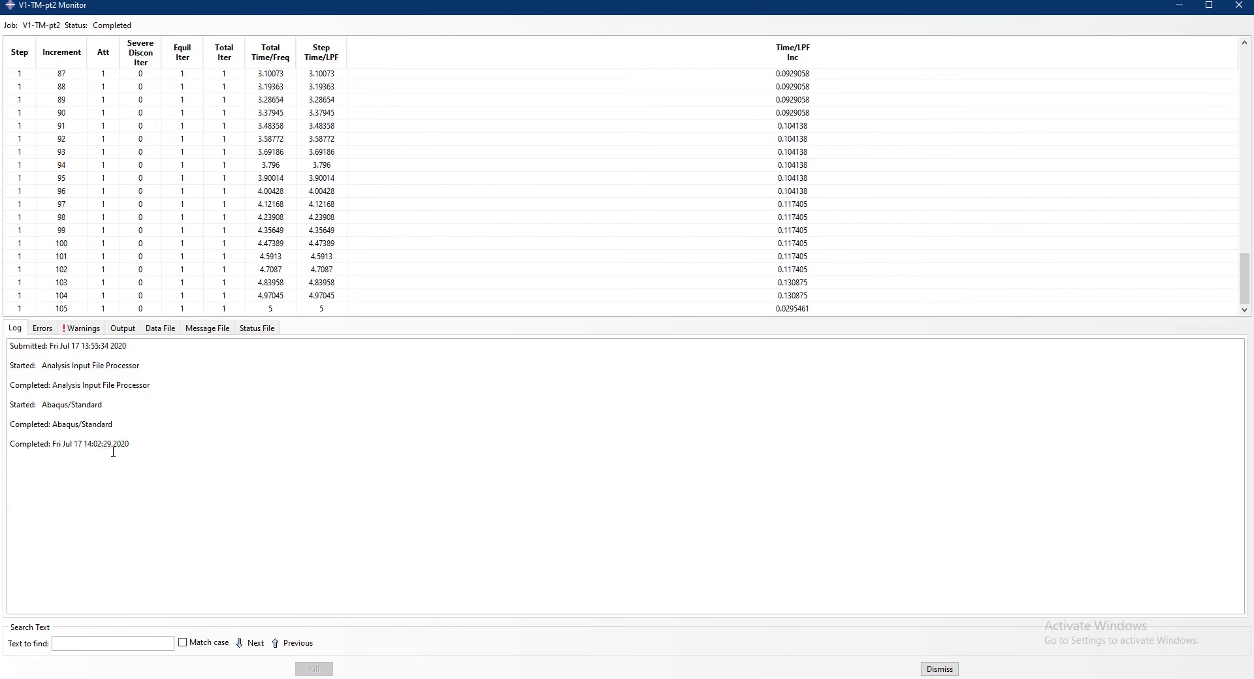
left_click(939, 668)
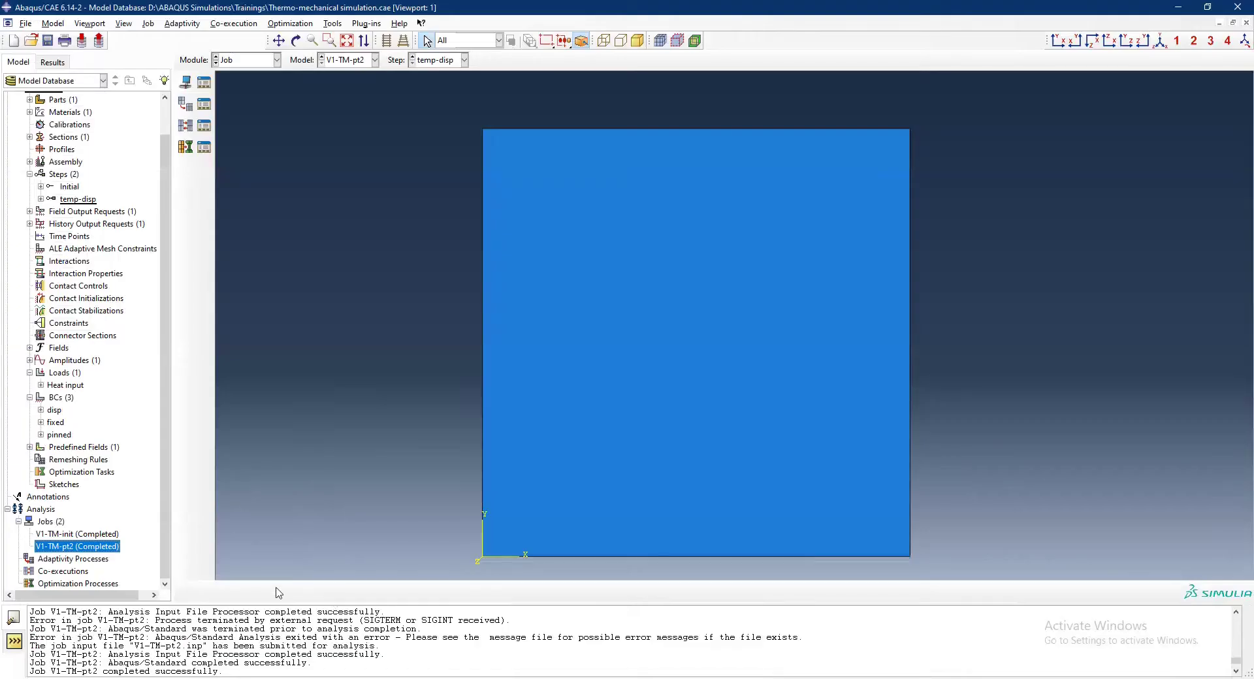
Open the rerun V1-TM-pt2 job's results and plot the nodal temperature NT11 contour
right_click(90, 554)
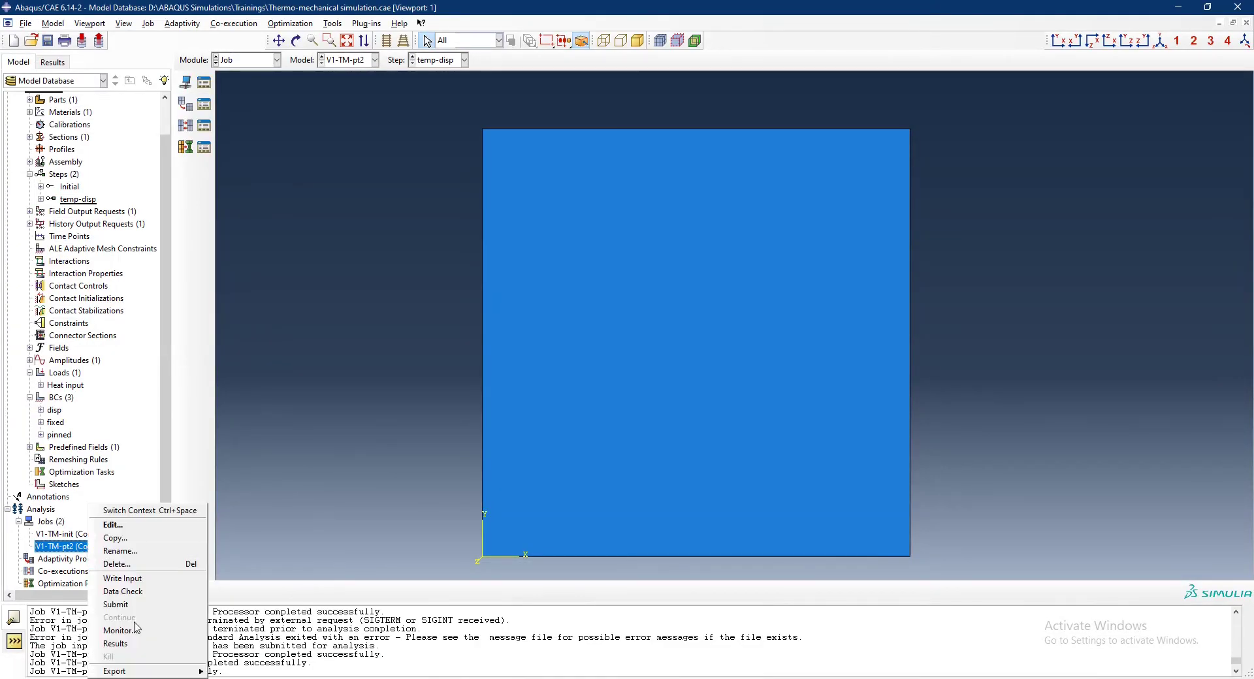
left_click(111, 645)
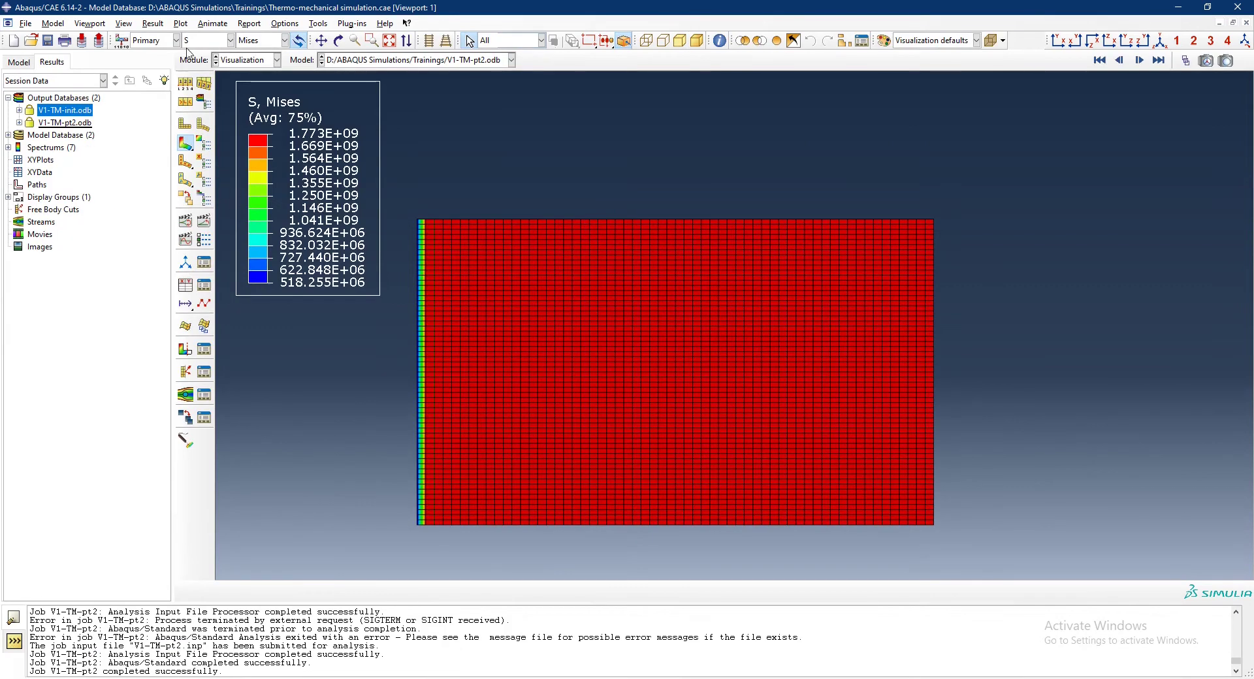
left_click(230, 39)
left_click(222, 105)
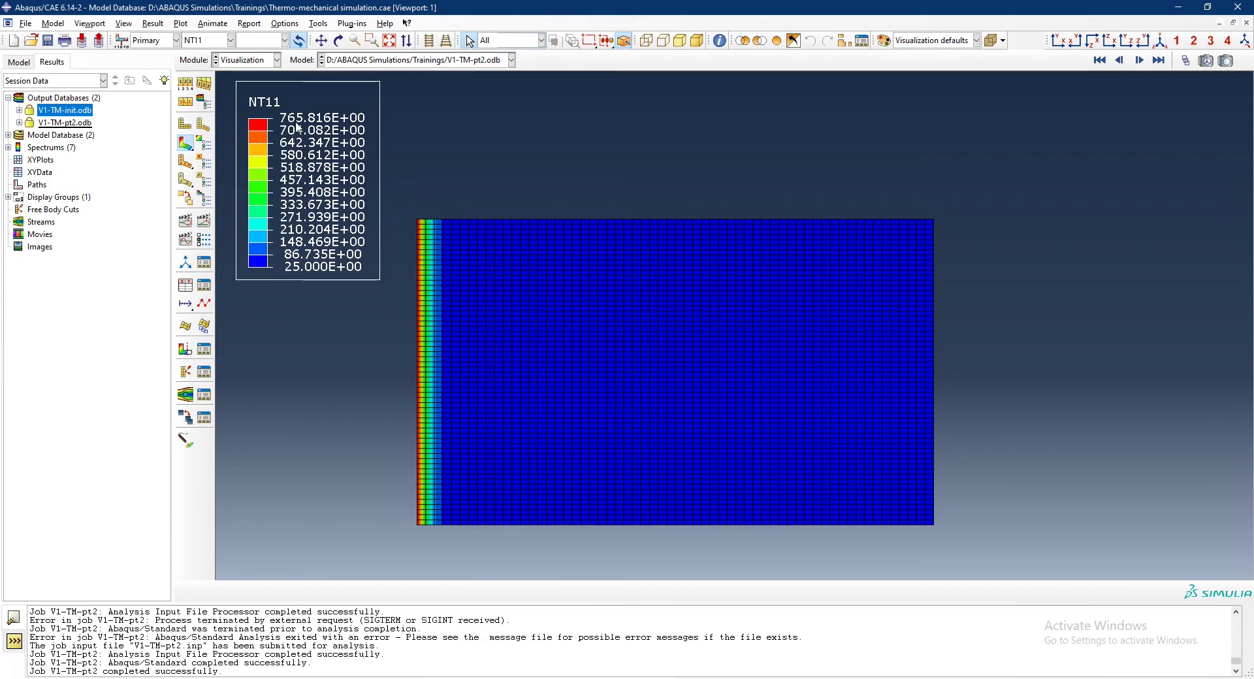
Plot the Mises stress S contour on the plate
left_click(417, 357)
left_click(219, 40)
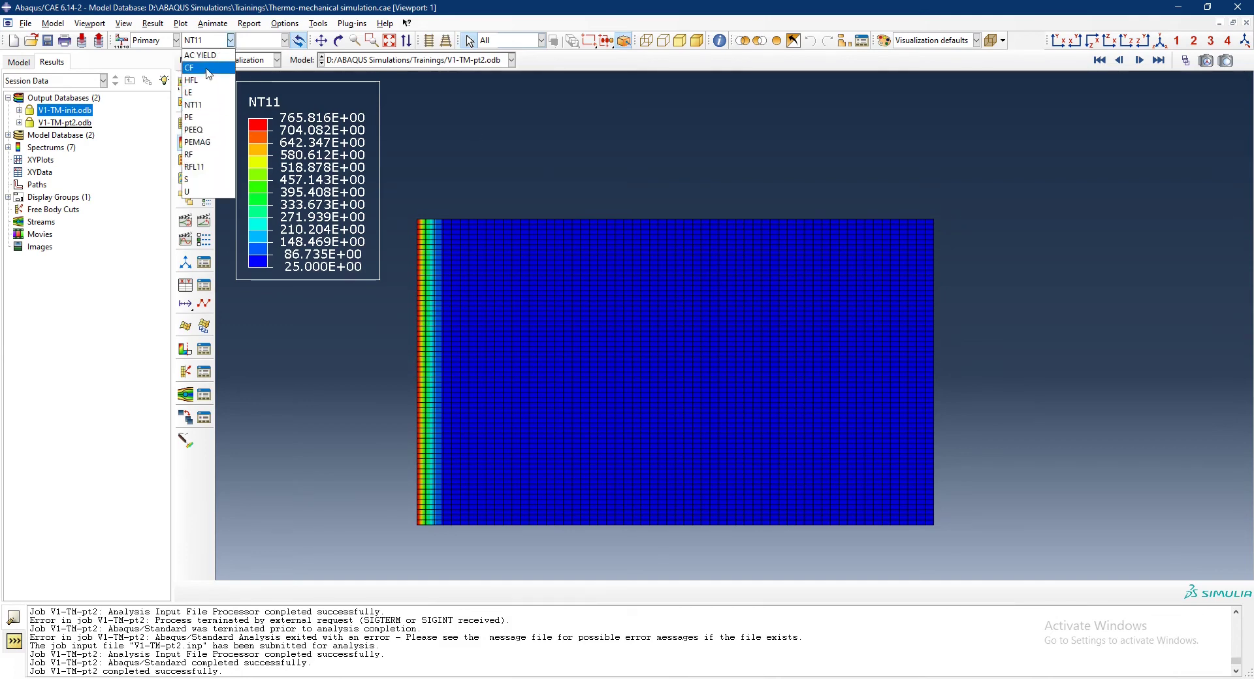
left_click(214, 177)
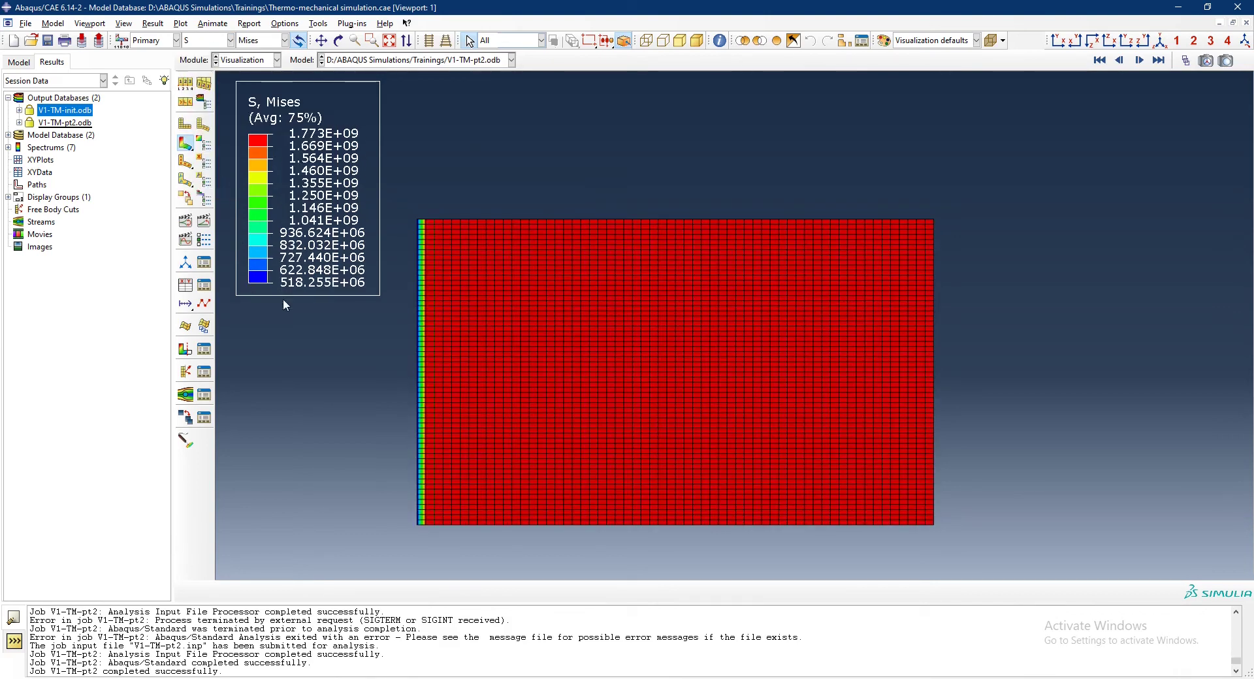
Plot the S11 stress component, followed by the S22 stress component
left_click(282, 40)
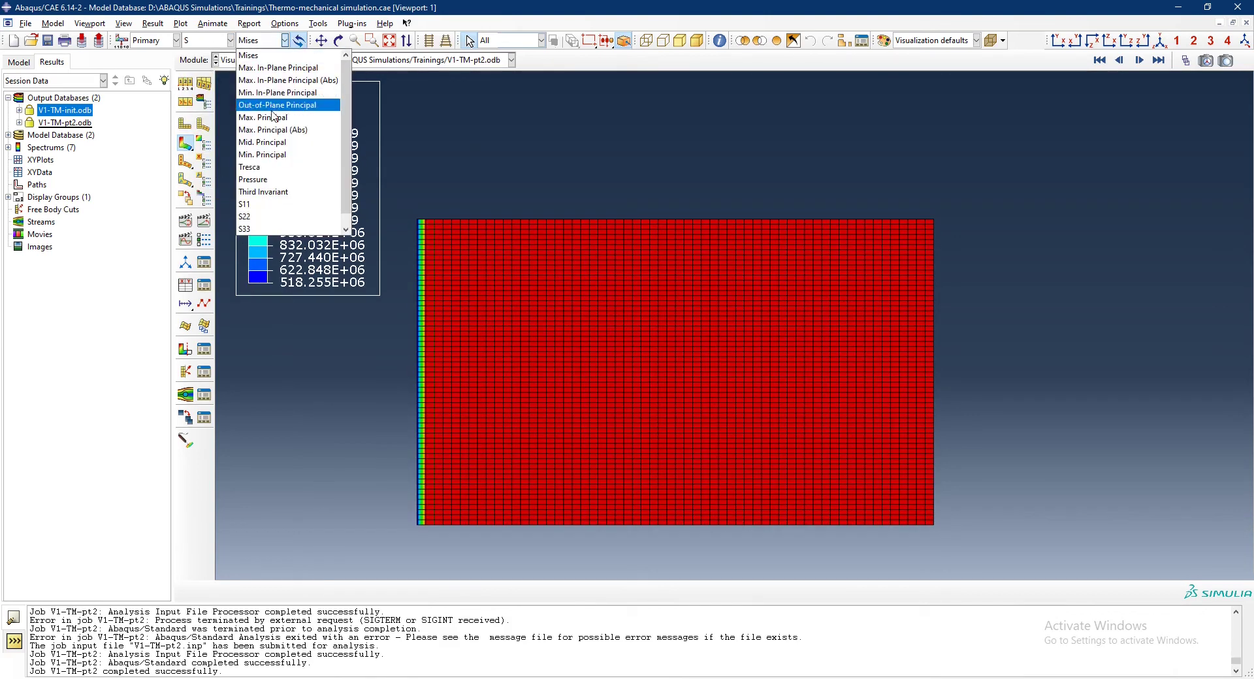
left_click(274, 204)
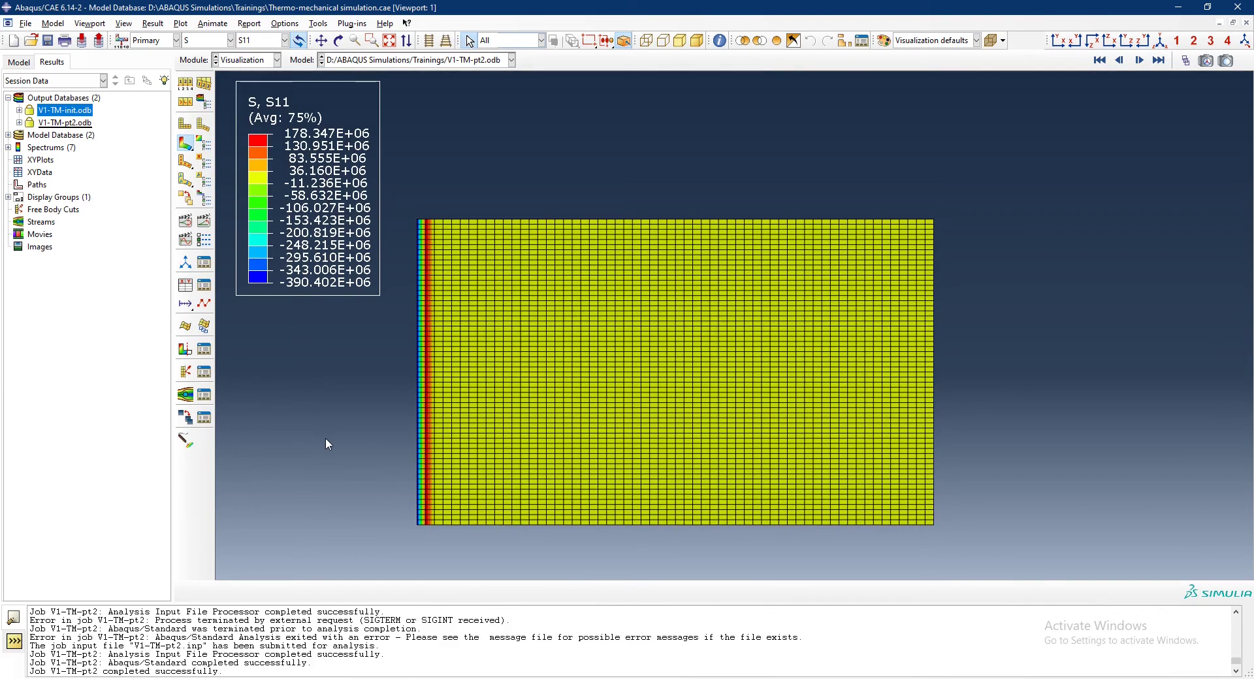
left_click(261, 40)
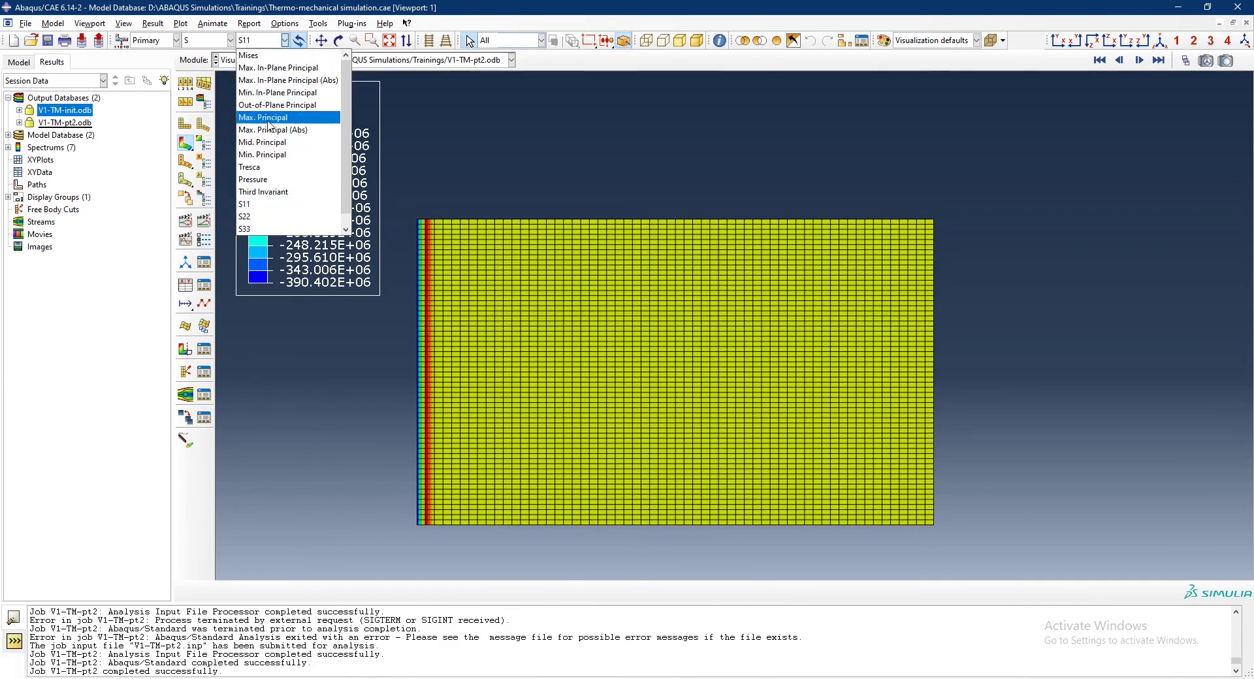
left_click(287, 215)
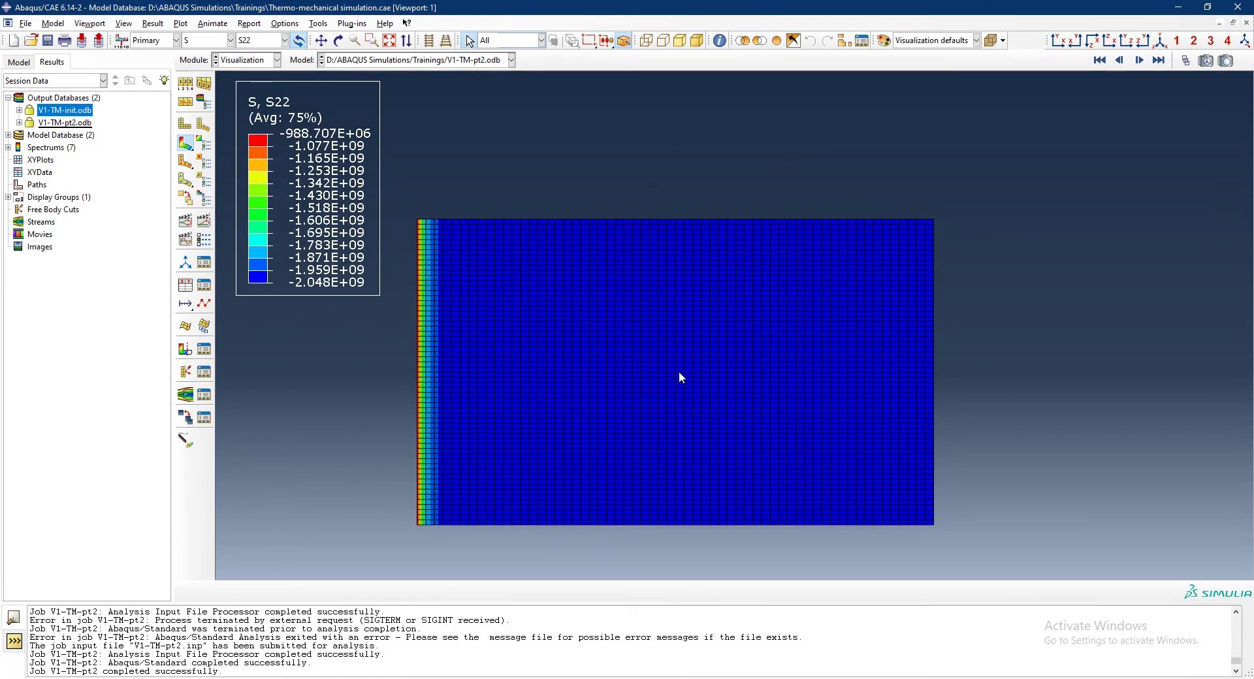
left_click(628, 369)
Plot the plastic strain PE as maximum in-plane principal, followed by the equivalent plastic strain PEEQ
left_click(230, 40)
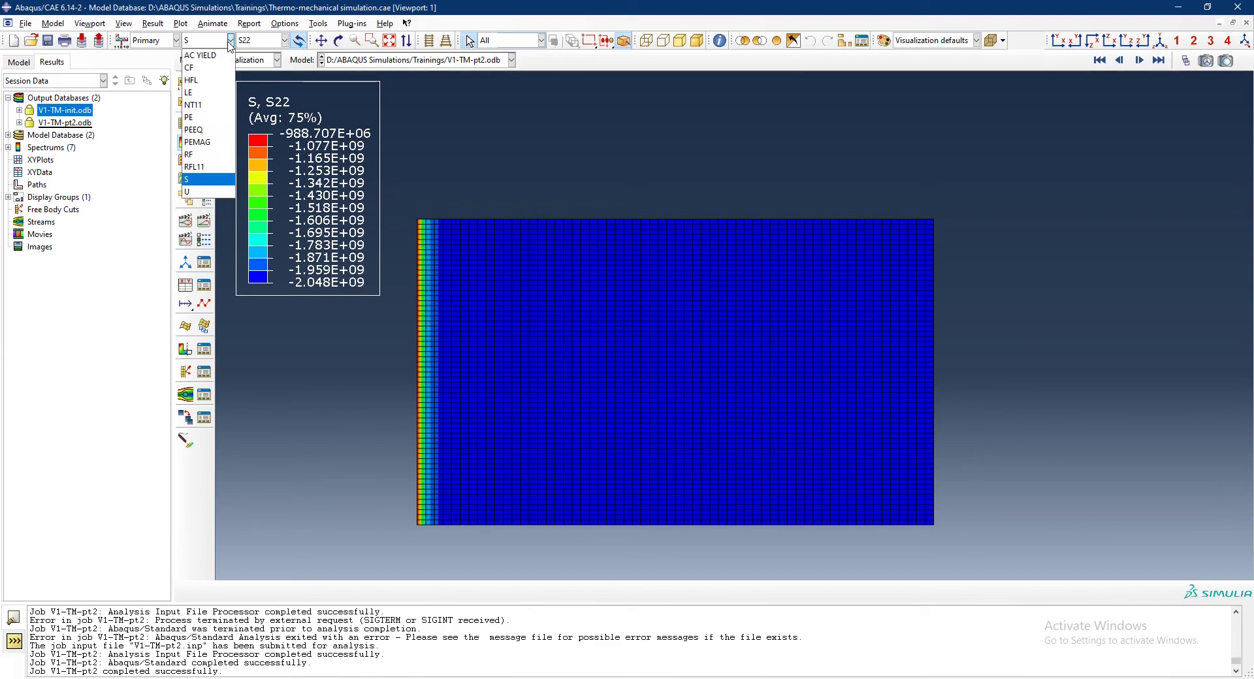
left_click(193, 118)
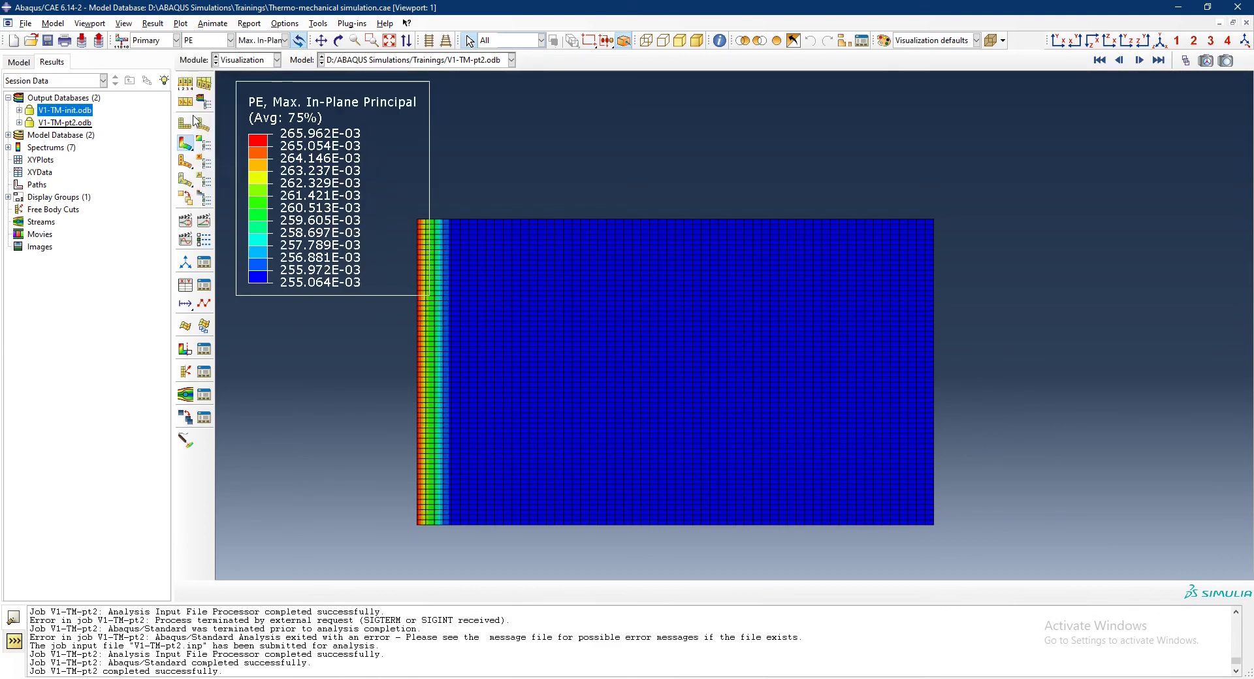
left_click(230, 41)
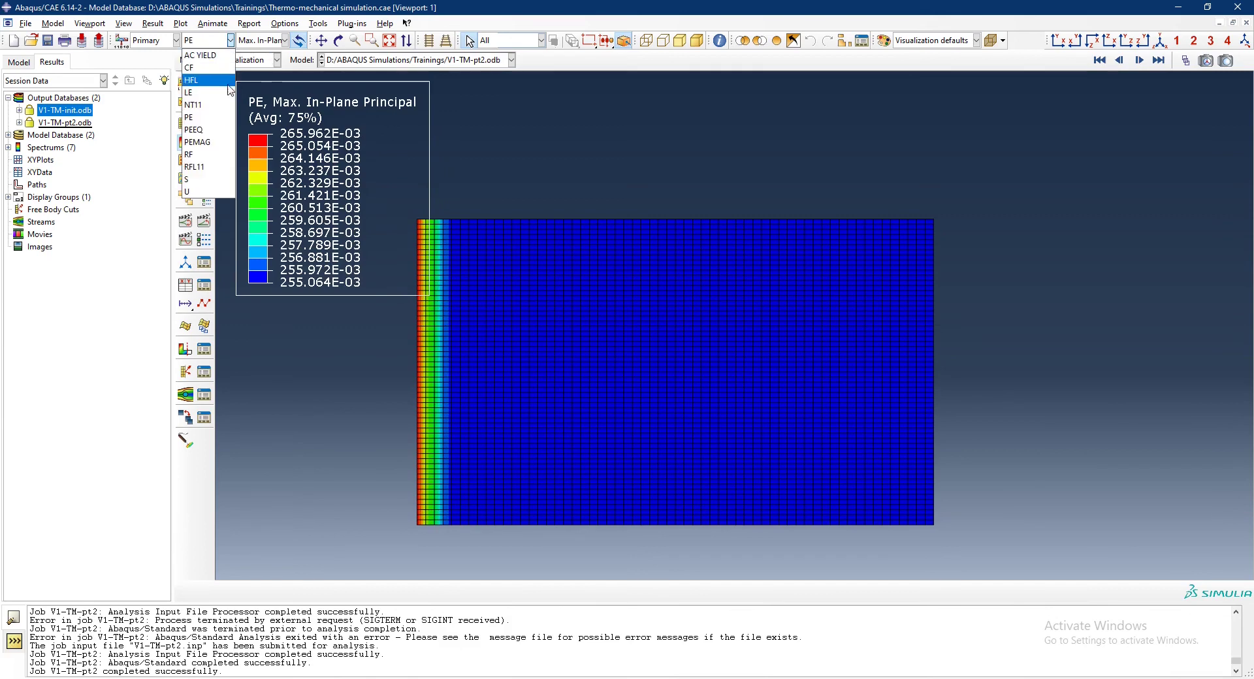
left_click(224, 130)
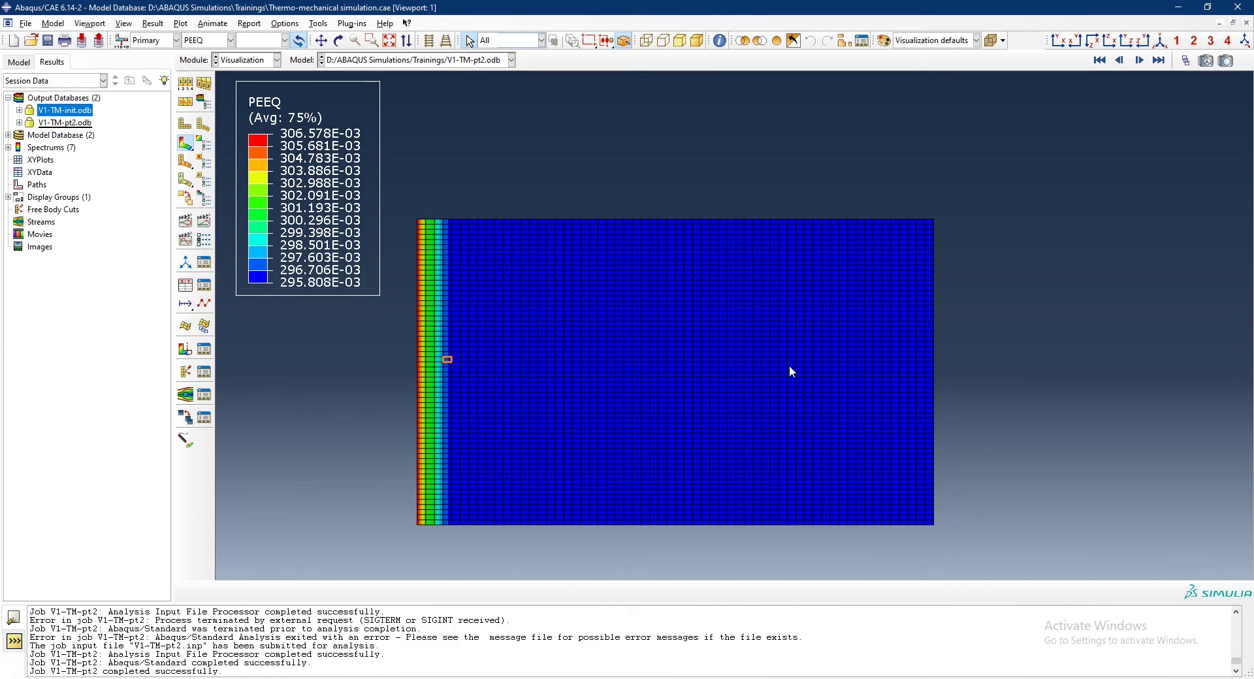
Plot the logarithmic strain LE as maximum in-plane principal on the plate
left_click(209, 43)
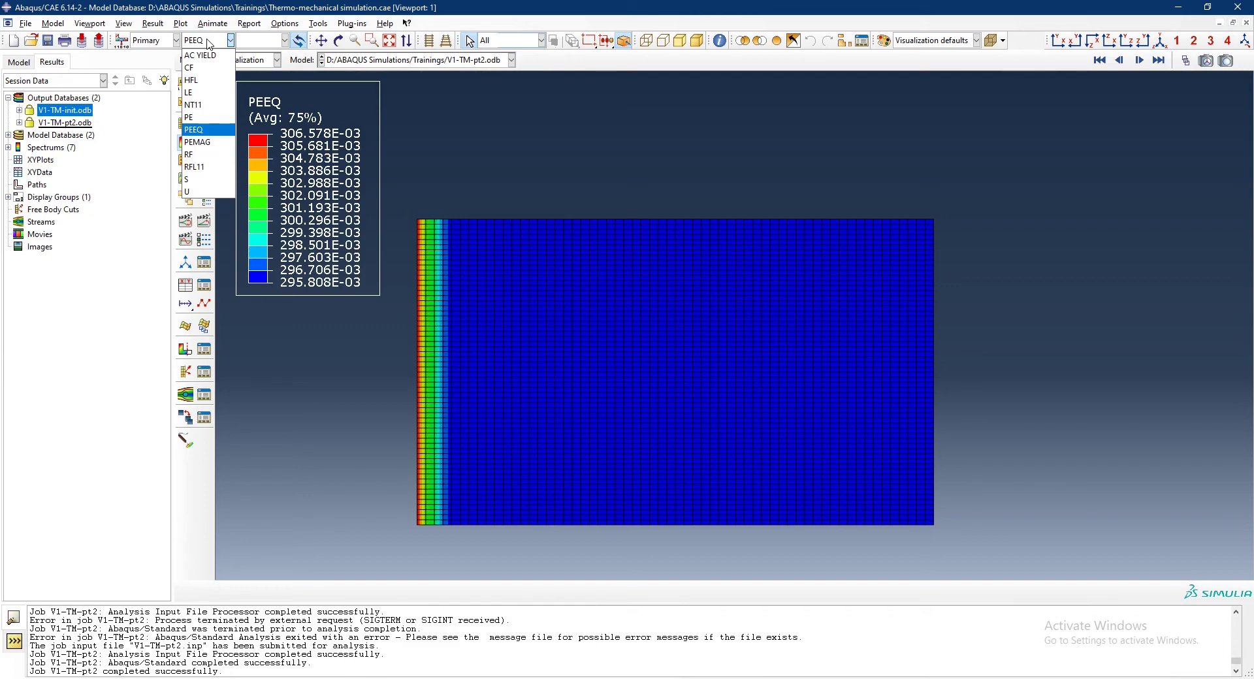
left_click(196, 92)
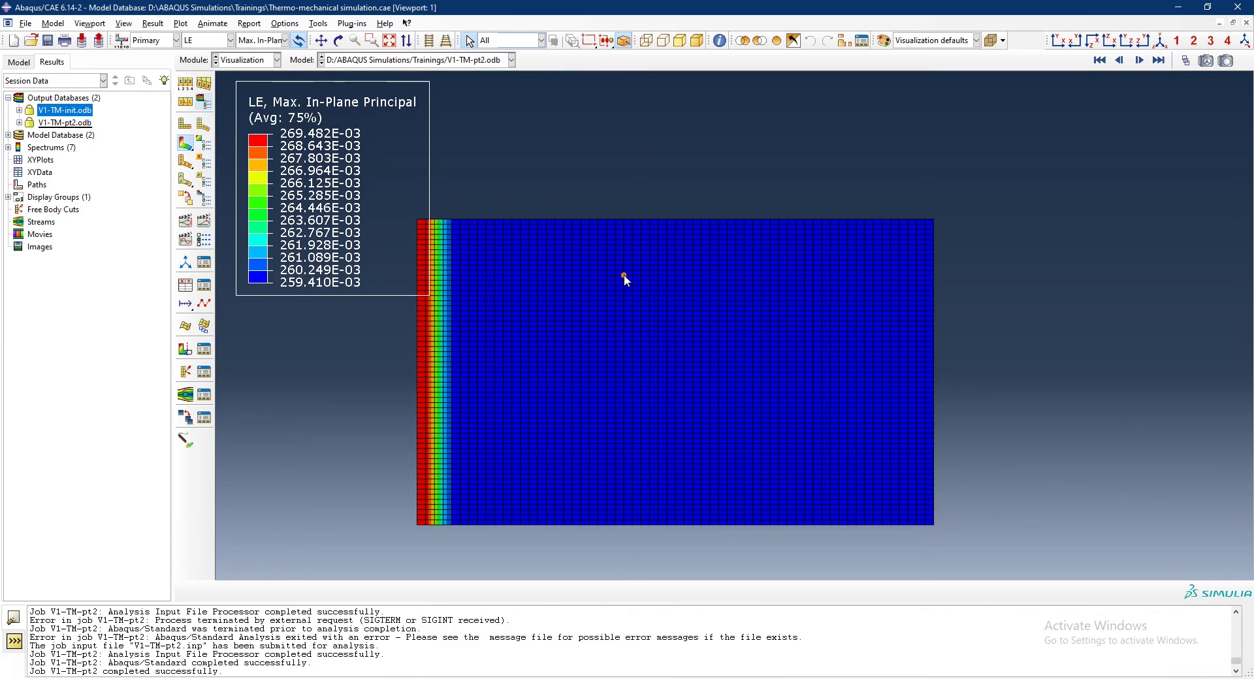
left_click(645, 226)
Plot the displacement U magnitude, followed by its vertical component U2
left_click(230, 40)
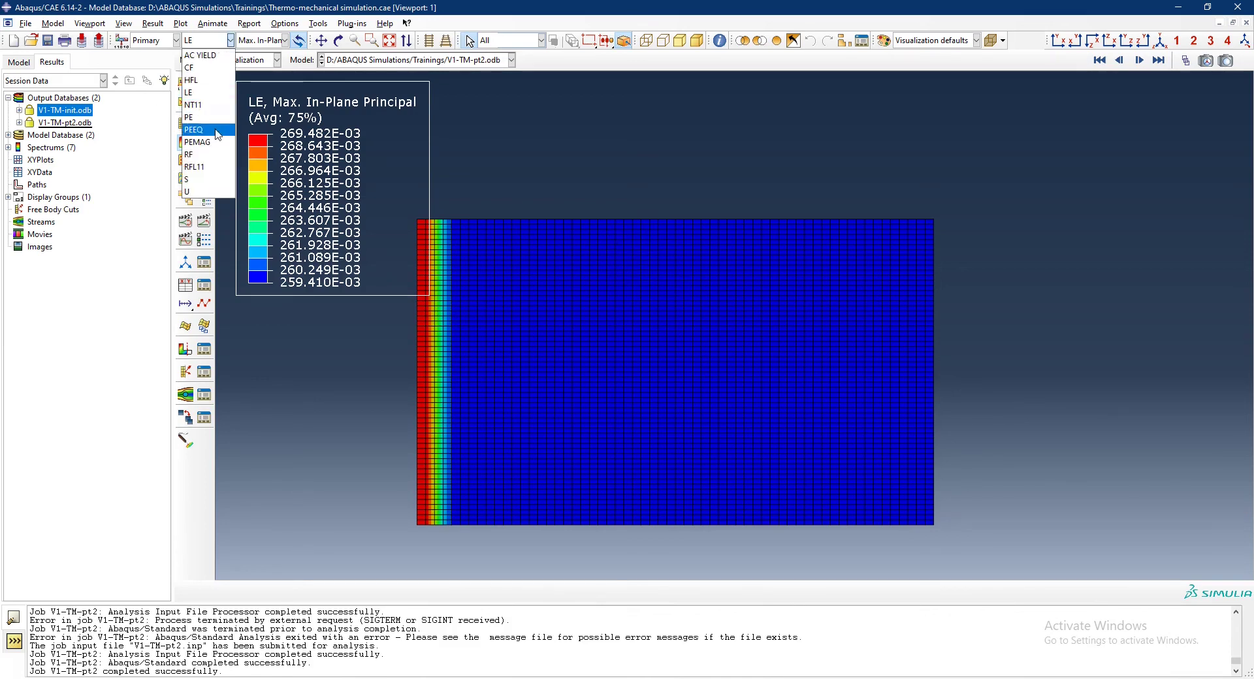
left_click(213, 190)
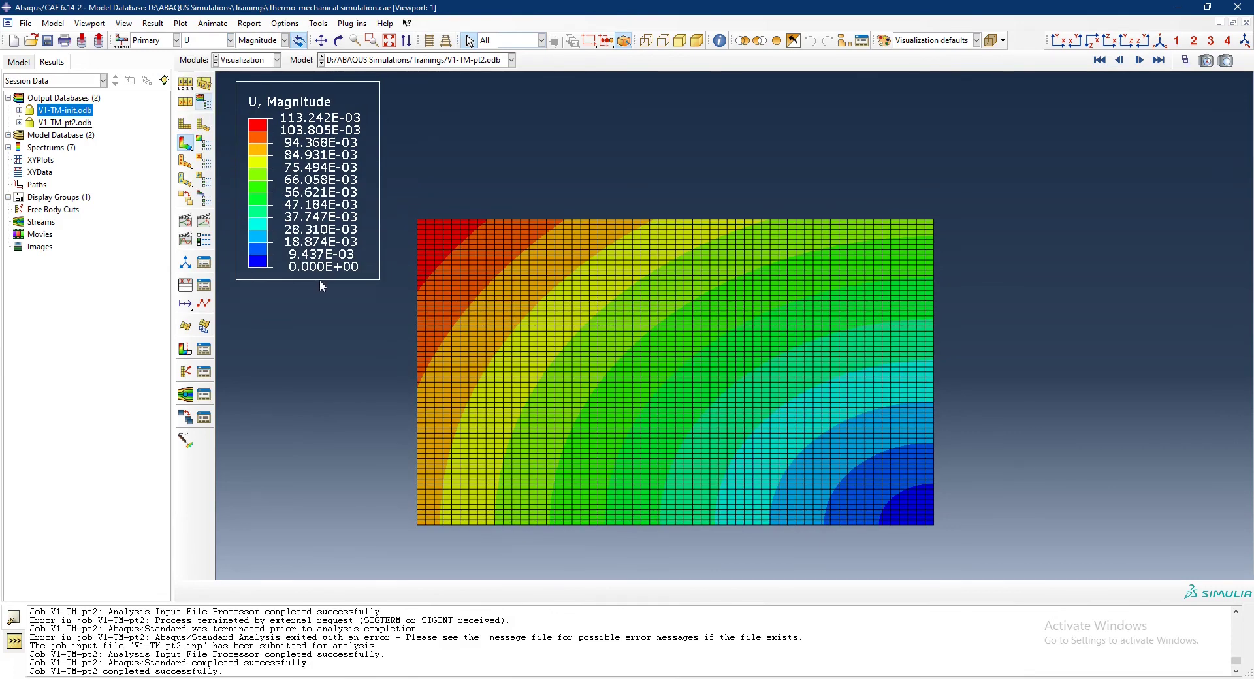
left_click(284, 40)
left_click(258, 80)
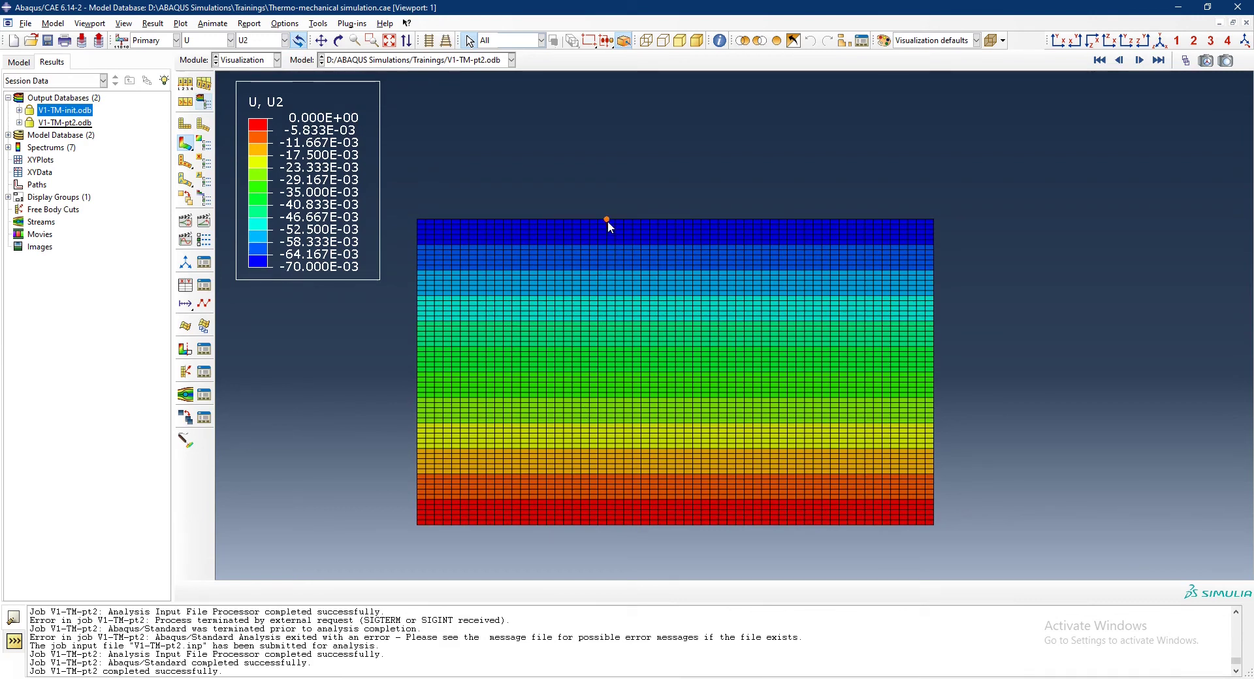
Examine the U2 displacement contour across the plate, from the compressed top edge to the bottom edge
left_click(574, 527)
left_click(641, 357)
scroll(1021, 324, "down", 3)
scroll(750, 363, "up", 4)
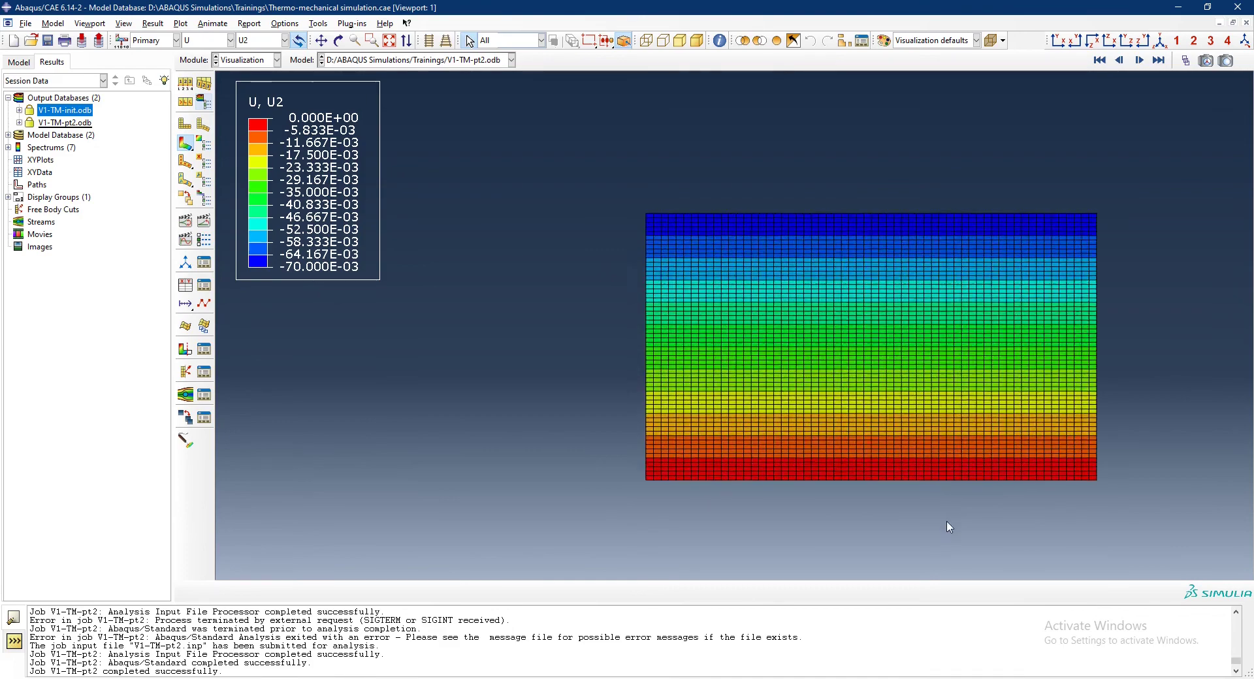
scroll(949, 529, "up", 1)
scroll(876, 106, "up", 2)
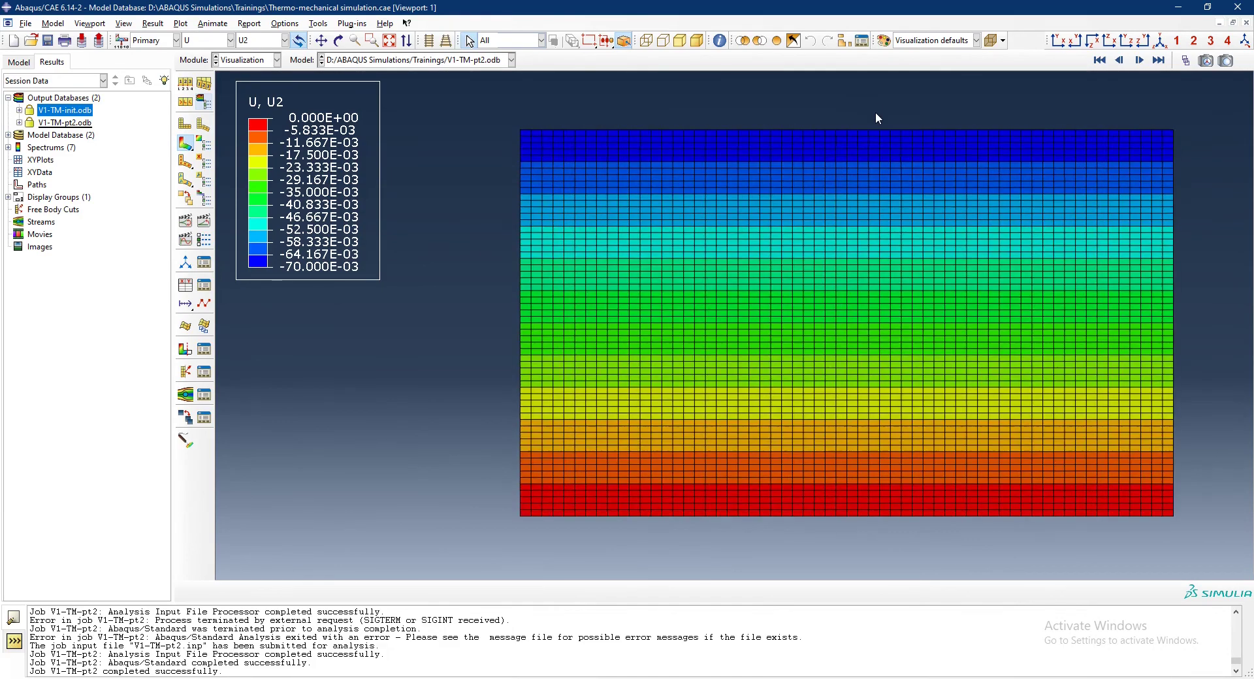
scroll(884, 132, "up", 1)
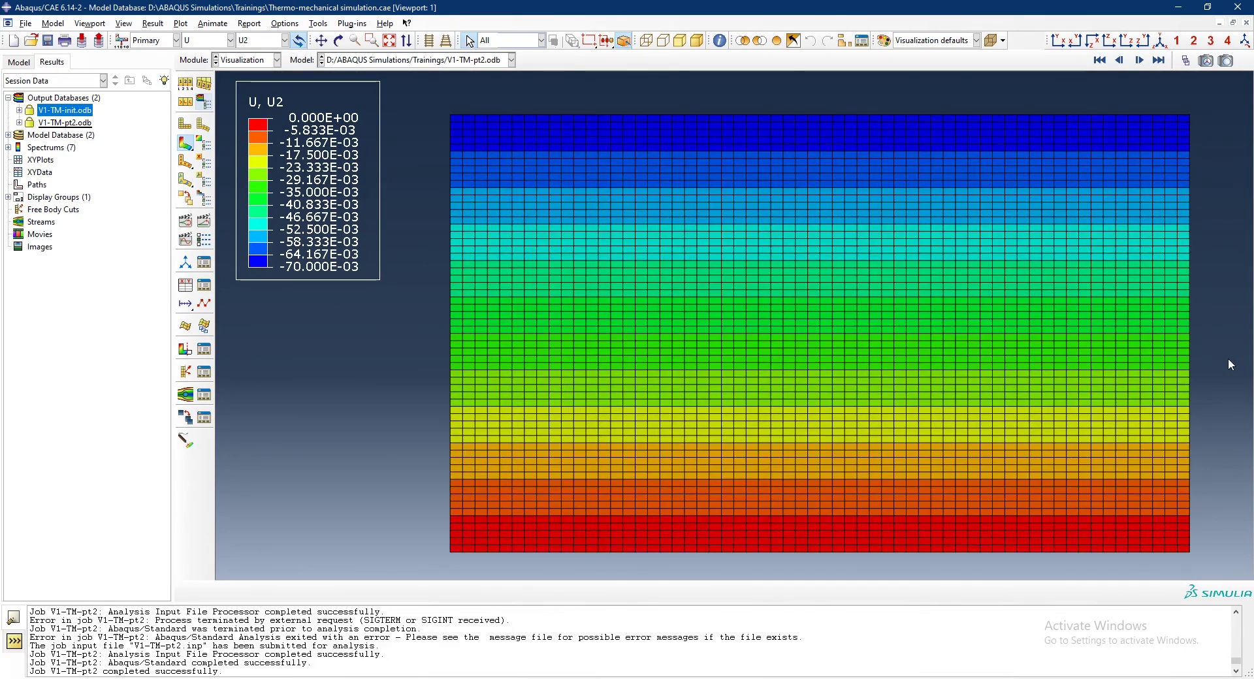
scroll(1228, 358, "up", 1)
scroll(1228, 358, "down", 2)
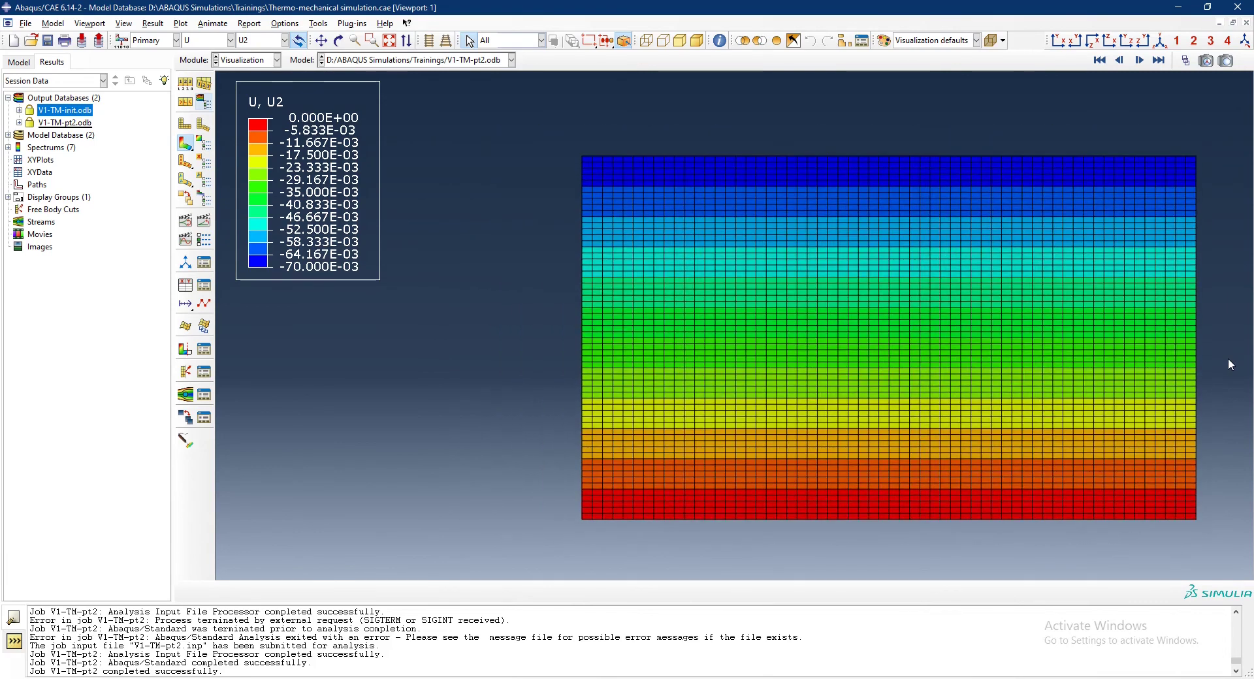
scroll(965, 341, "up", 1)
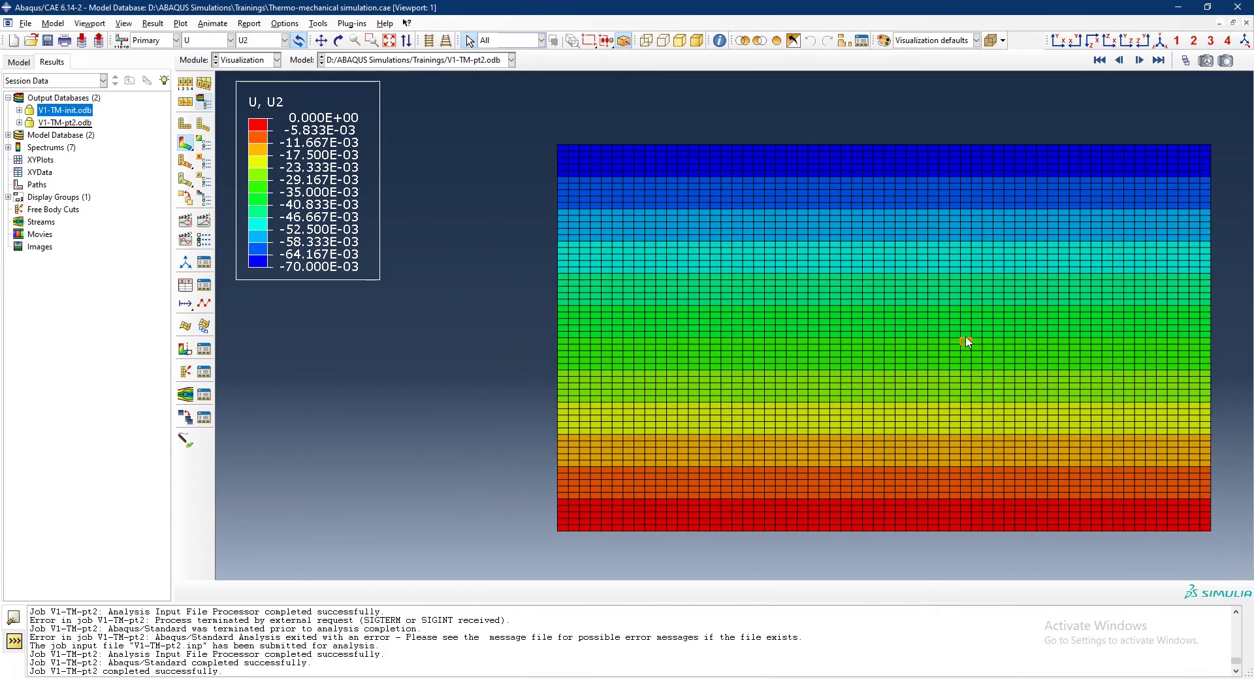
scroll(947, 340, "down", 1)
scroll(936, 334, "up", 1)
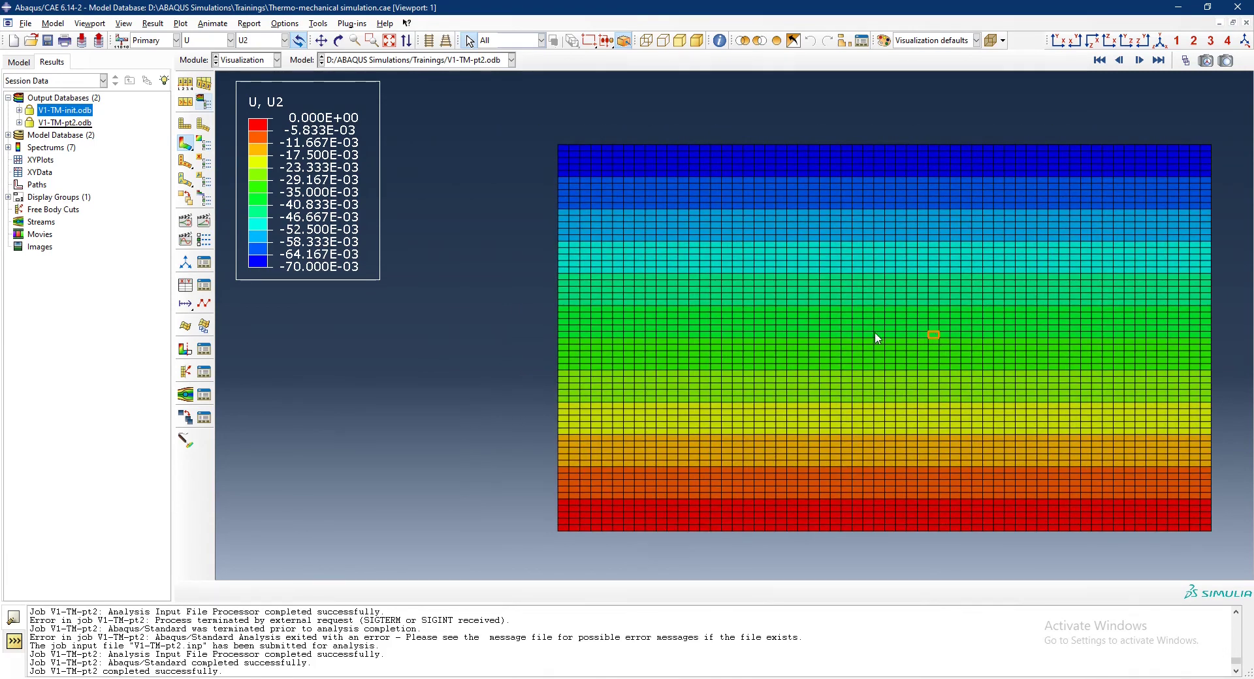
middle_click_drag(832, 316, 862, 317, "ctrl+alt")
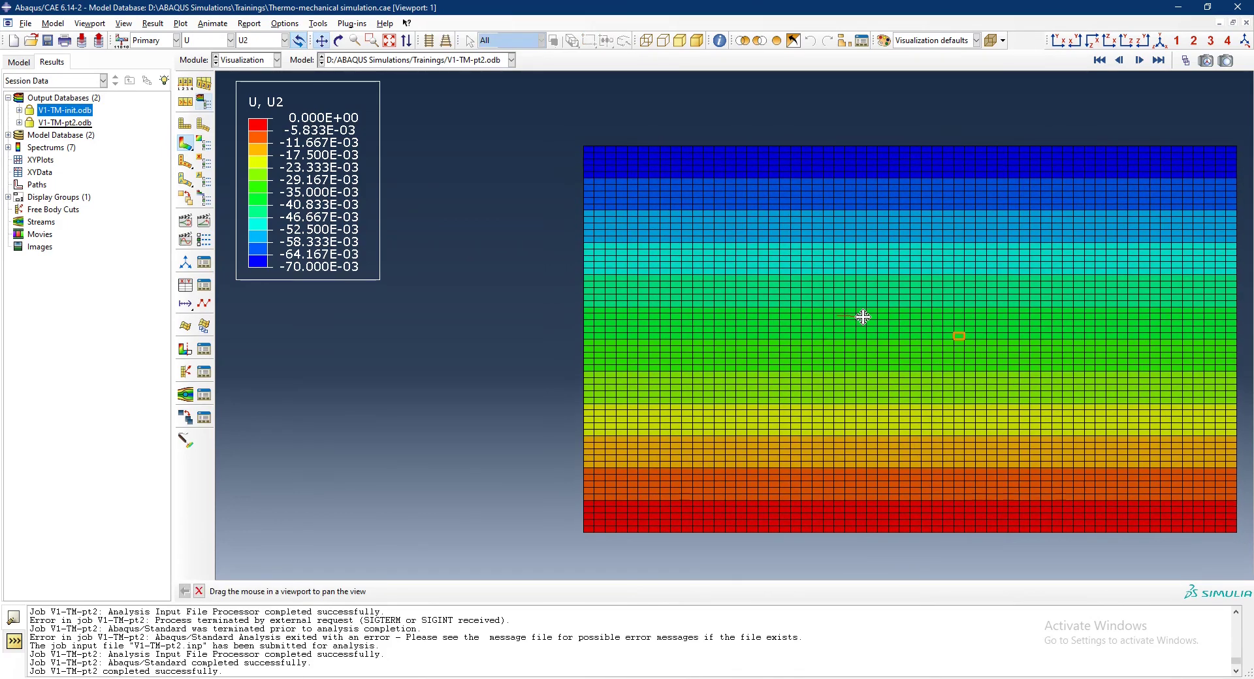
key("Escape")
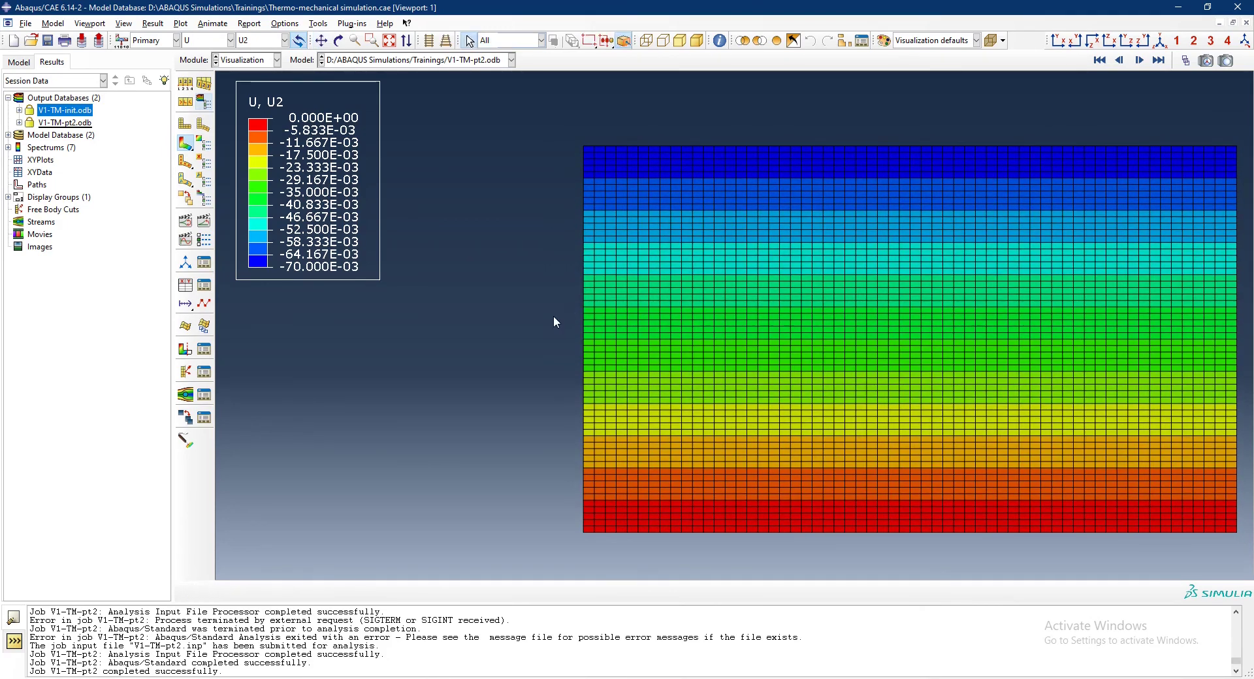